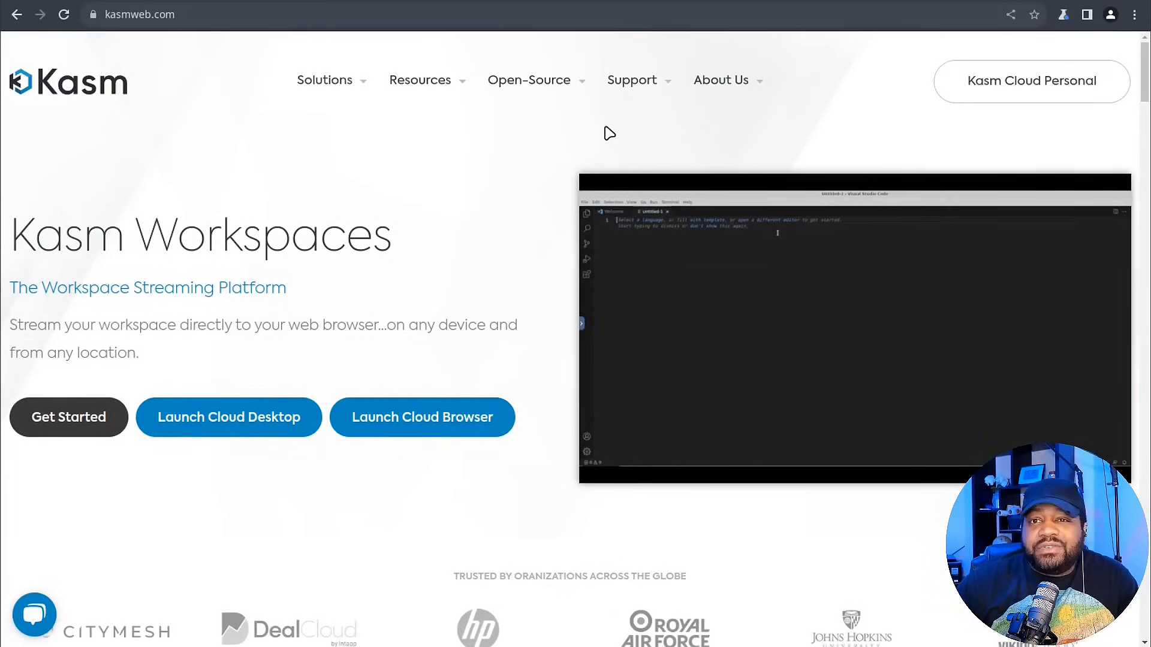
- Open the Kasm Workspaces documentation at its Installation section
mouse_move(659, 89)
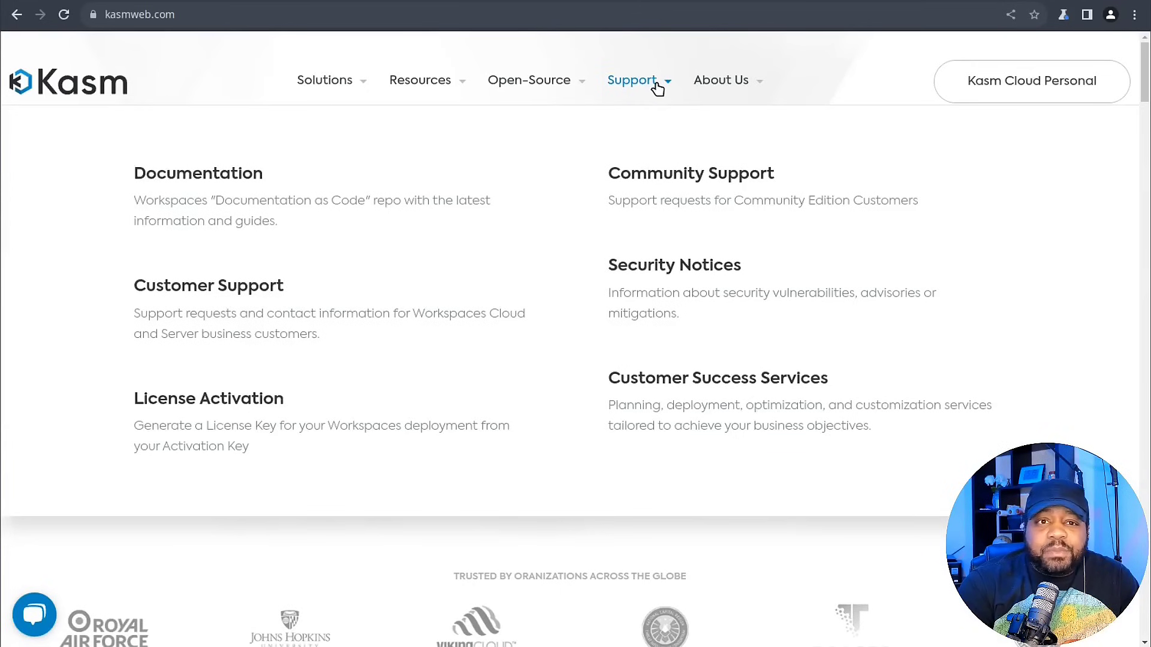
click(204, 174)
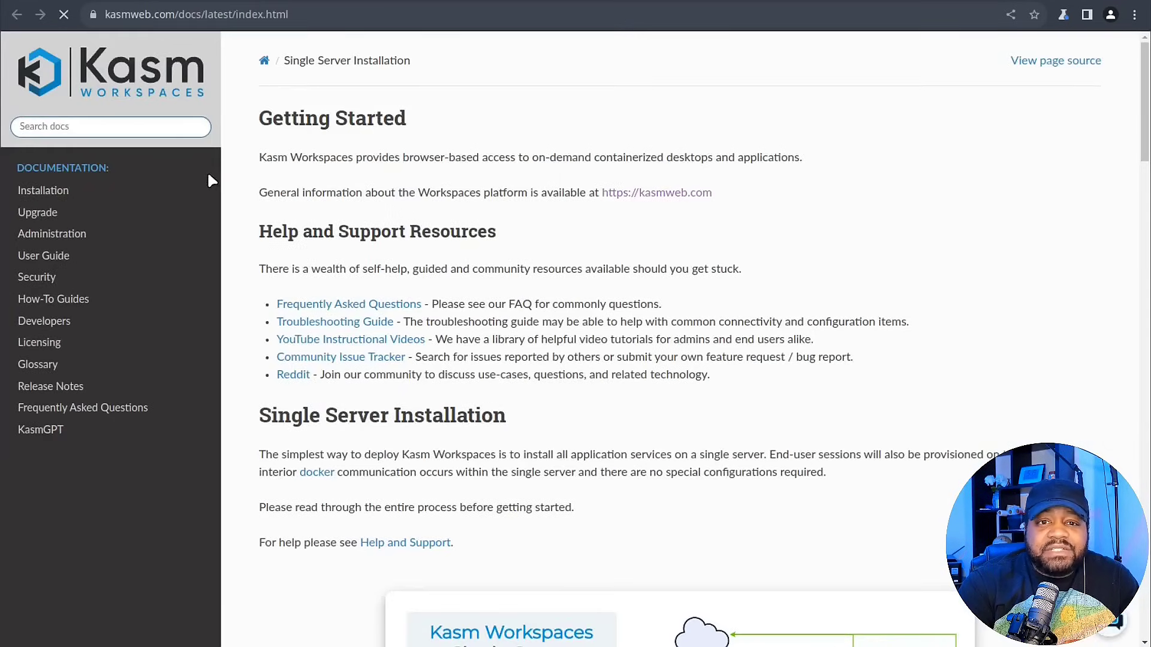
click(46, 190)
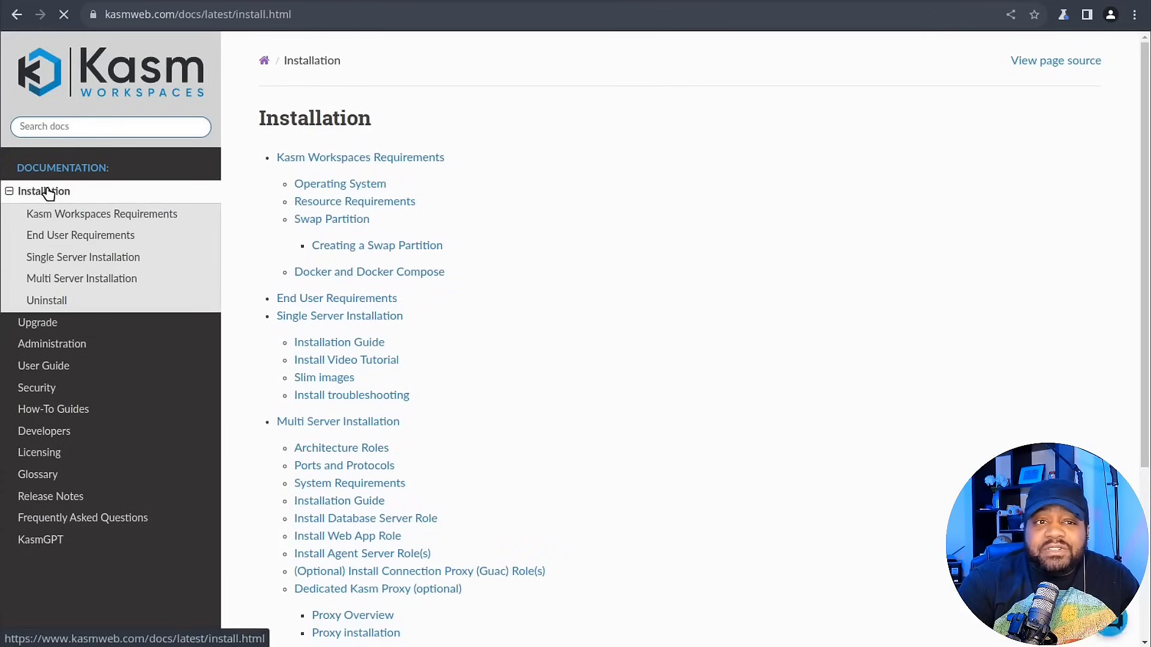
- Review supported operating systems, marking the Ubuntu versions, and minimums of 2 CPU cores, 4GB memory, 50GB SSD
click(342, 184)
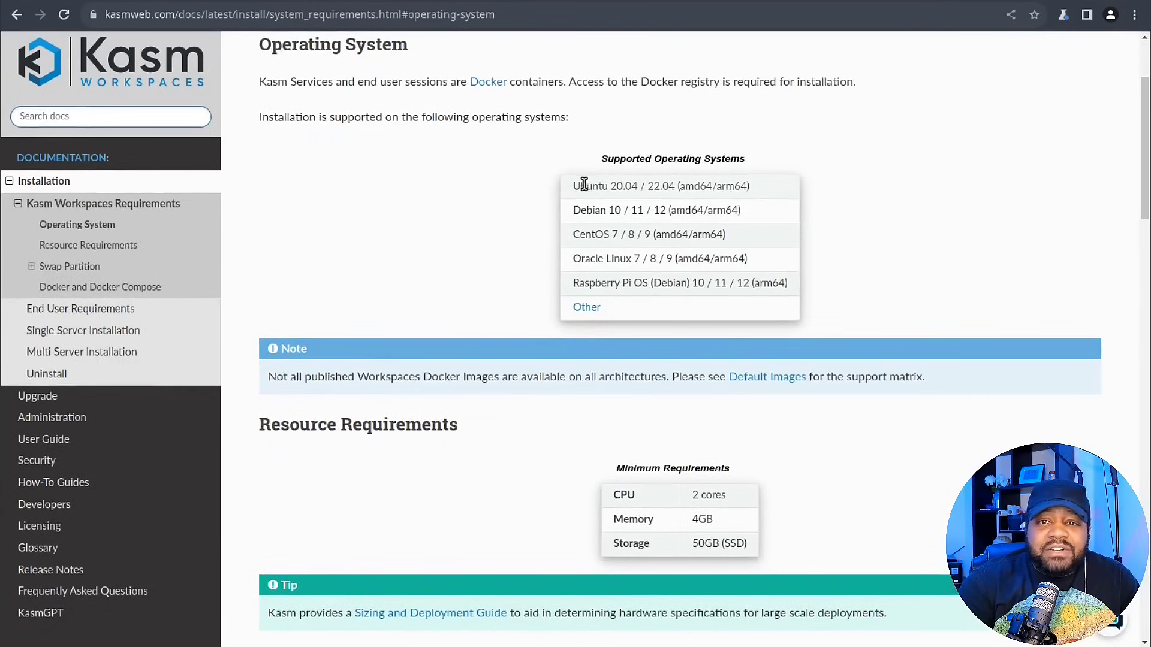
drag(572, 184, 785, 193)
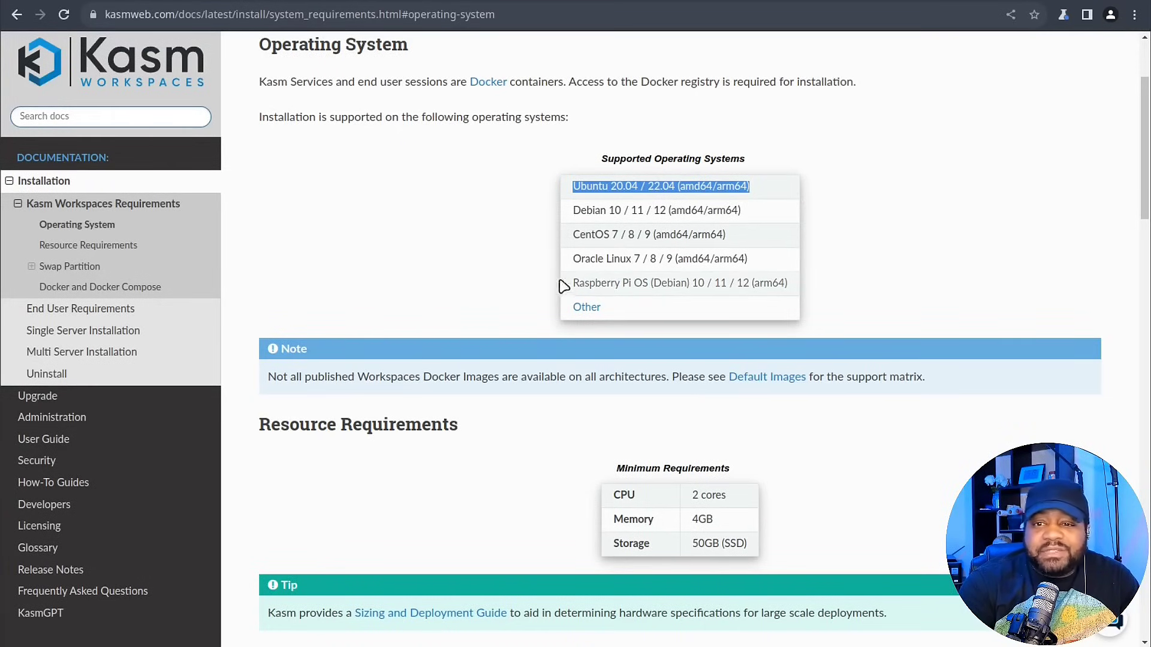
scroll(488, 282, down, 3)
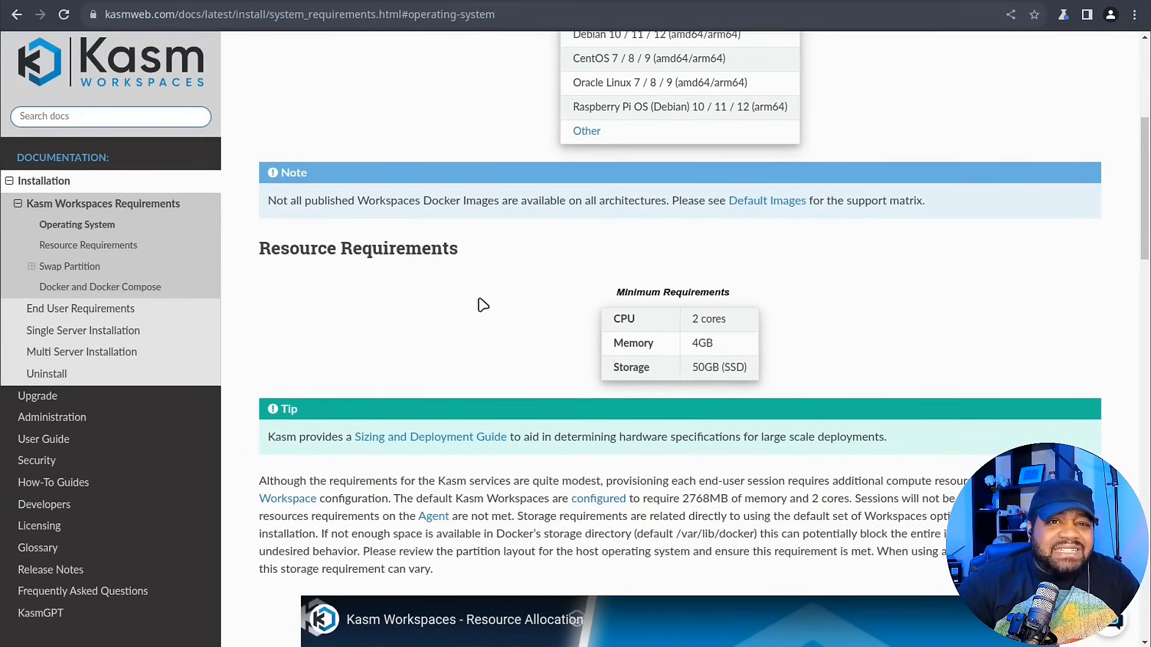
scroll(520, 318, up, 5)
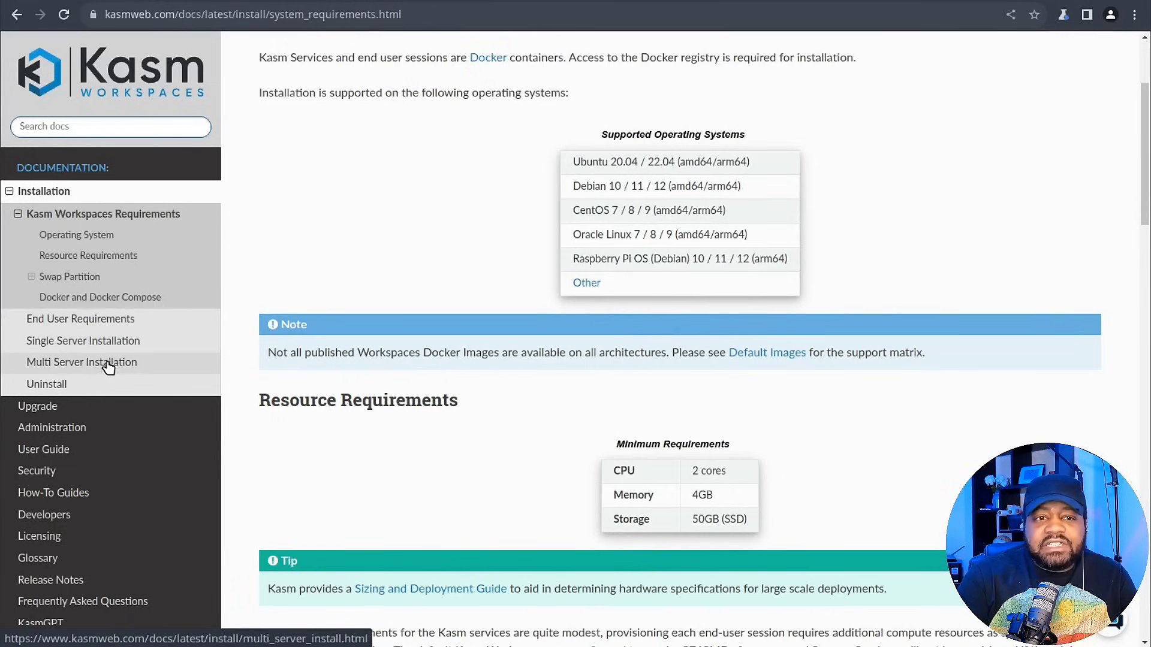
- Open the Single Server Installation guide and bring its Standard Install command block into view
click(86, 341)
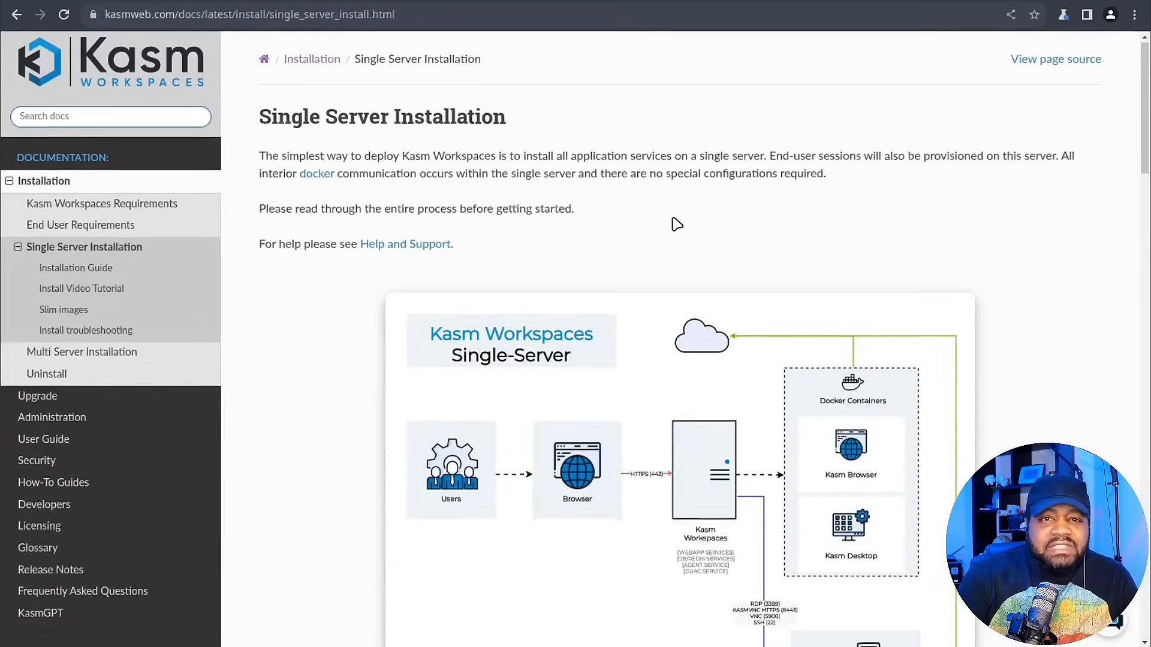
scroll(676, 224, down, 10)
scroll(677, 225, down, 1)
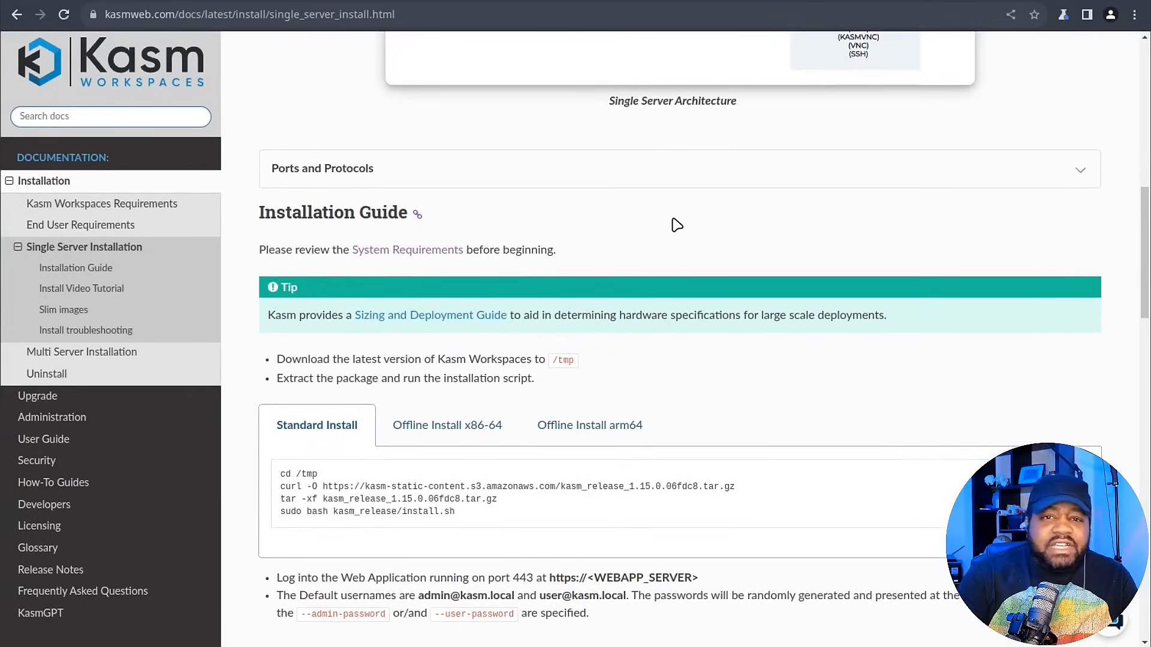
scroll(675, 222, up, 11)
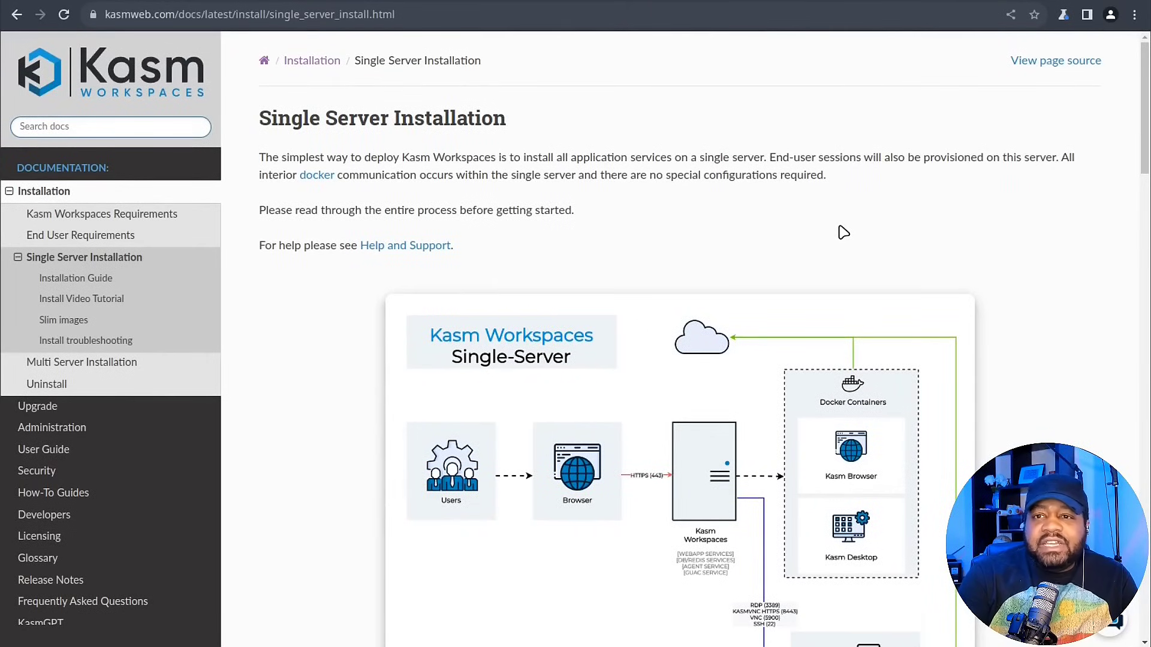
scroll(843, 232, down, 10)
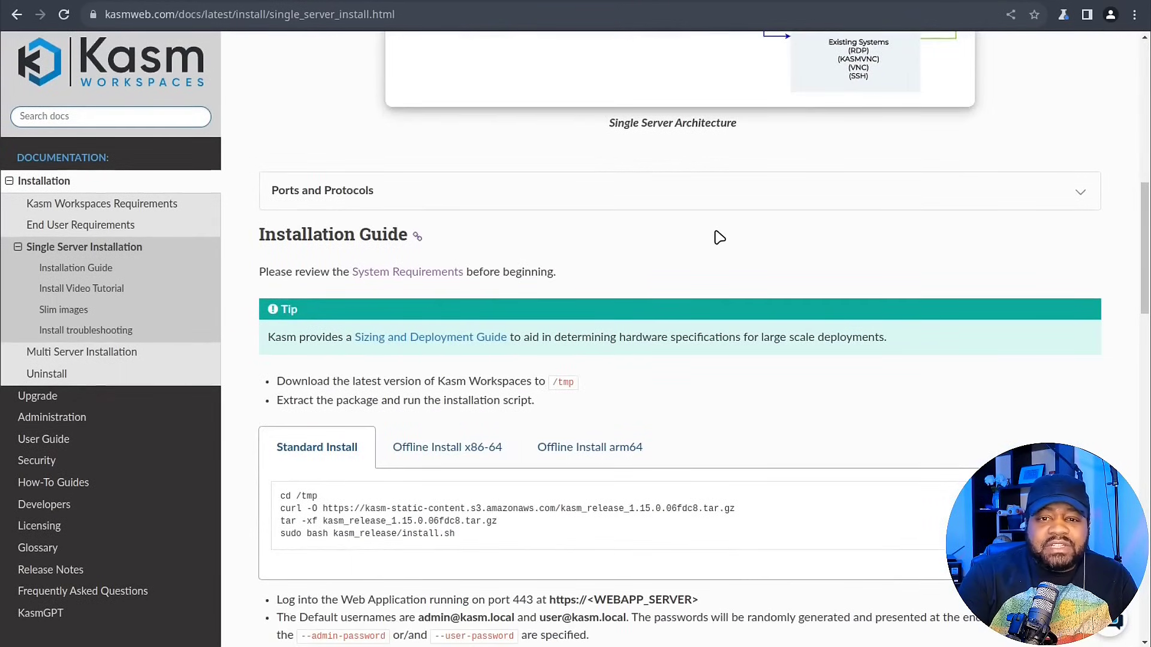
scroll(719, 238, down, 3)
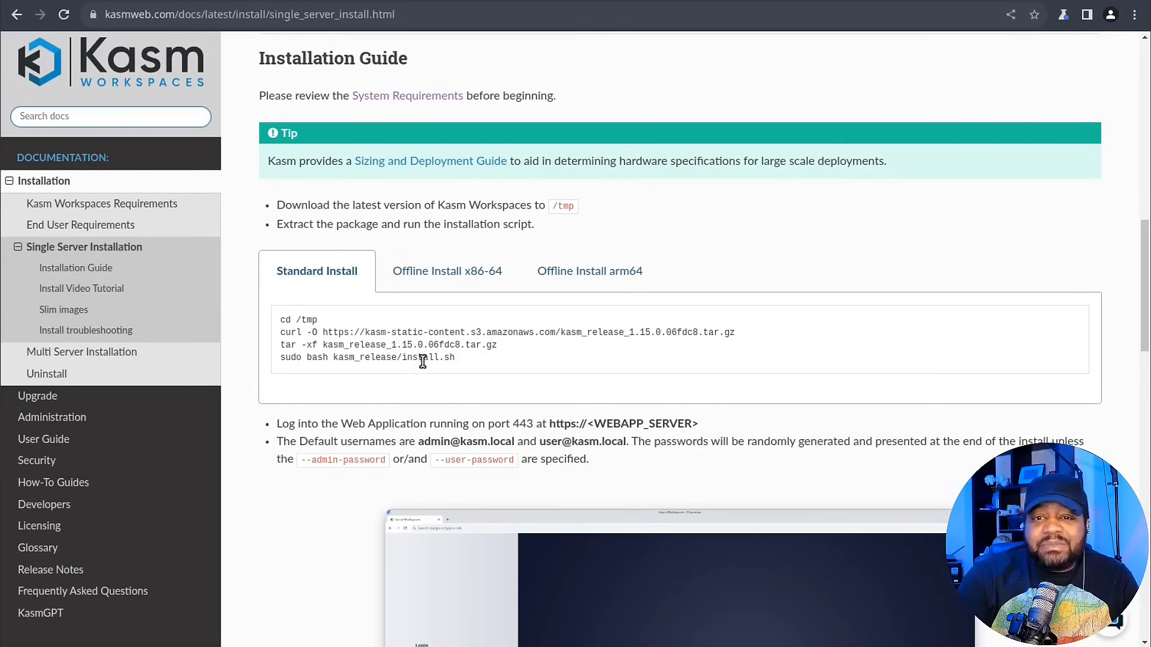
scroll(425, 382, down, 10)
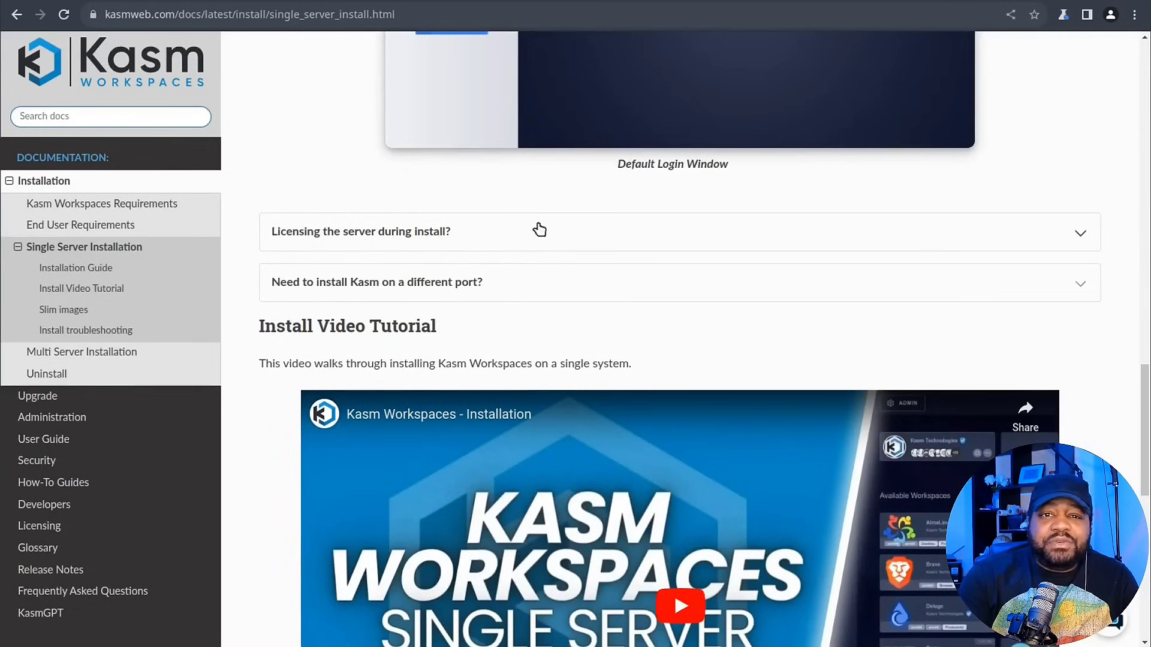
click(1077, 238)
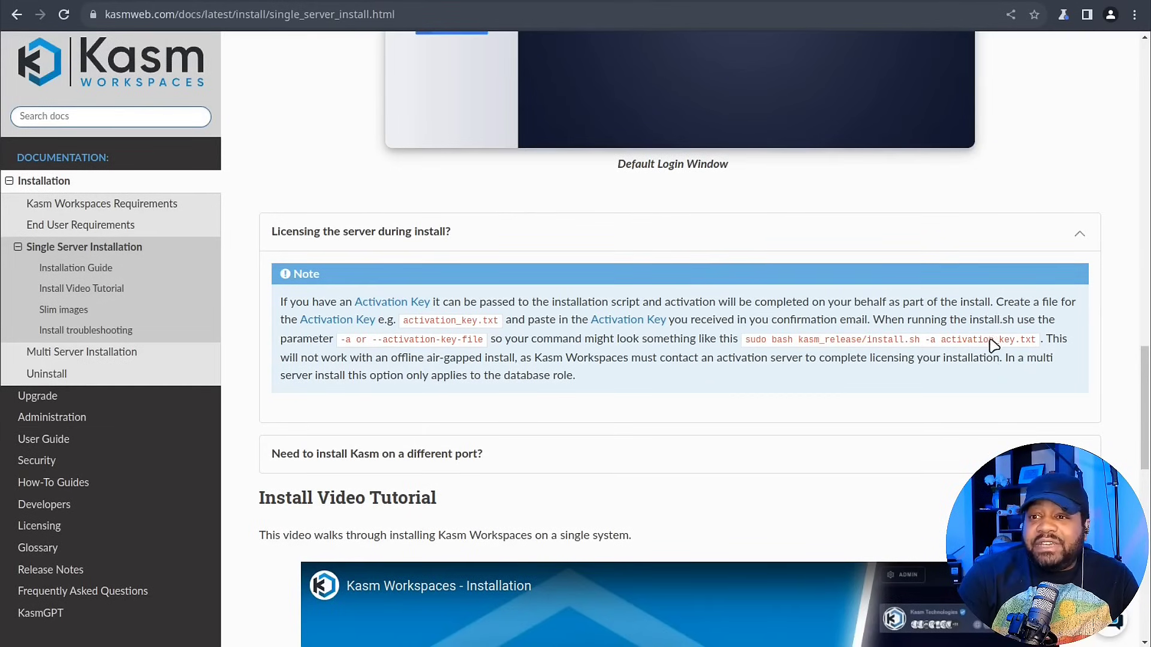
scroll(498, 318, down, 2)
click(1016, 132)
scroll(486, 251, down, 9)
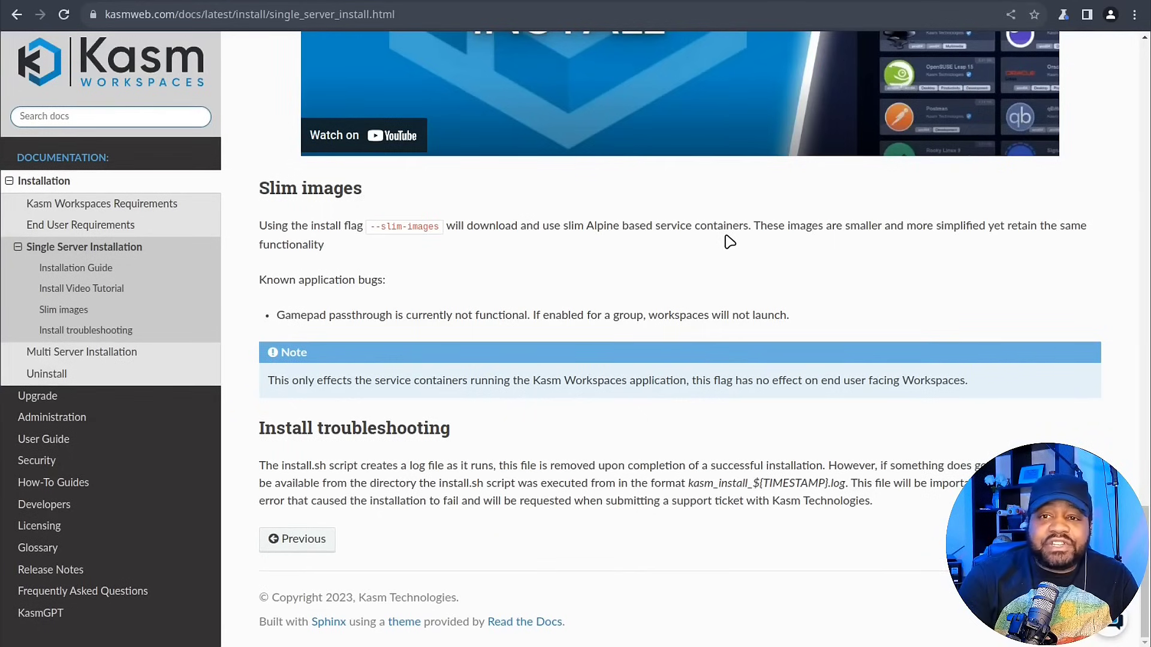
scroll(839, 273, up, 12)
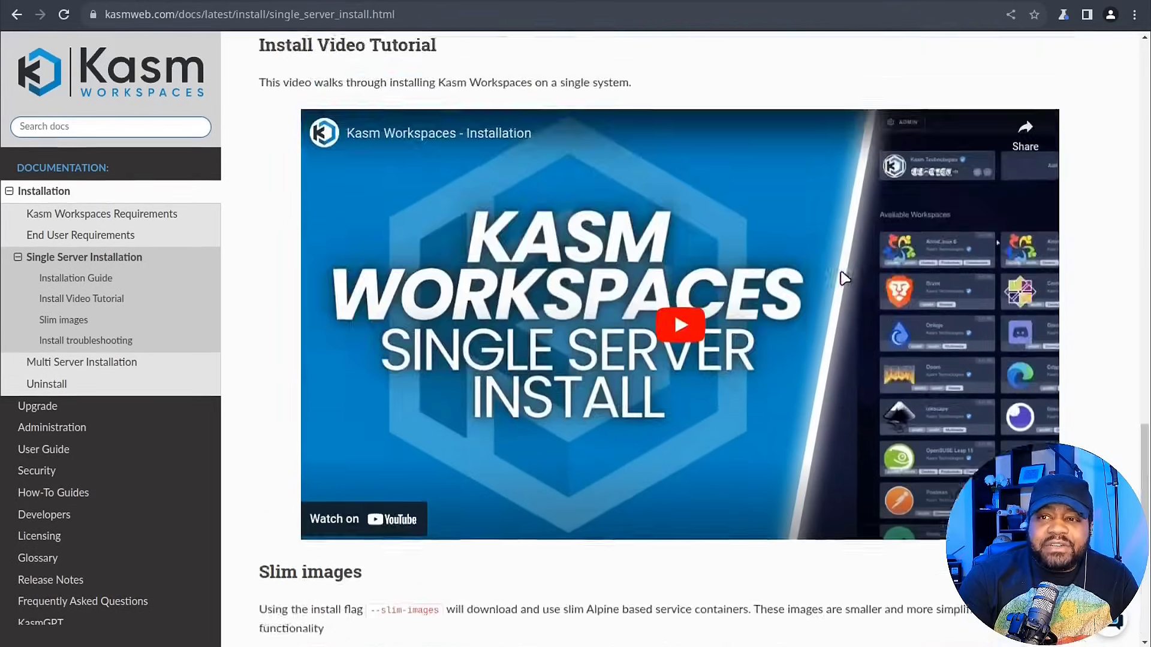
scroll(1034, 271, up, 5)
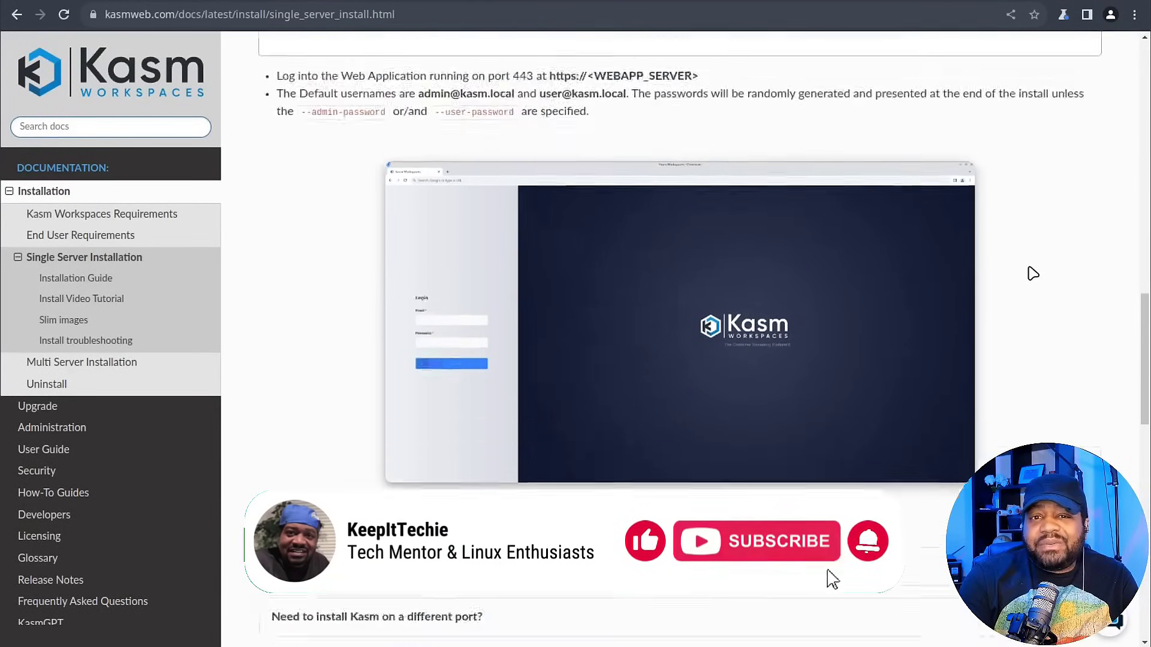
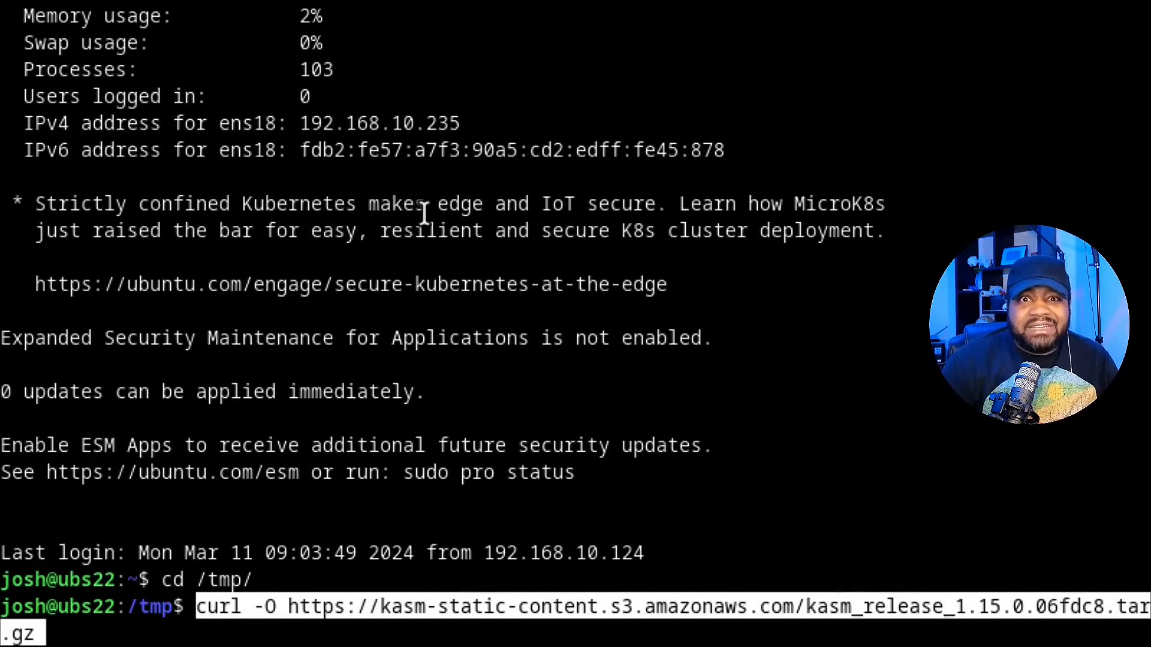
- Download the 23.4M Kasm 1.15.0 release archive with curl and extract it in /tmp with tar -xf
key(Return)
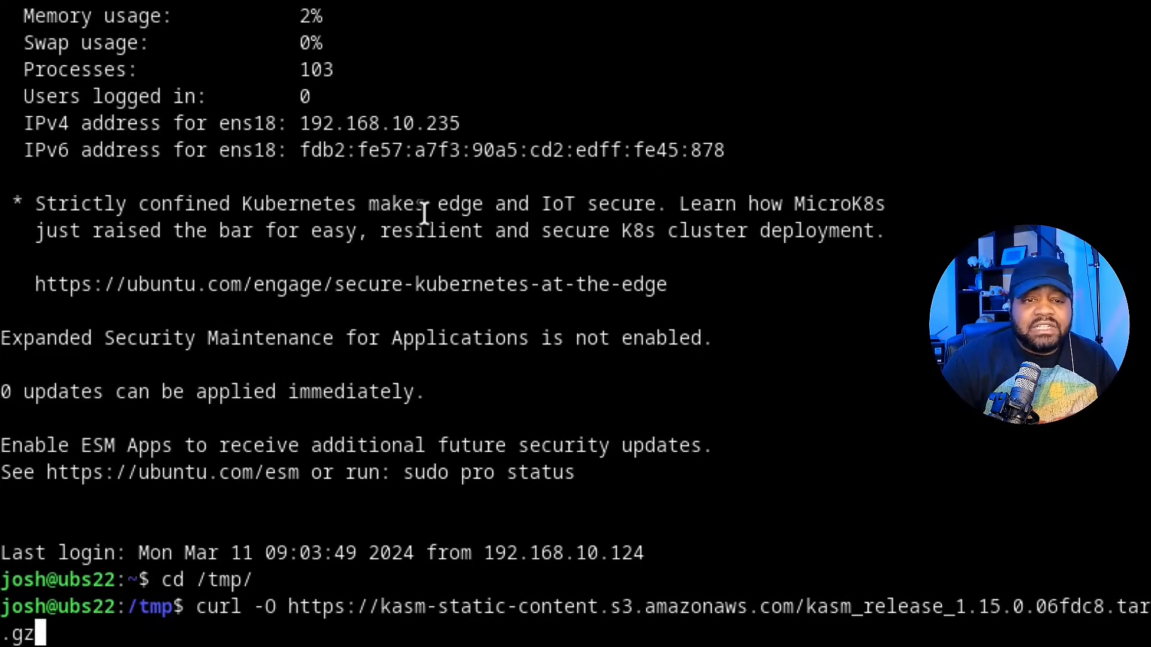
key(Return)
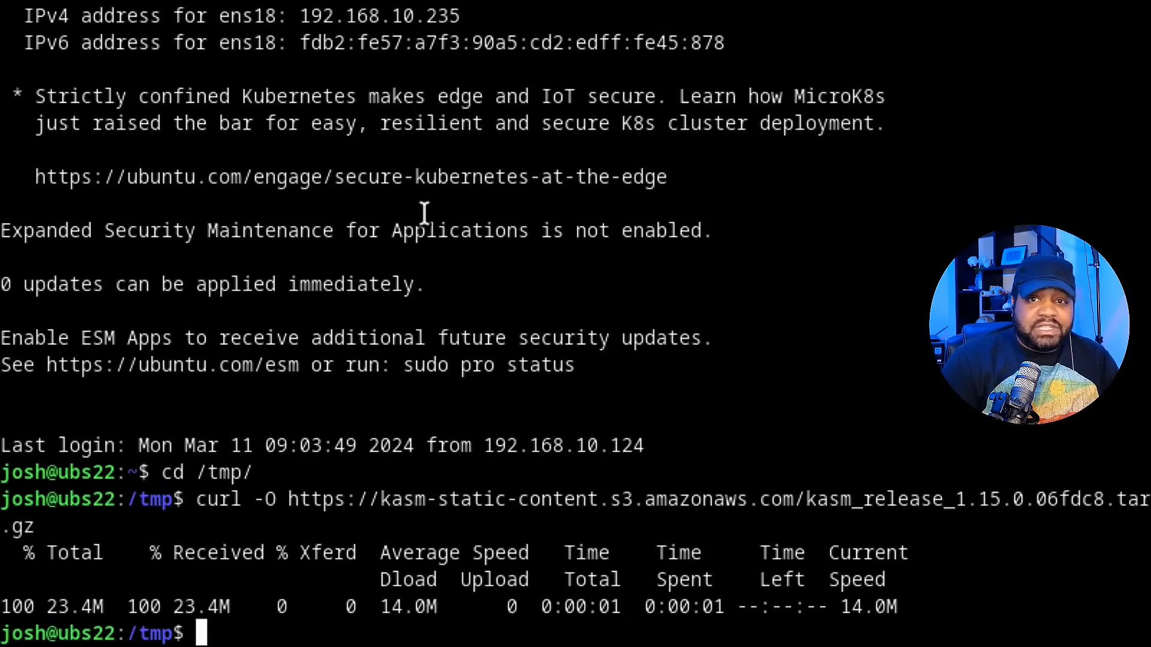
text(tar)
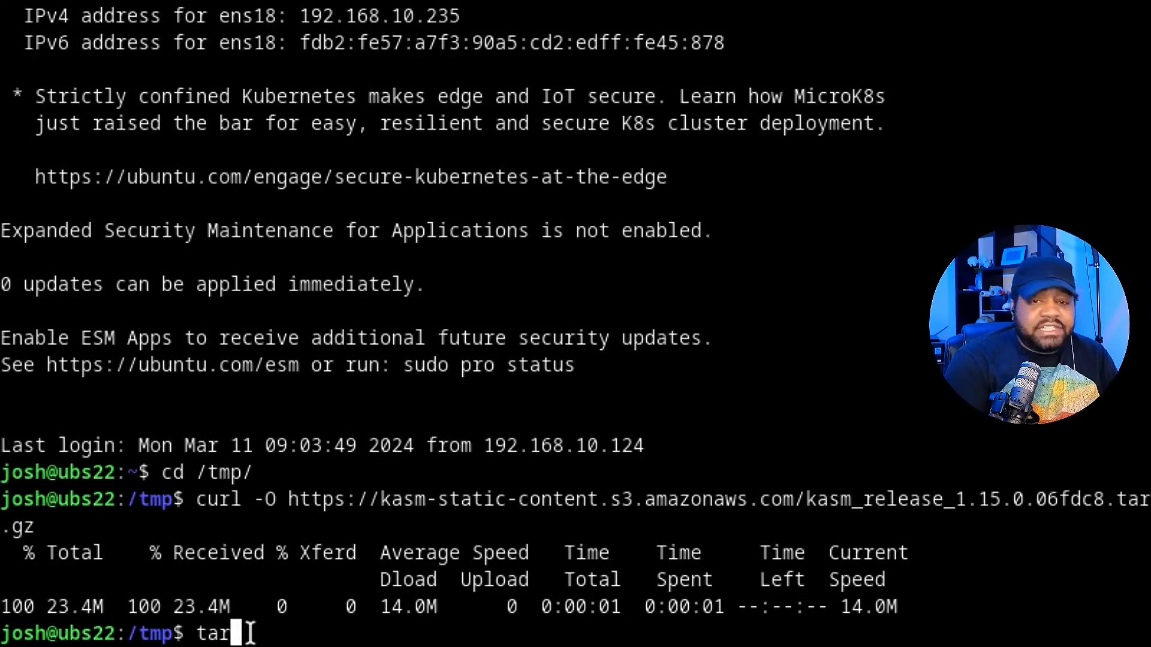
text( -xf )
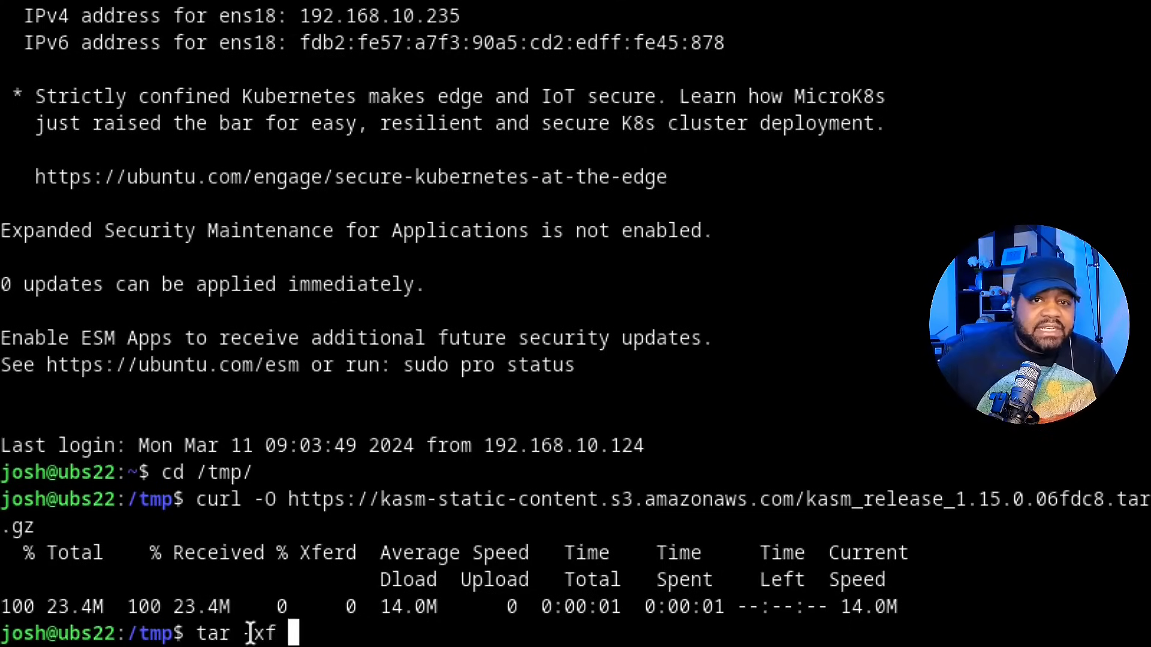
text(kas)
key(Tab)
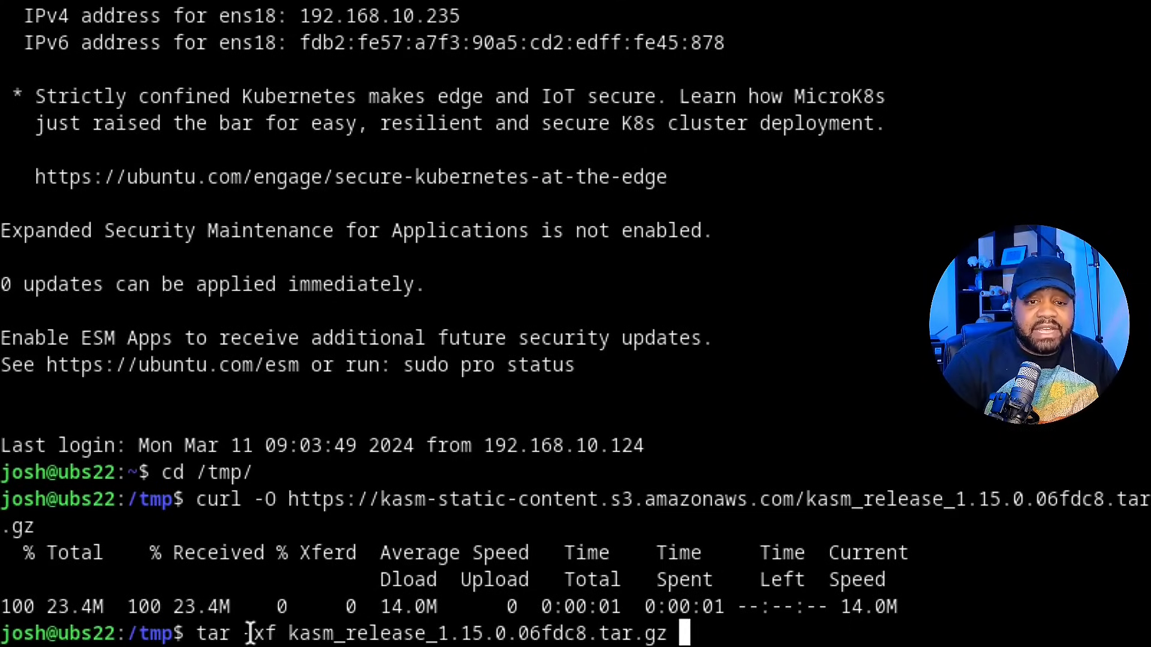
key(Return)
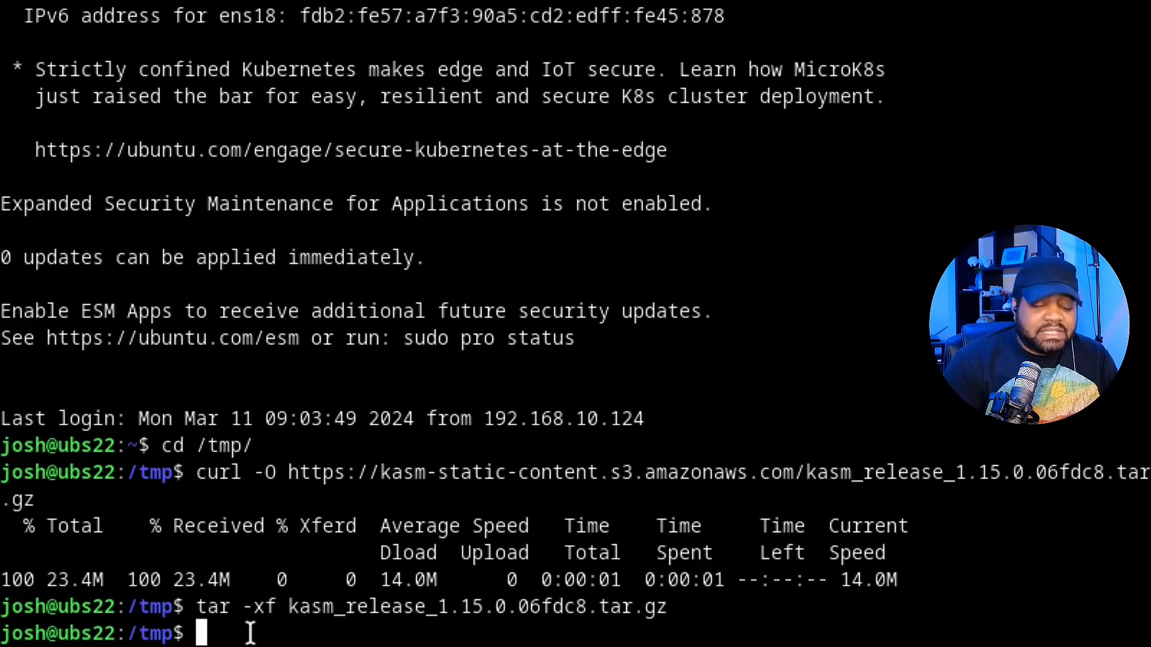
- List /tmp to confirm the extracted kasm_release folder is there
text(ls)
key(Return)
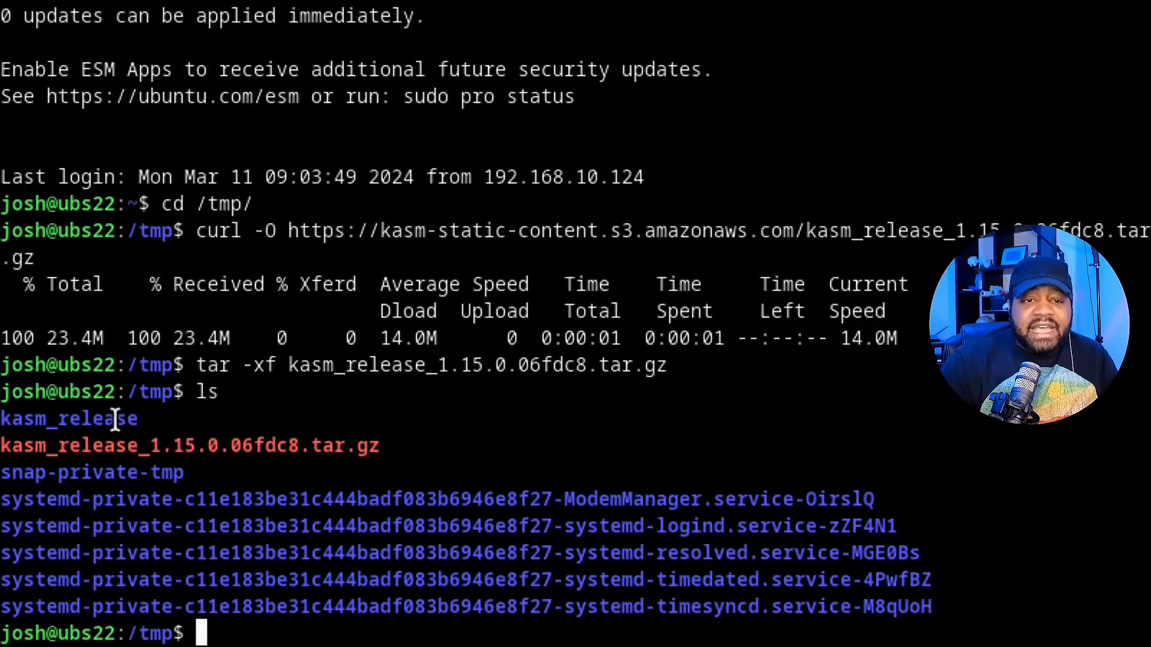
drag(145, 421, 380, 444)
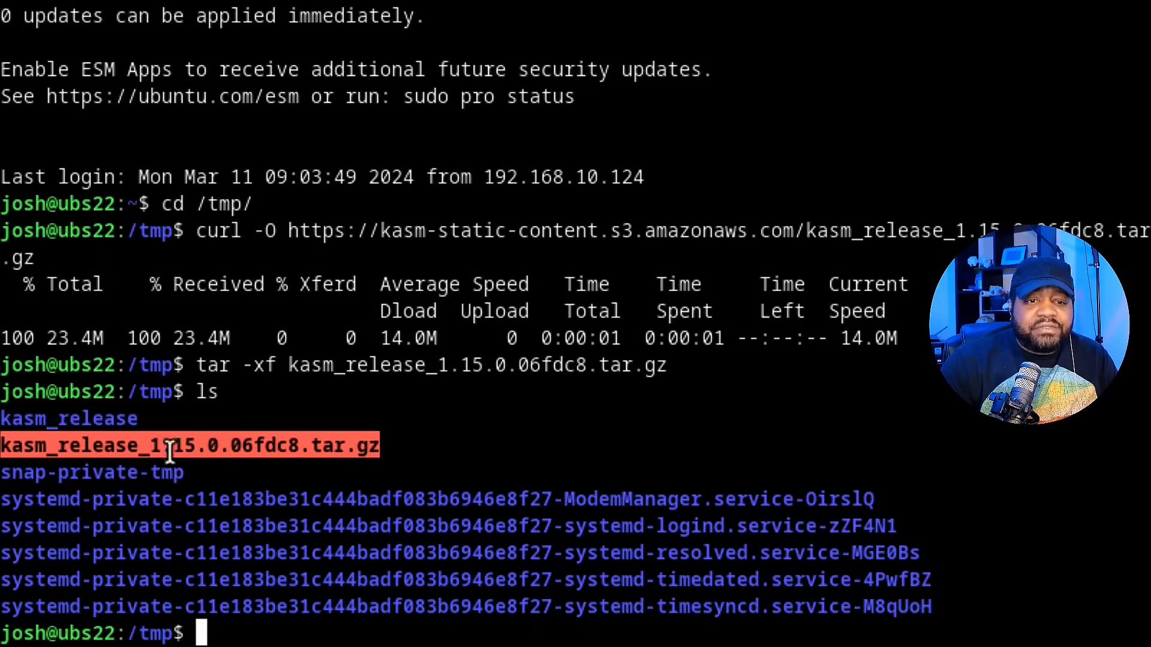
click(96, 419)
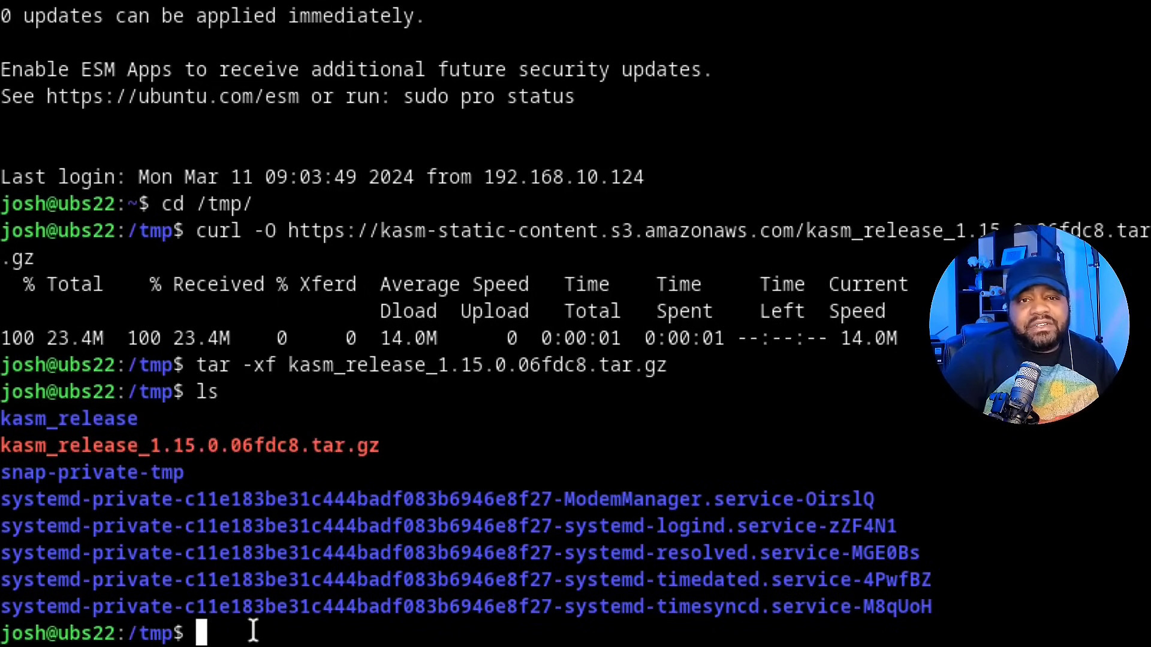
- Build the command sudo bash kasm_release/install.sh, listing the folder's files along the way
text(sudo )
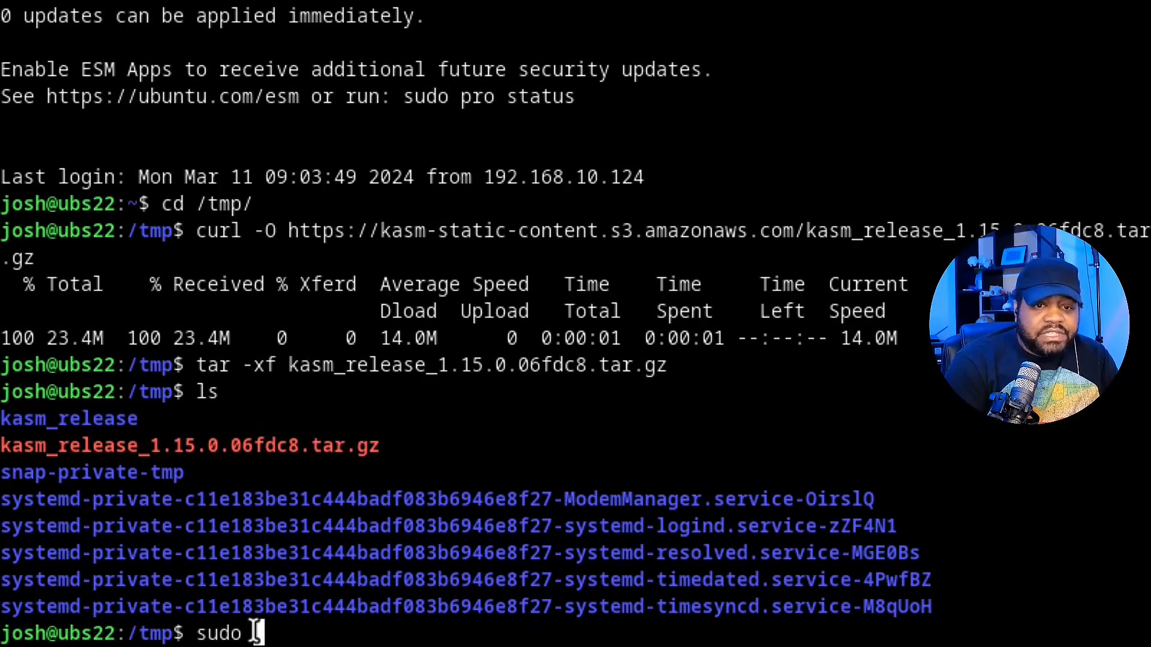
text(bash )
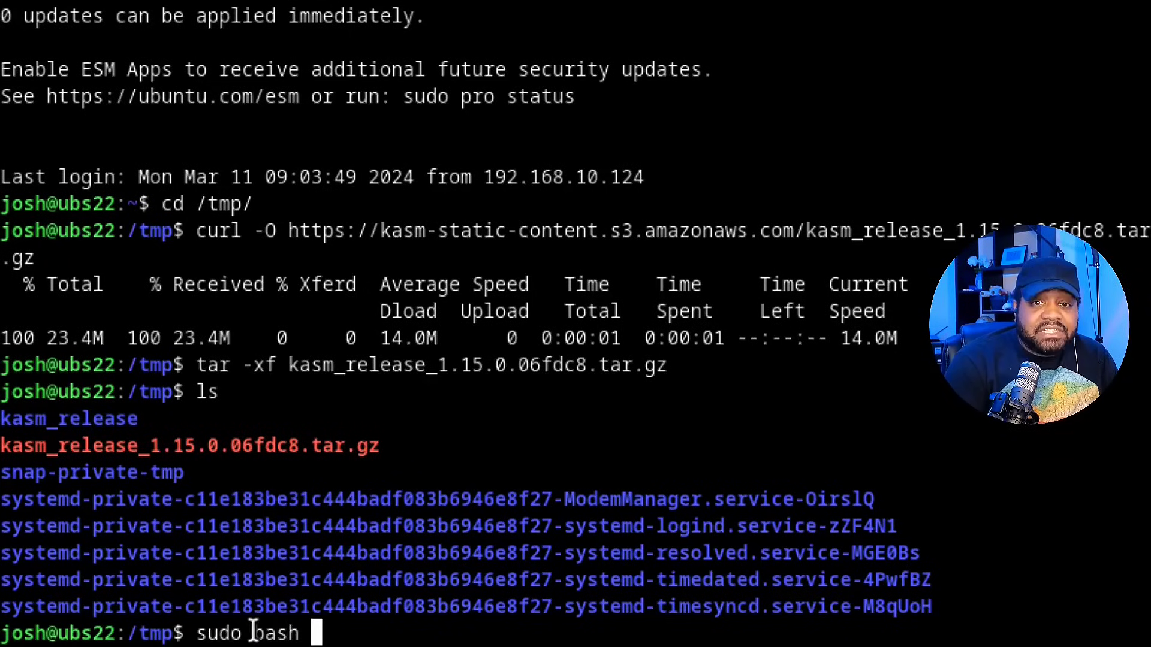
text(kas)
key(Tab)
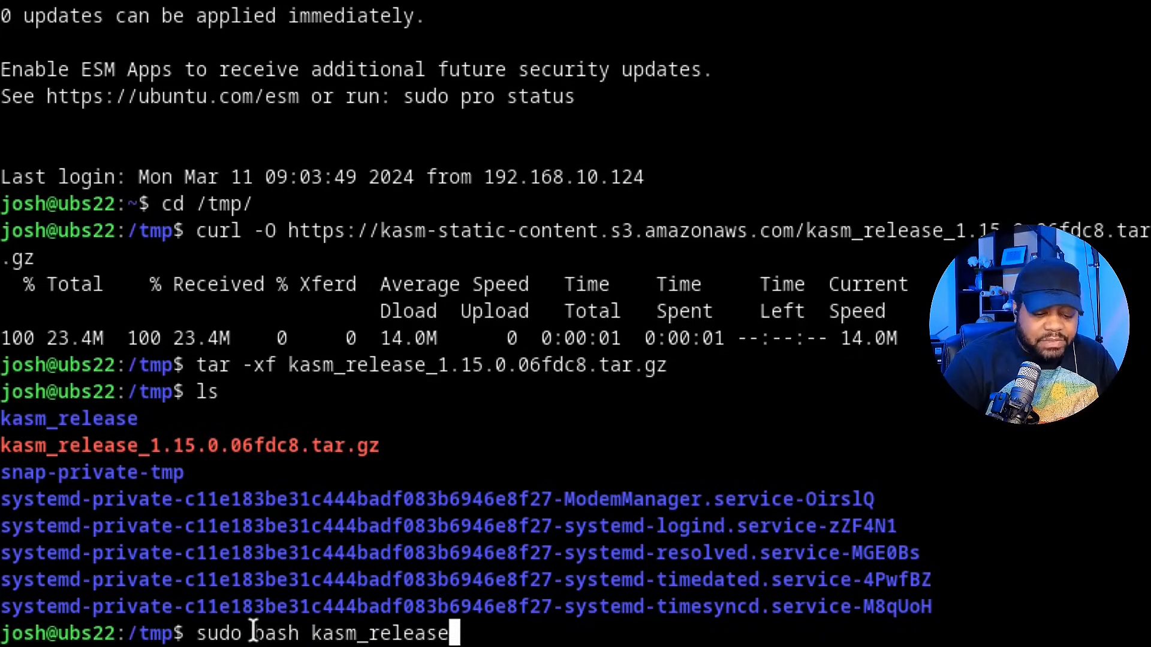
text(/)
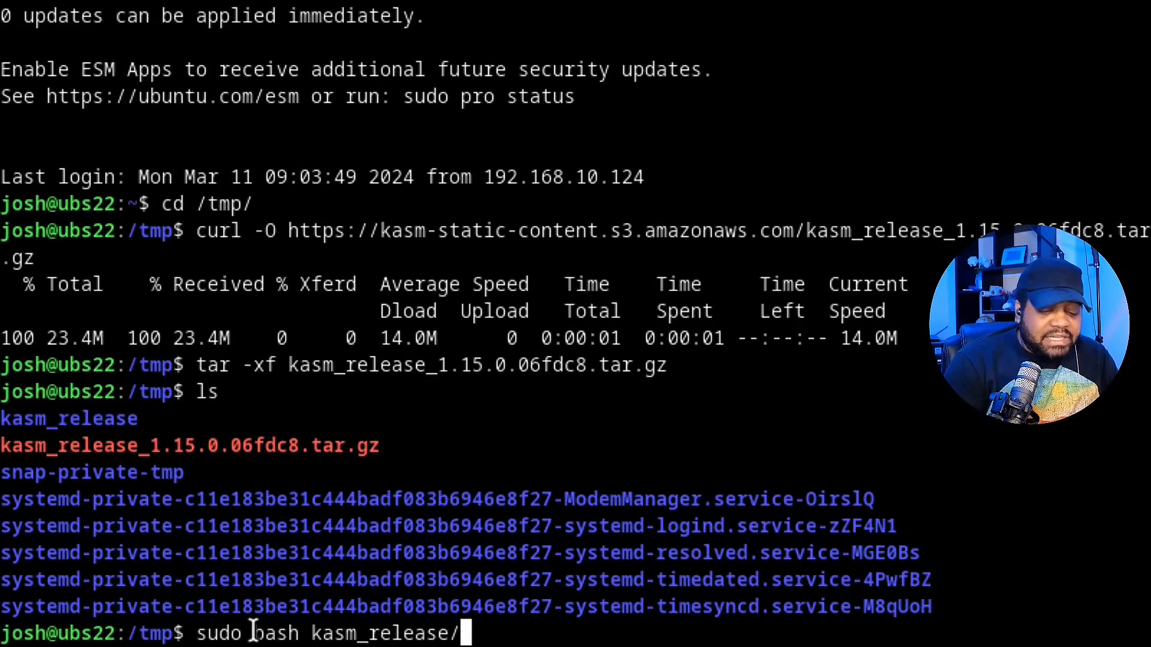
key(Tab)
key(Tab)
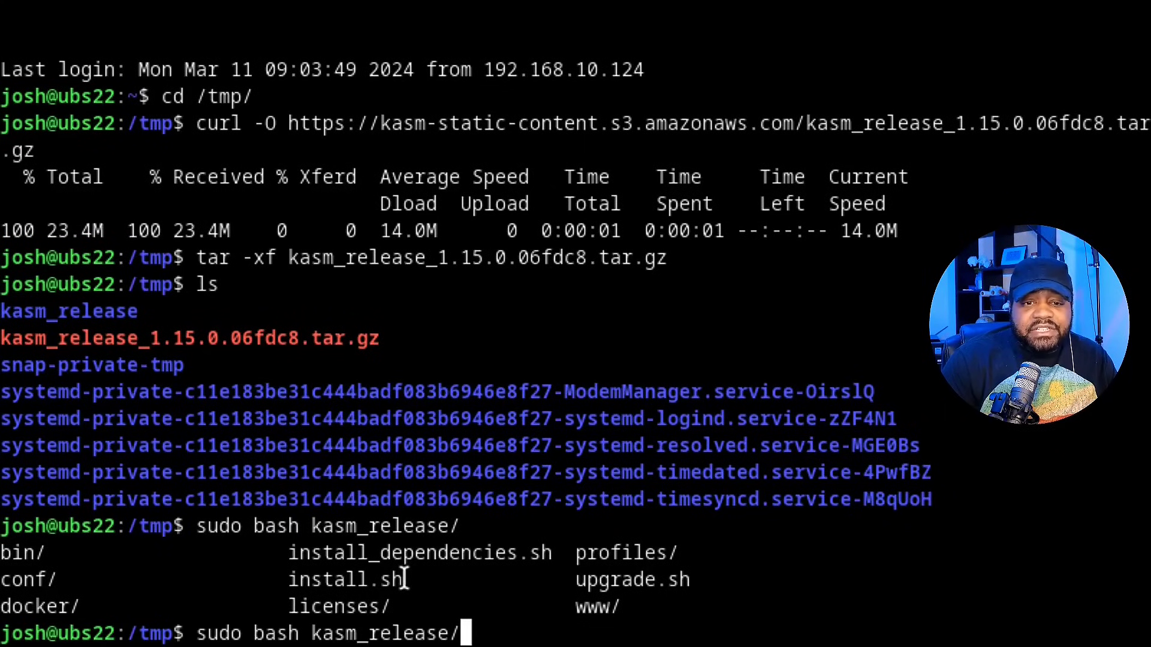
drag(405, 580, 286, 579)
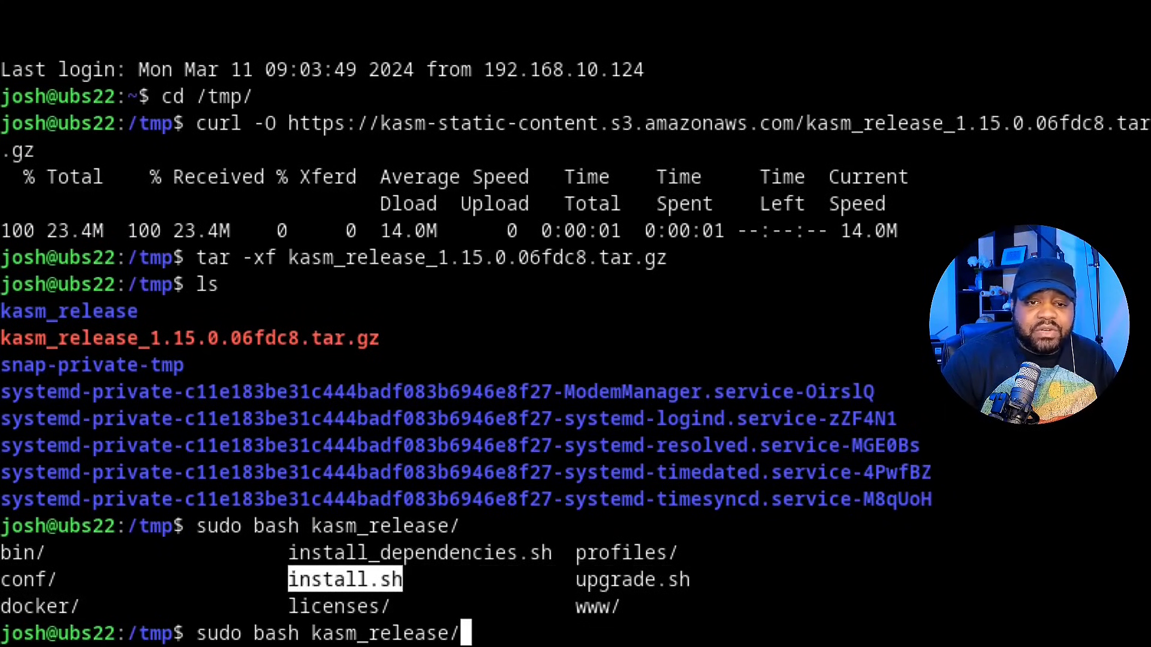
click(523, 619)
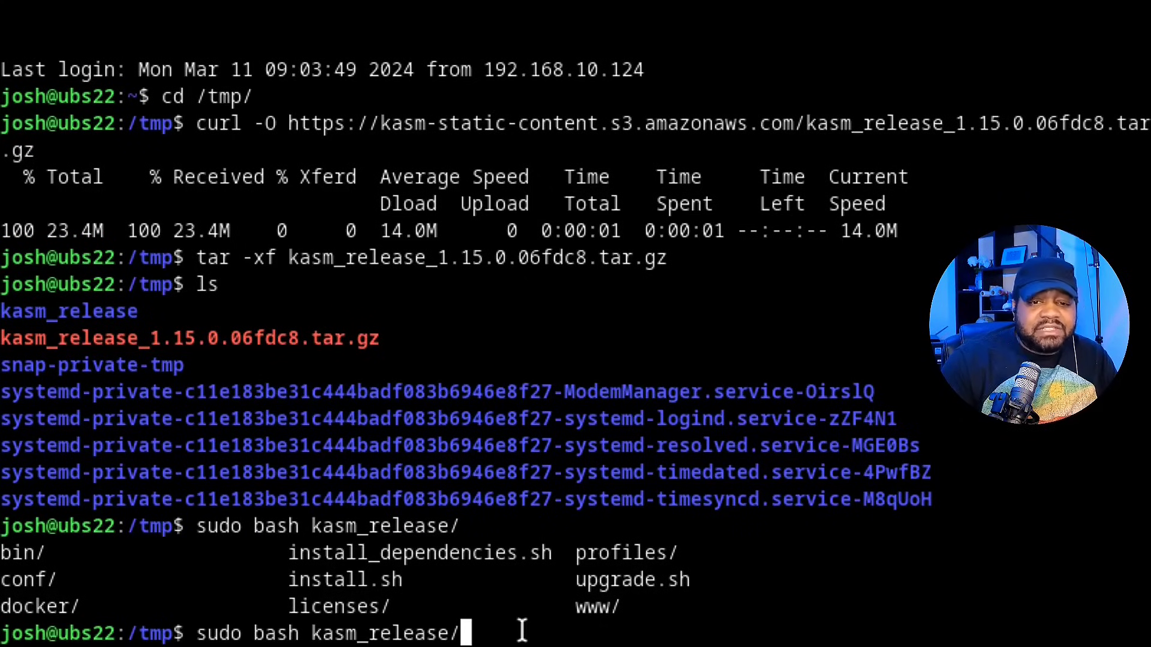
text(in)
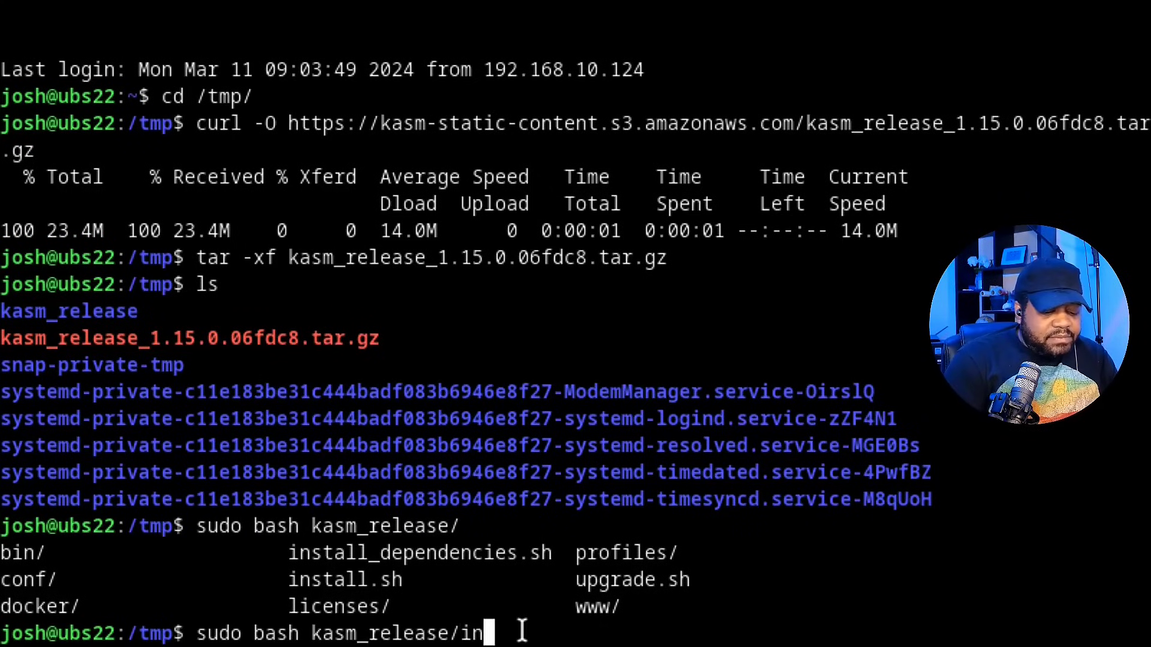
text(stall.sh)
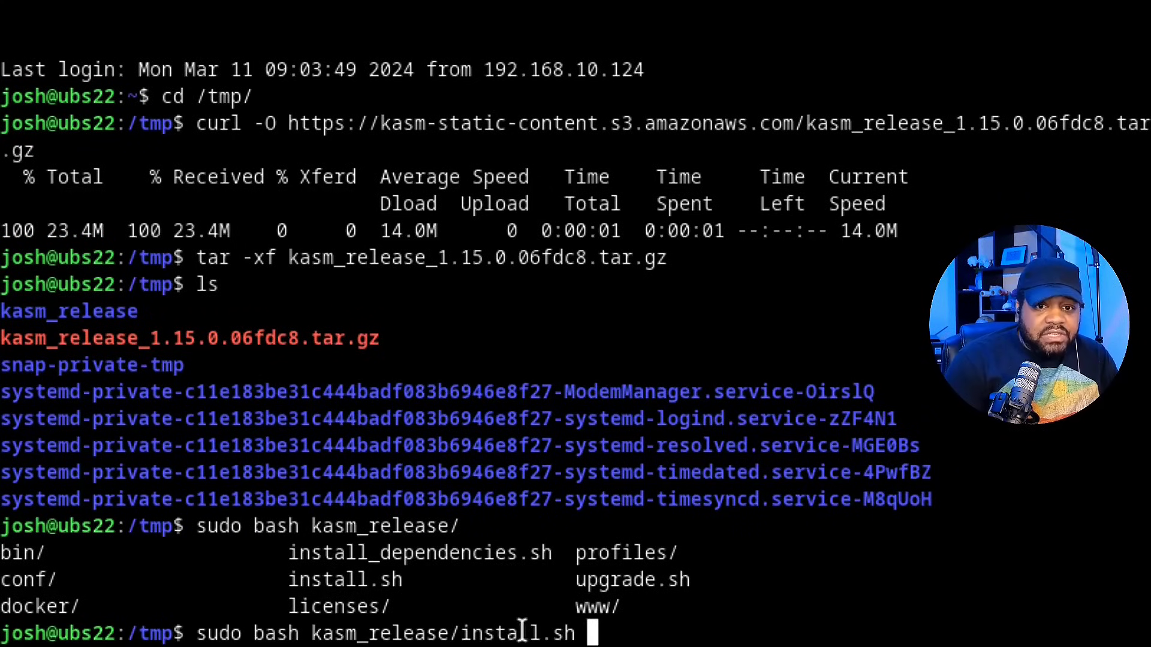
- Run install.sh with sudo, enter the sudo password and accept the EULA with y
key(Return)
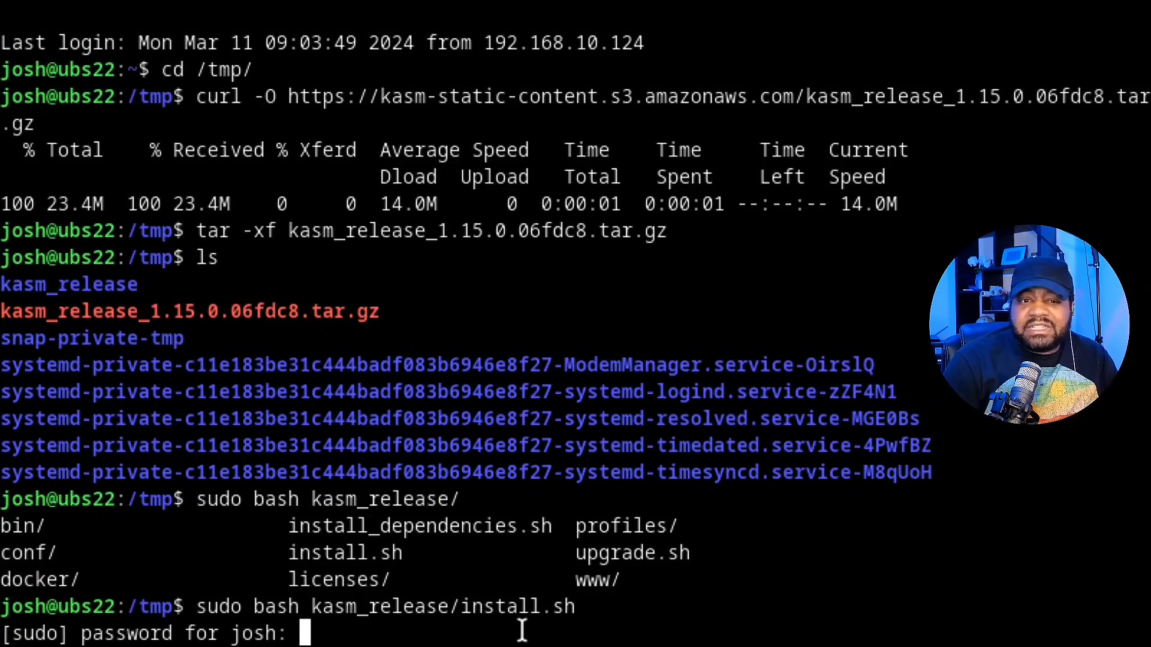
key(Return)
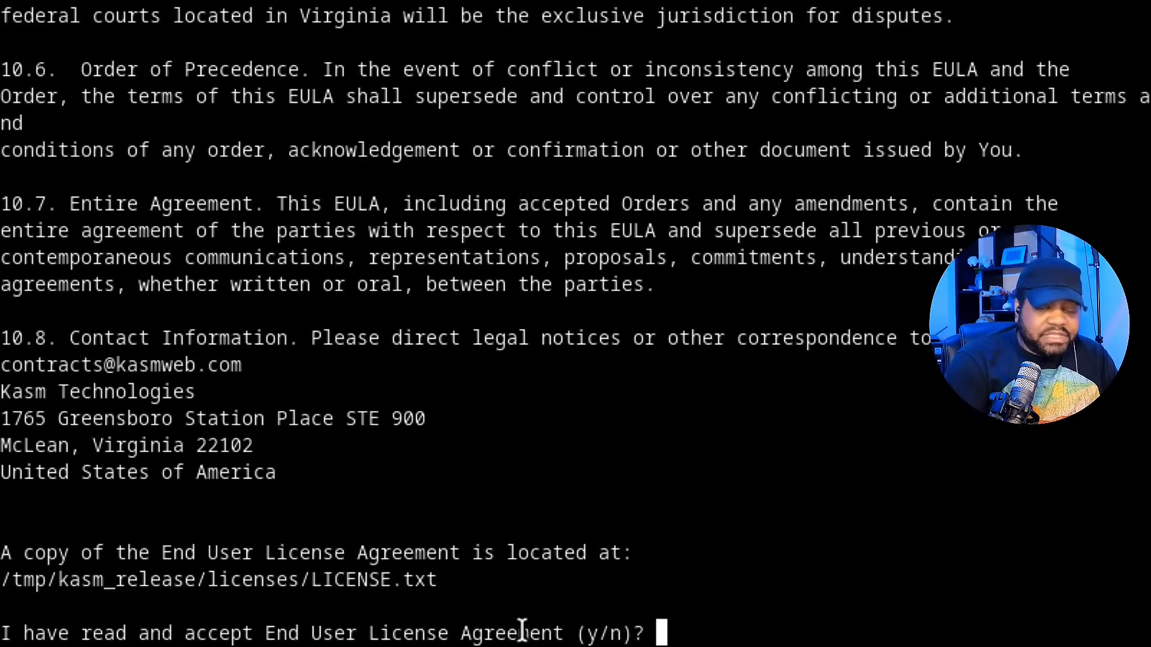
text(y)
key(Return)
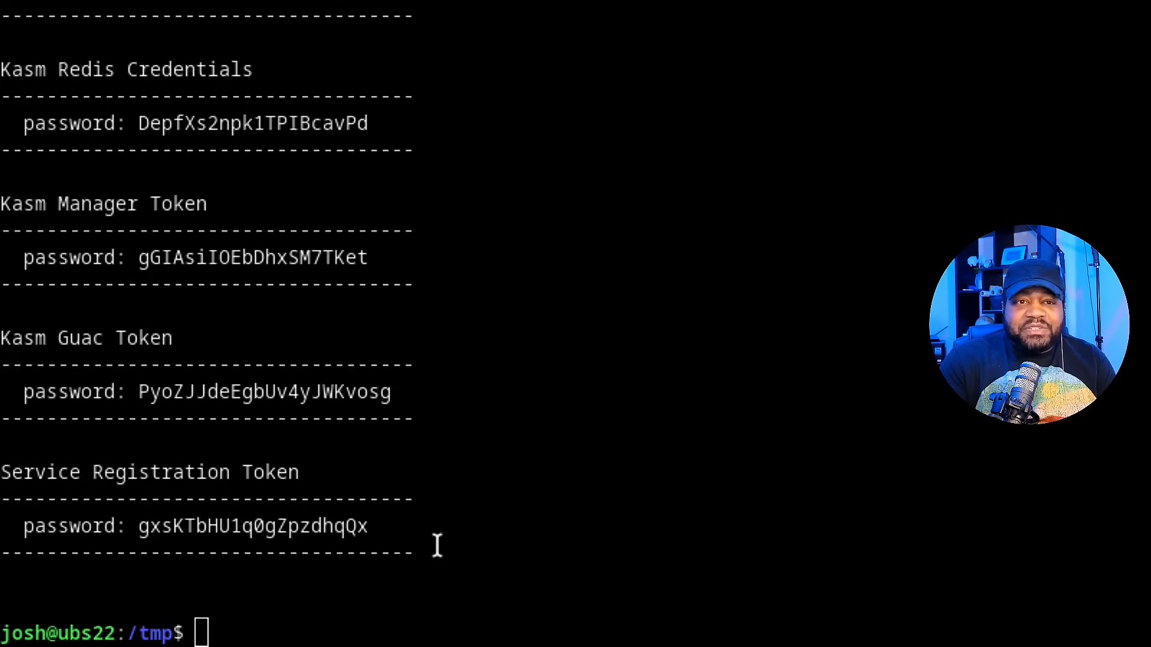
- Scroll through the install output to review the generated Redis, Manager, Guac and registration credentials
scroll(440, 542, up, 3)
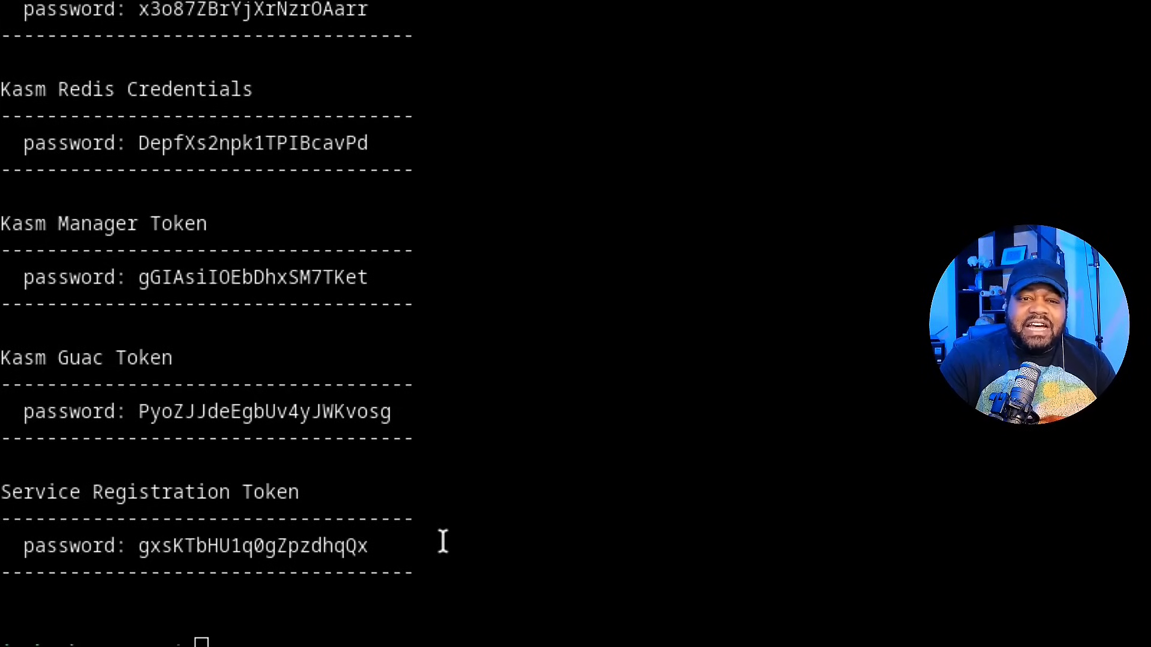
scroll(442, 543, up, 5)
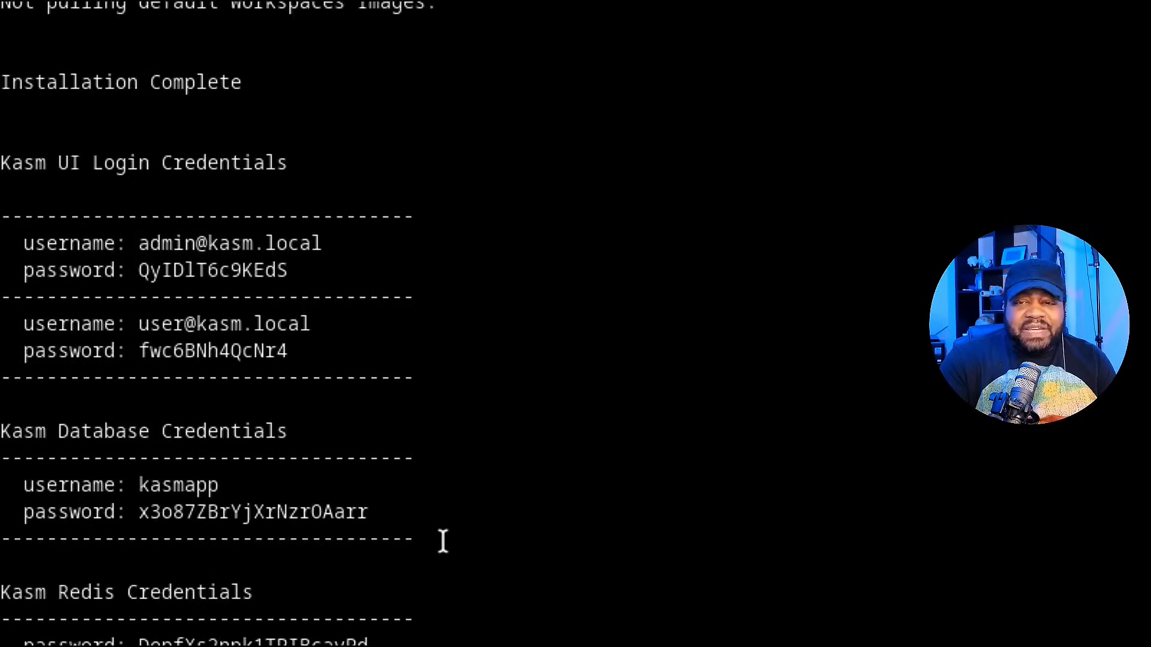
scroll(443, 542, down, 3)
scroll(443, 542, down, 4)
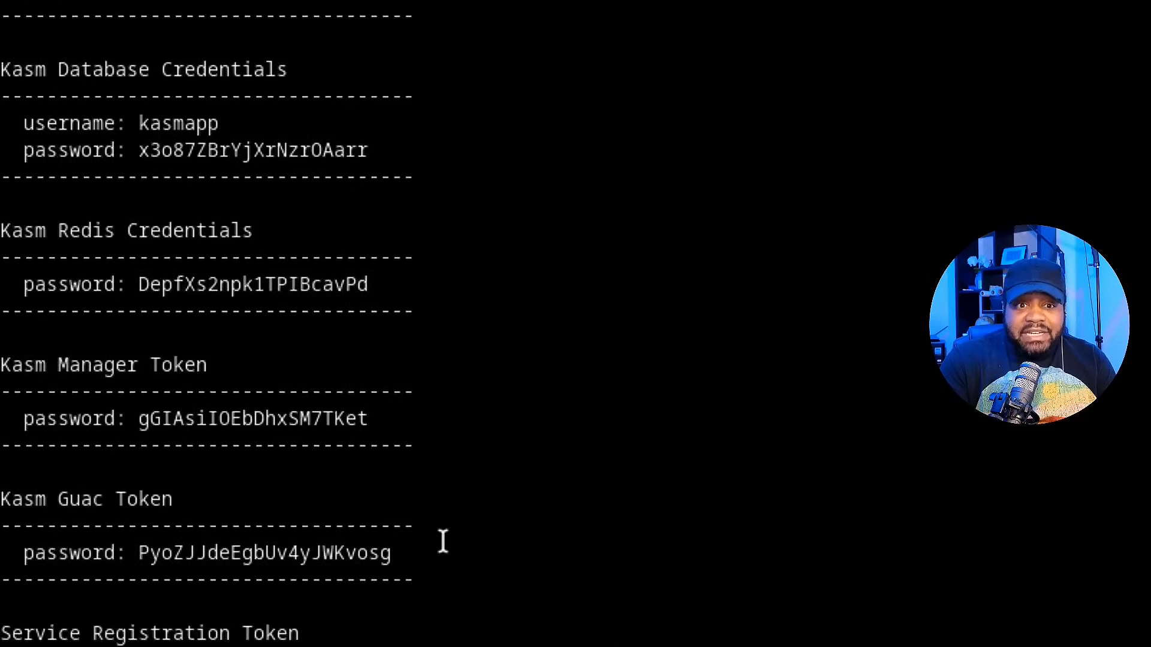
scroll(442, 542, up, 1)
scroll(442, 543, up, 5)
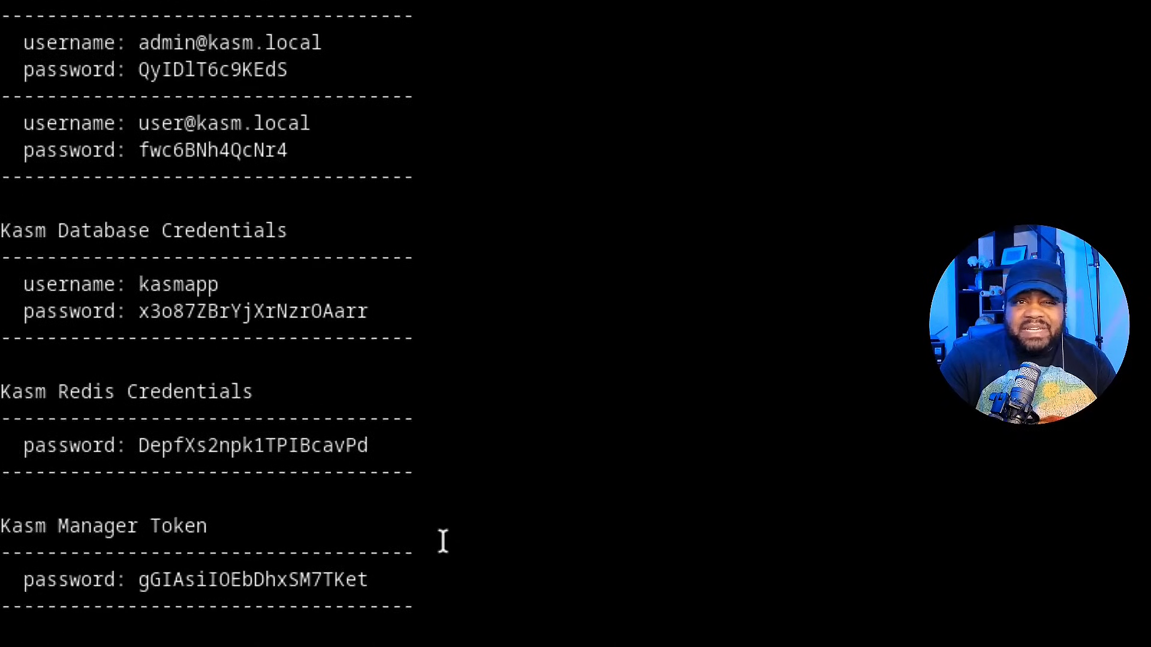
scroll(443, 542, up, 1)
scroll(442, 543, down, 3)
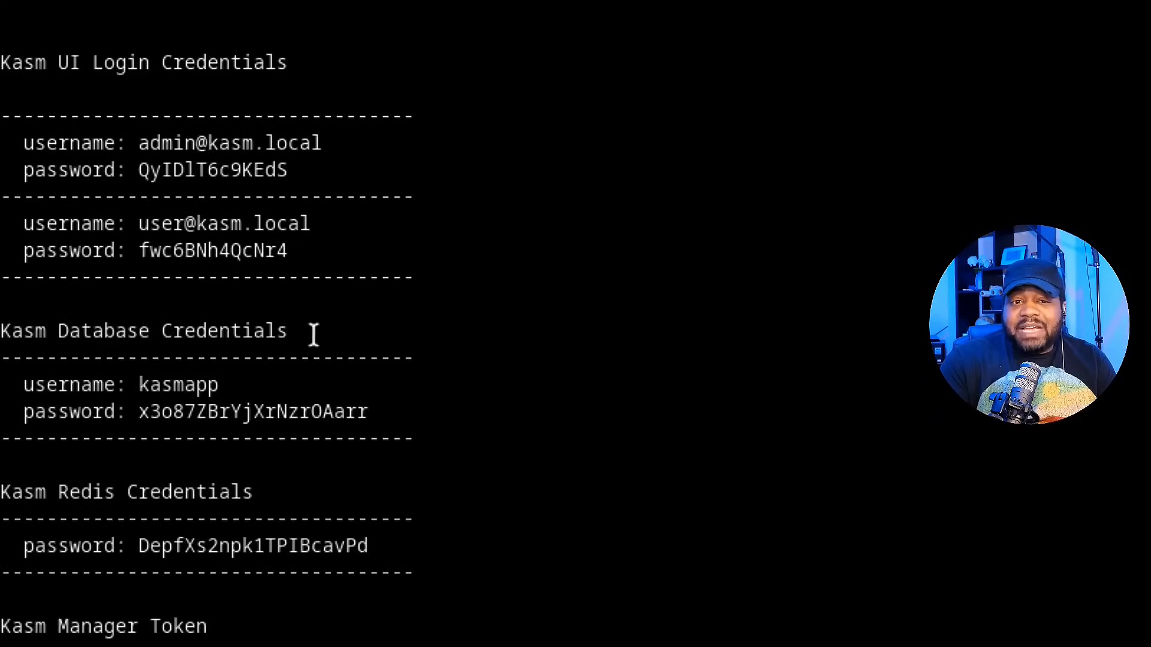
scroll(179, 403, down, 1)
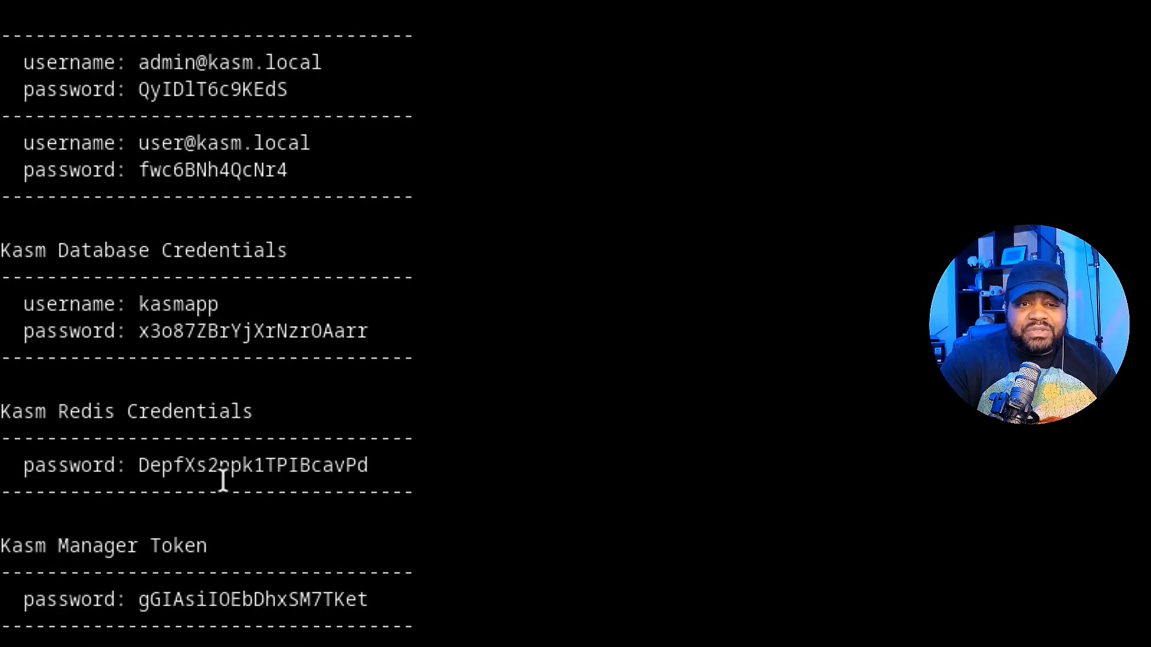
scroll(293, 423, down, 3)
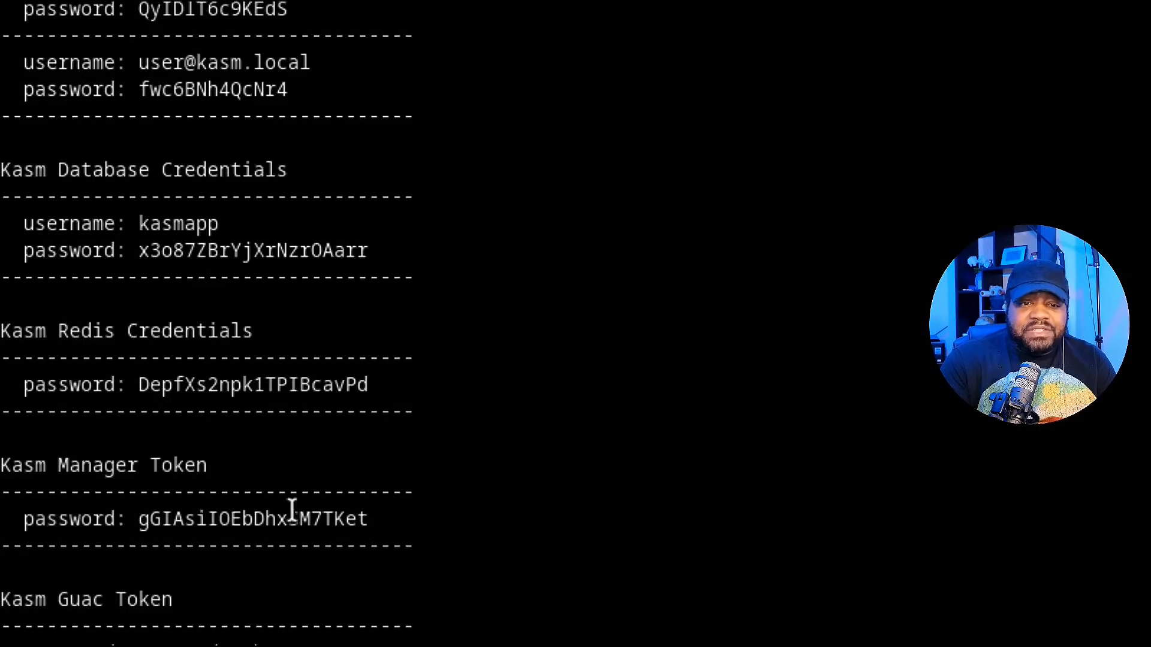
scroll(268, 422, down, 5)
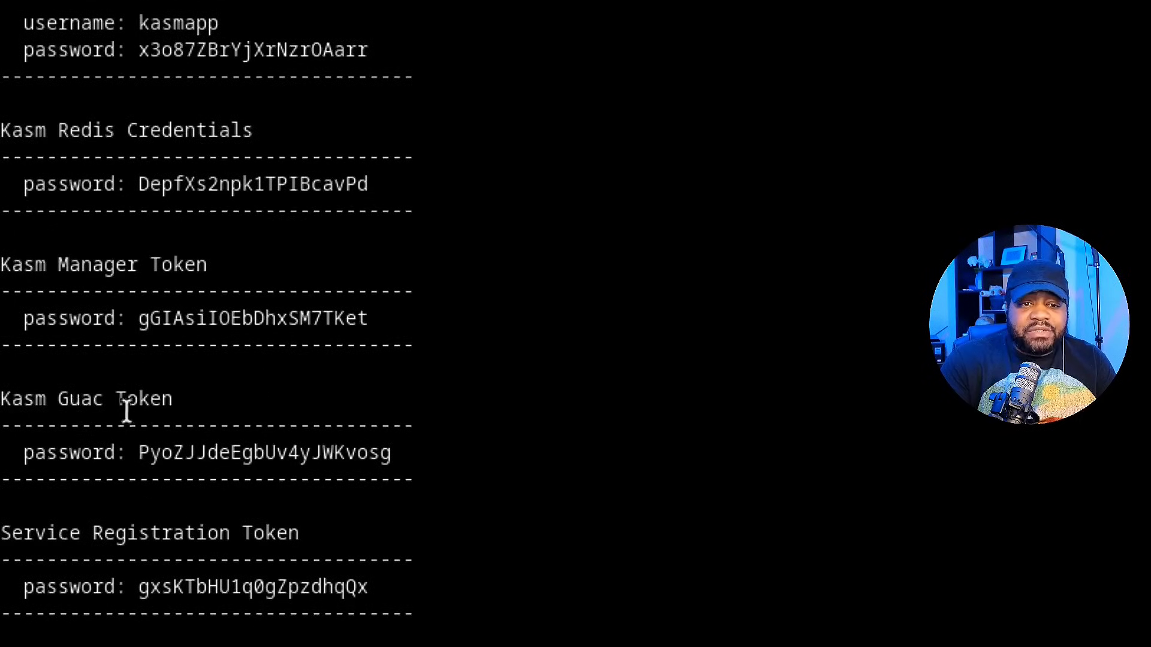
scroll(272, 468, down, 2)
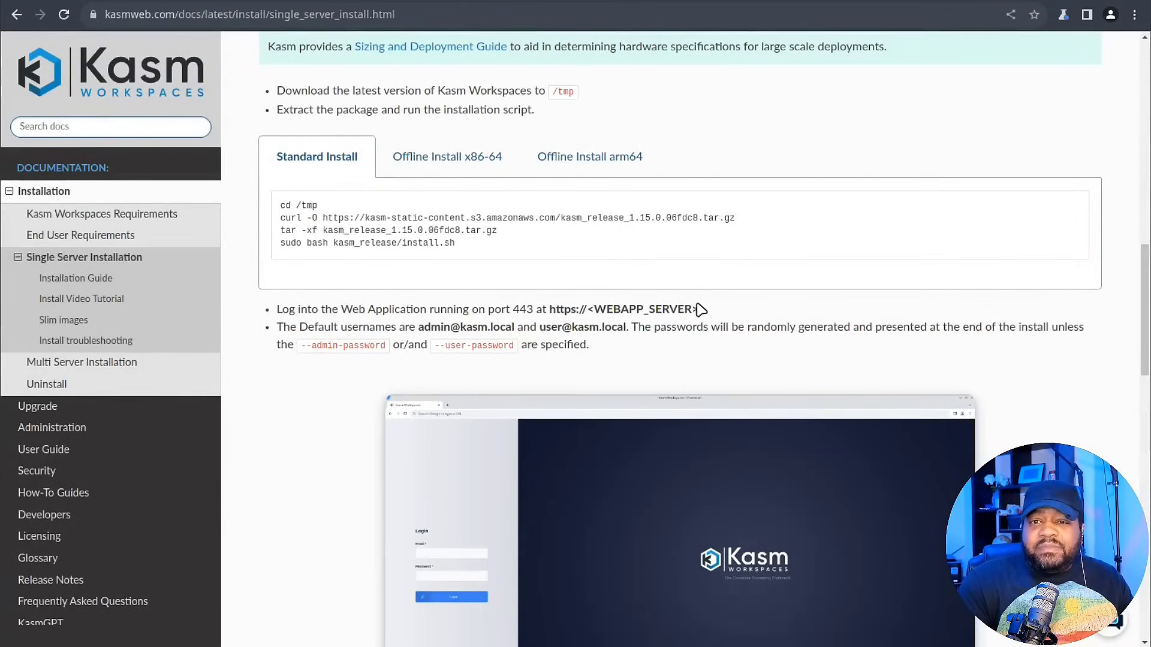
- Check the web app address format in the docs and open 192.168.10.235 in a new tab
drag(699, 309, 553, 307)
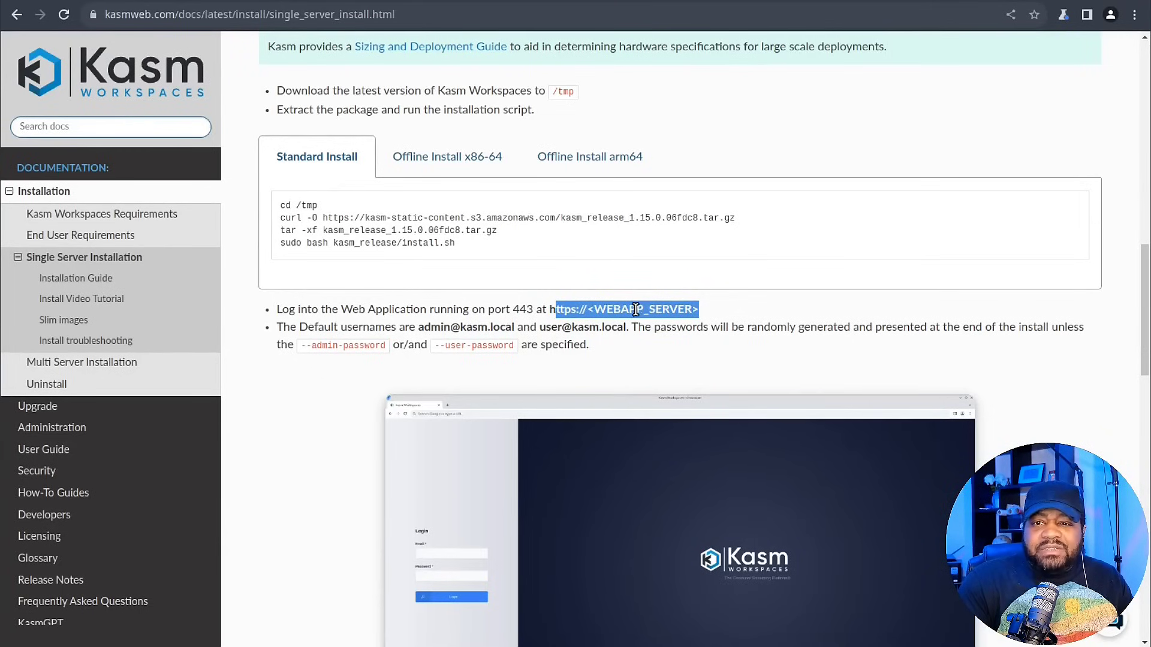
click(591, 308)
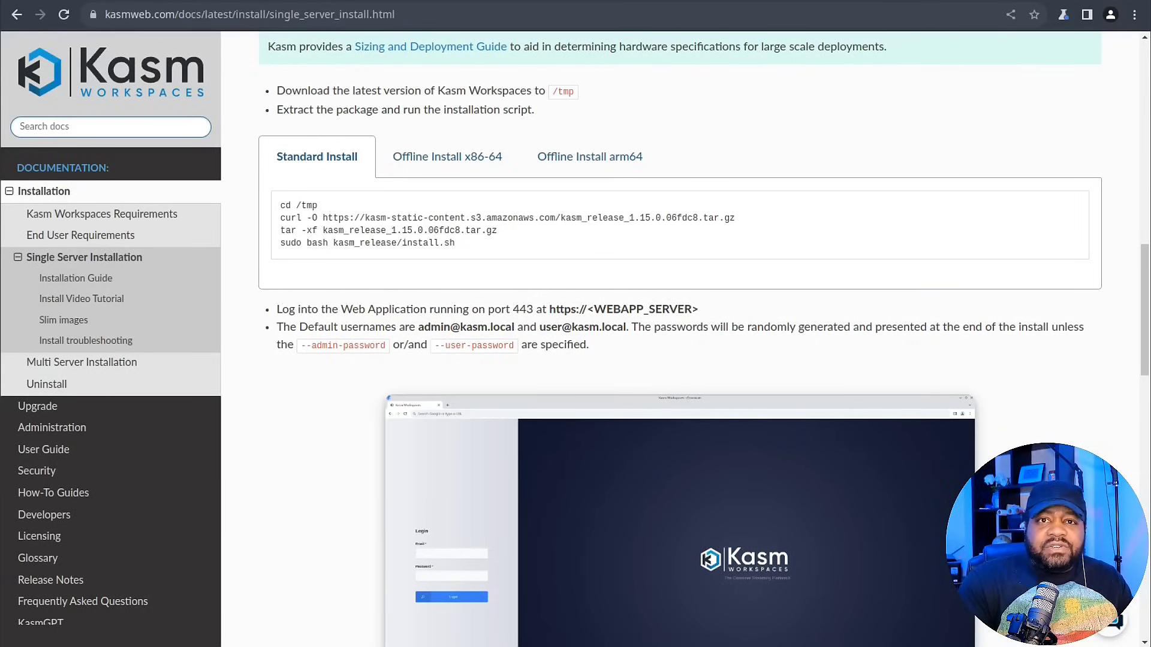
key(ctrl+t)
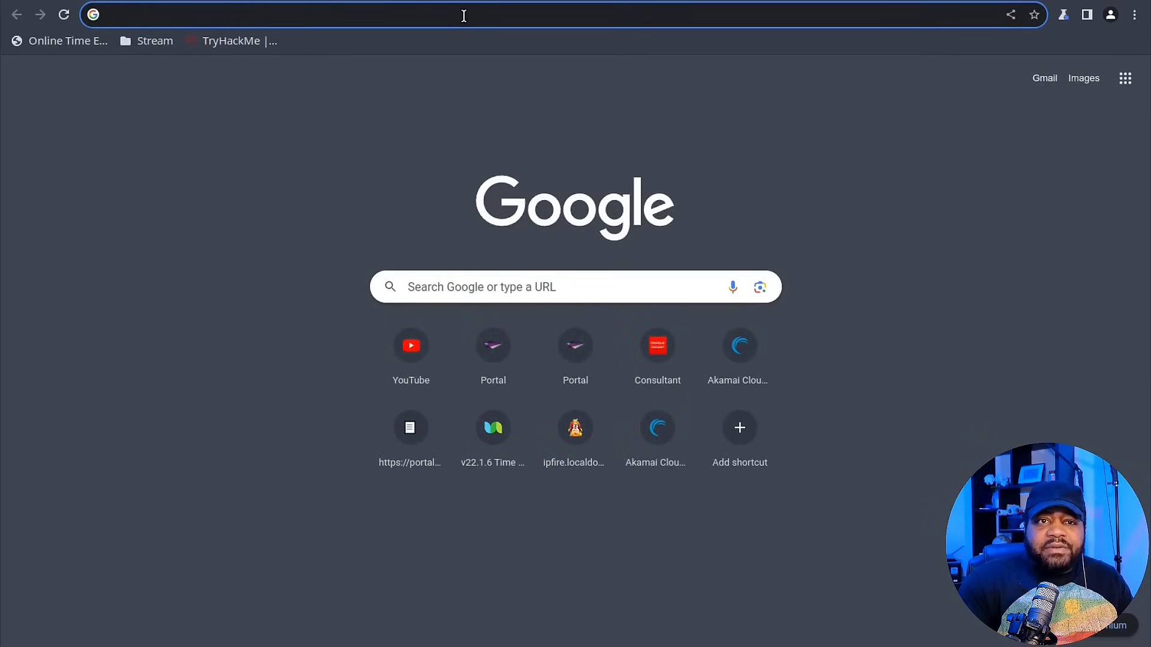
click(464, 16)
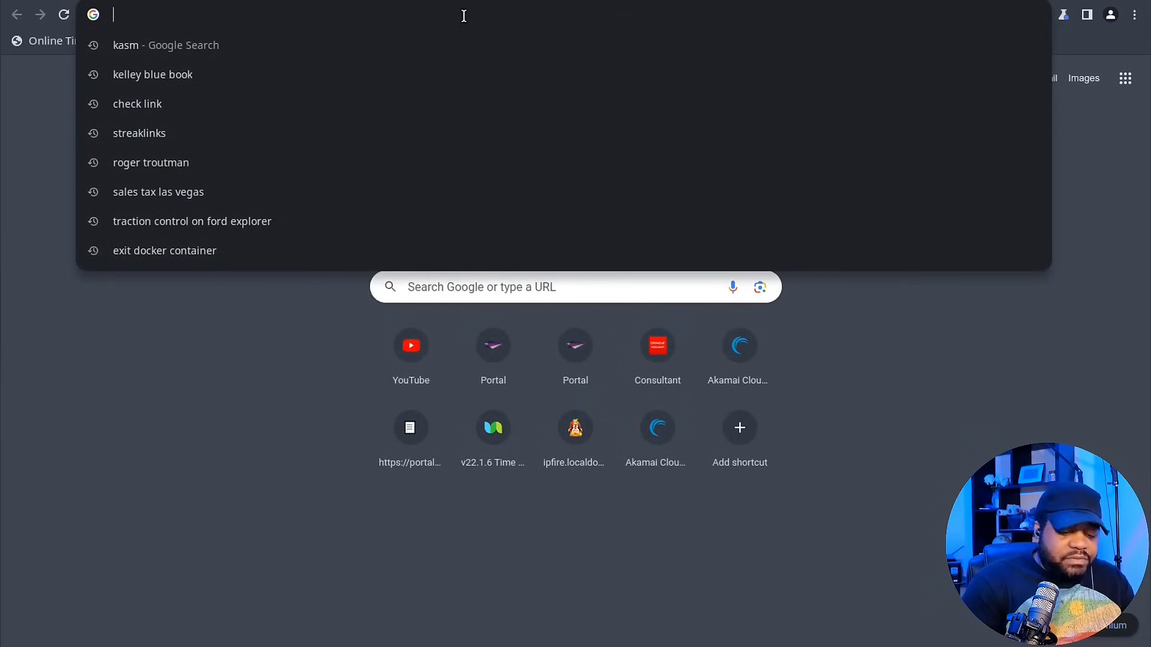
text(192.1)
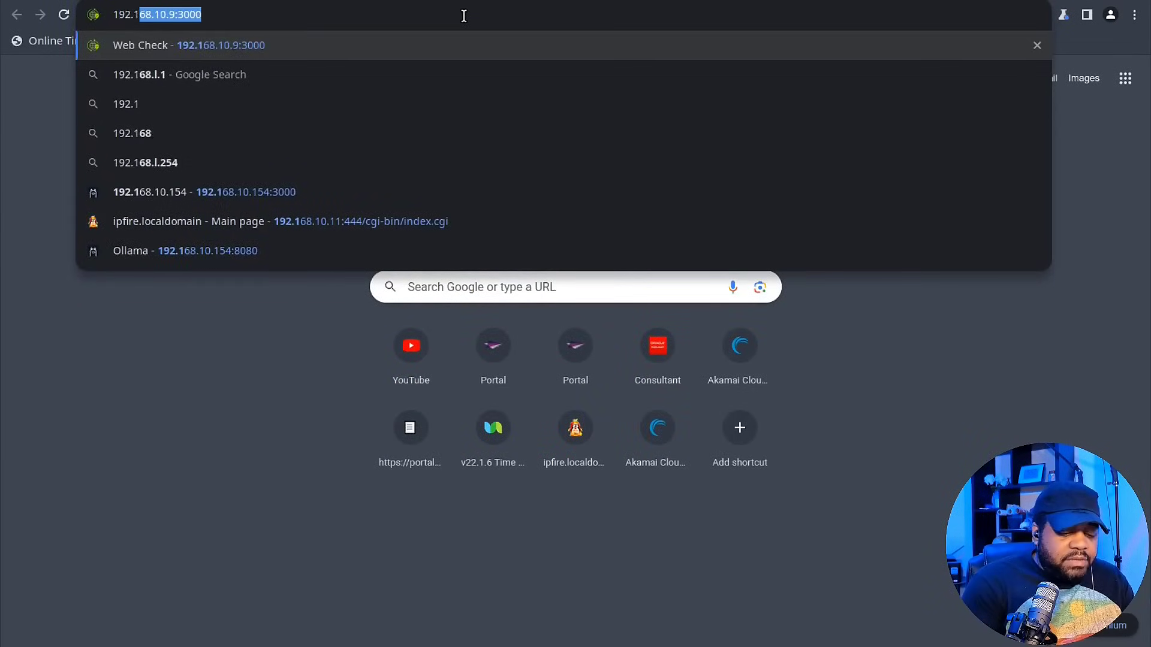
text(68.10.)
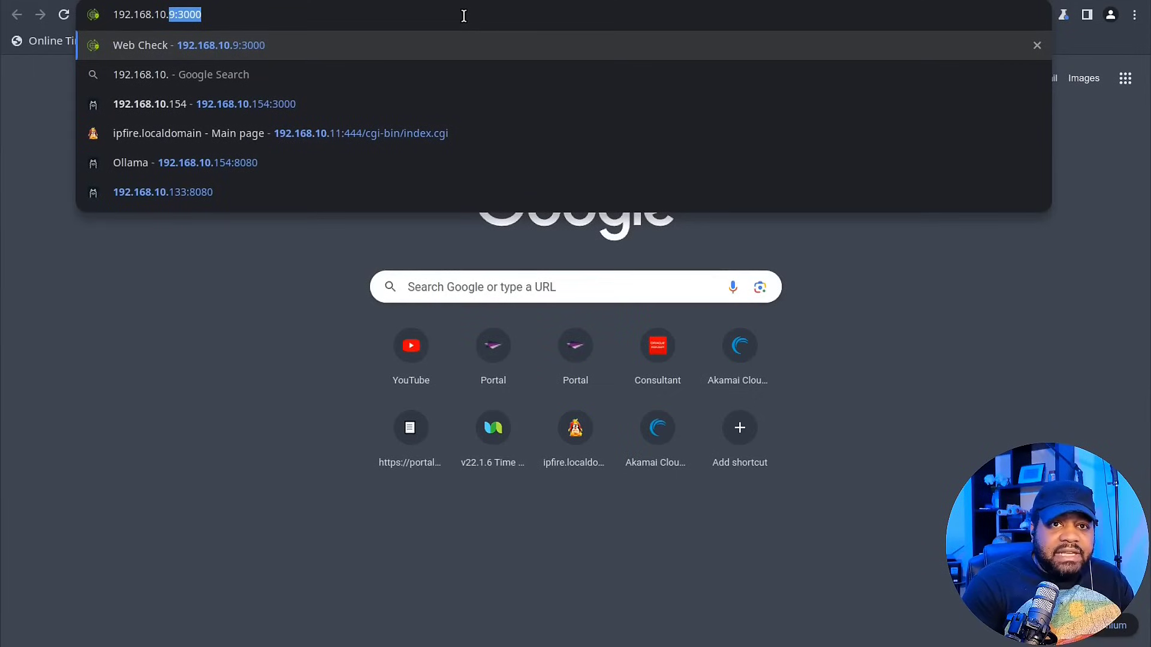
text(235)
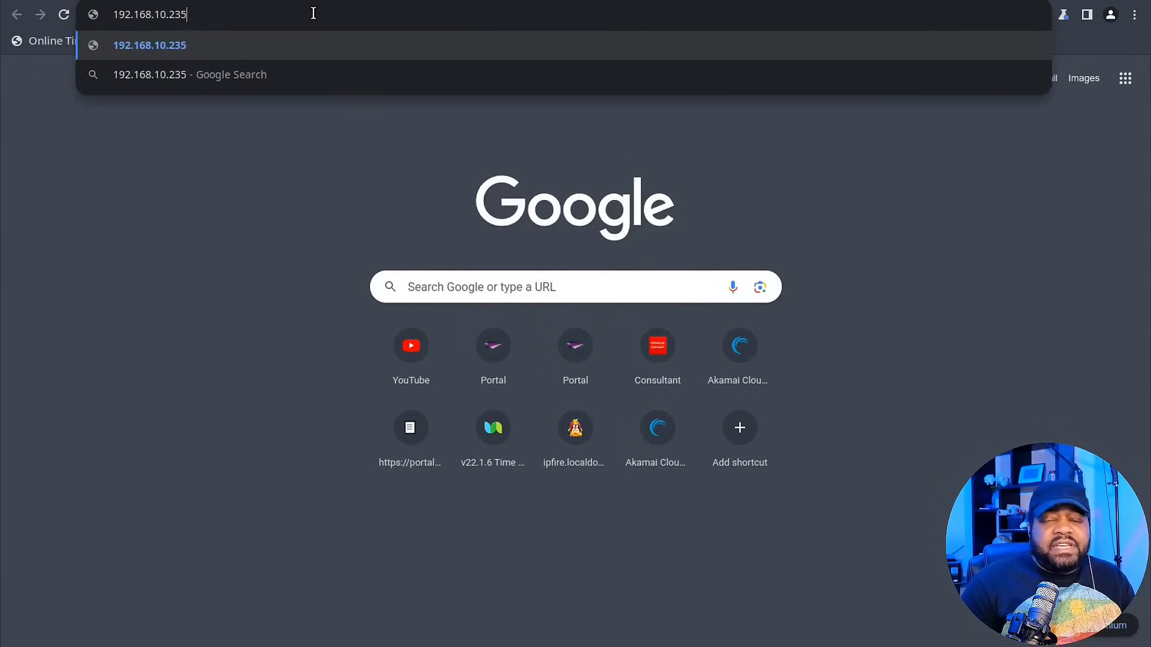
key(Return)
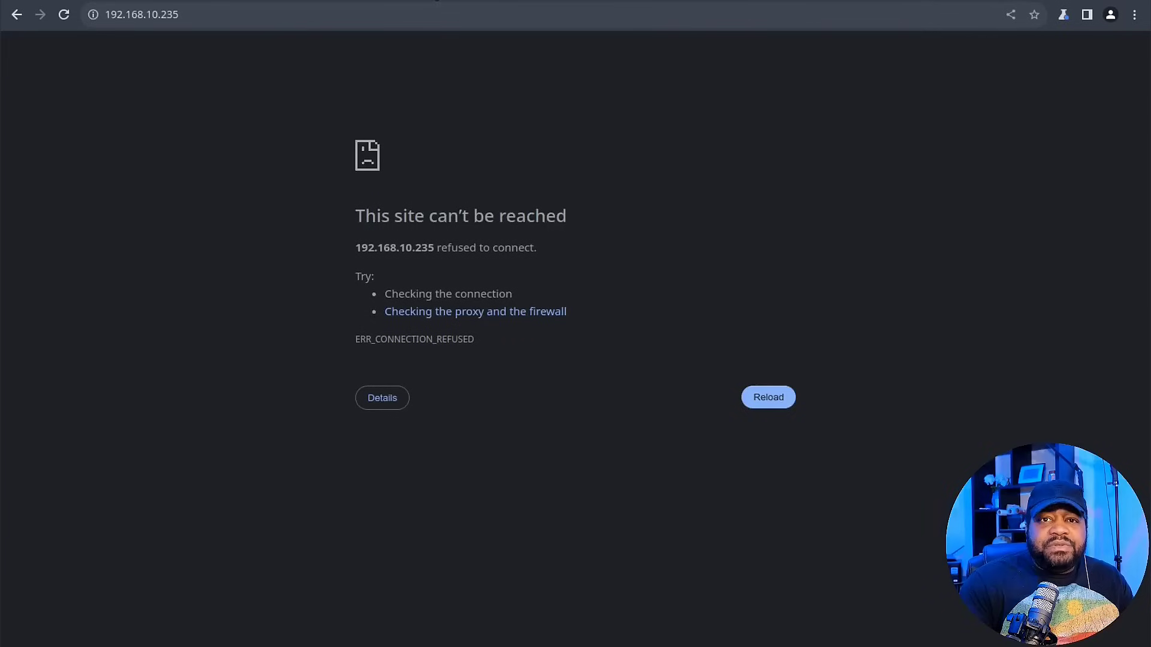
click(106, 24)
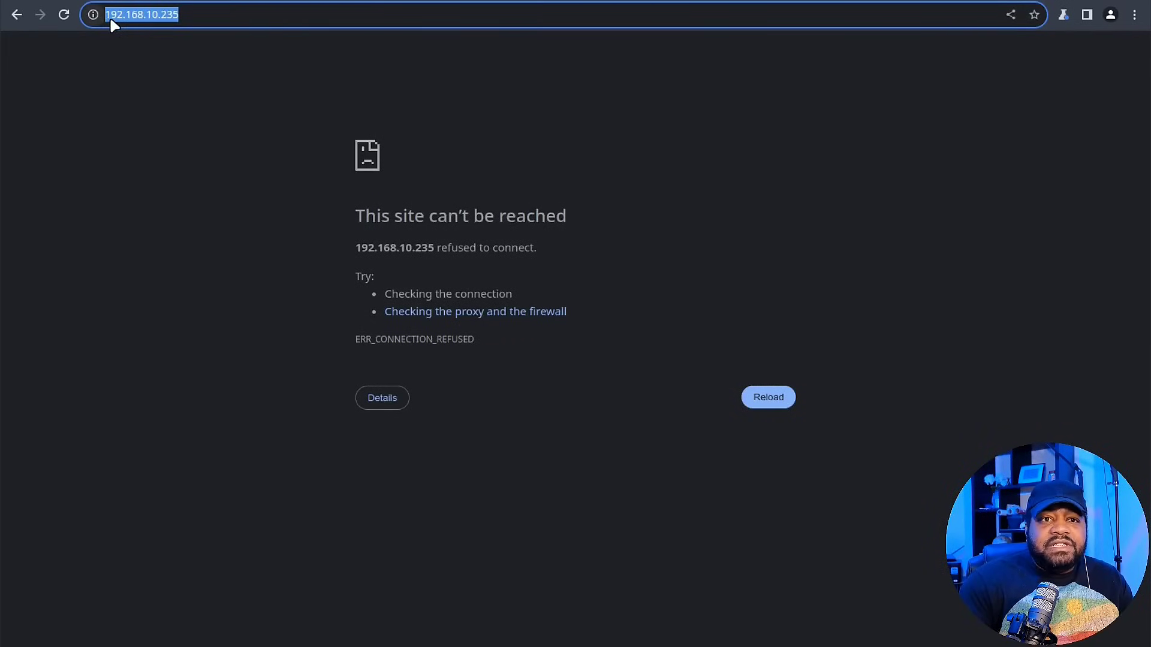
click(106, 15)
key(Return)
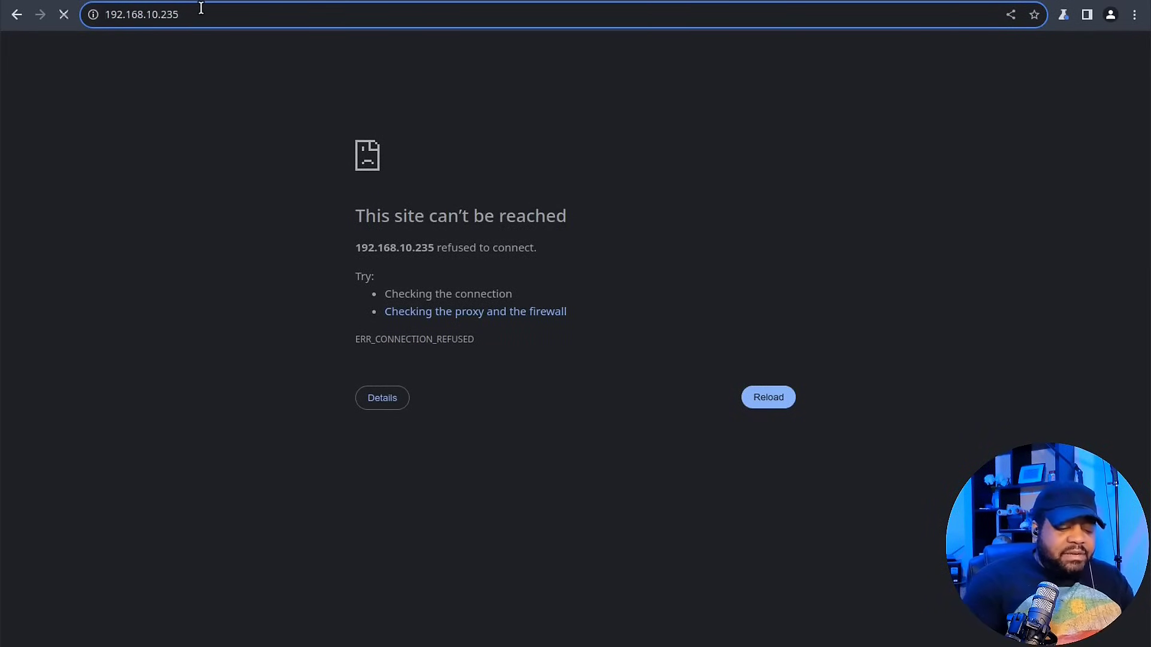
key(Home)
text(https://)
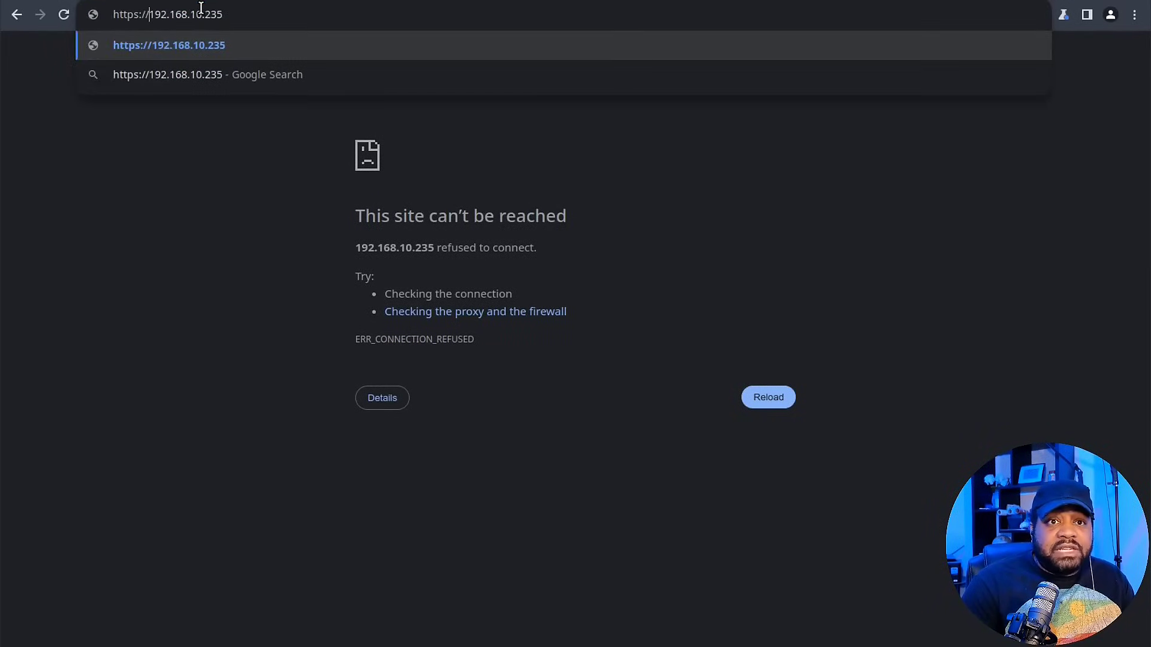
key(Return)
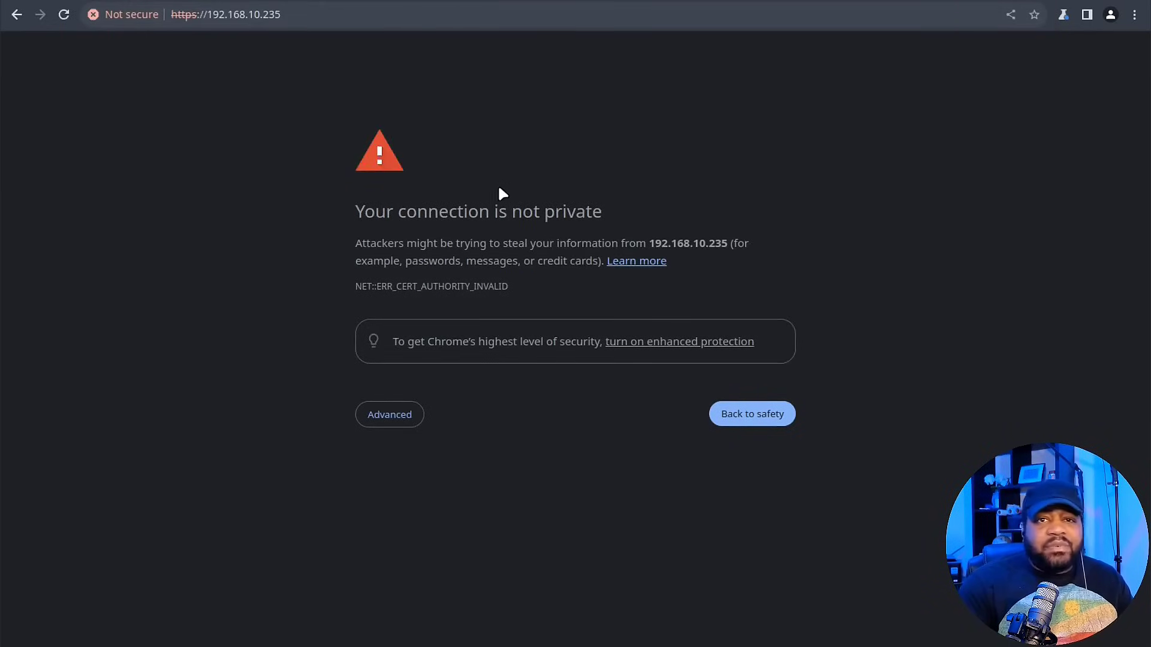
click(391, 418)
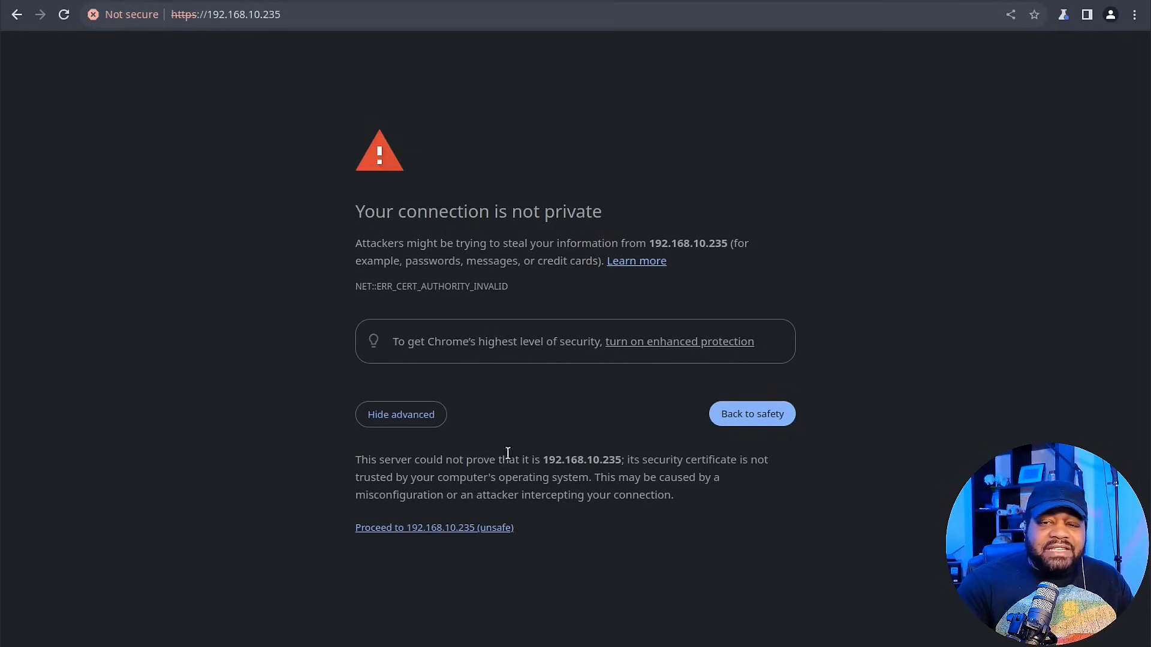
click(434, 531)
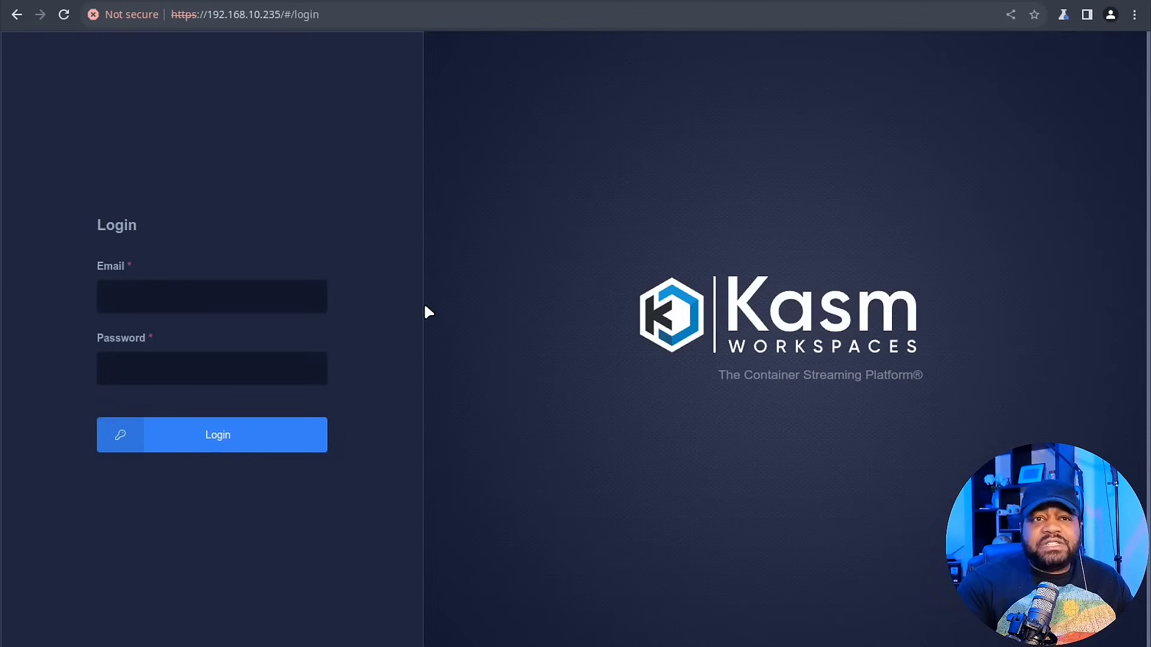
- Paste the admin e-mail and generated password into the login form and sign in
key(Tab)
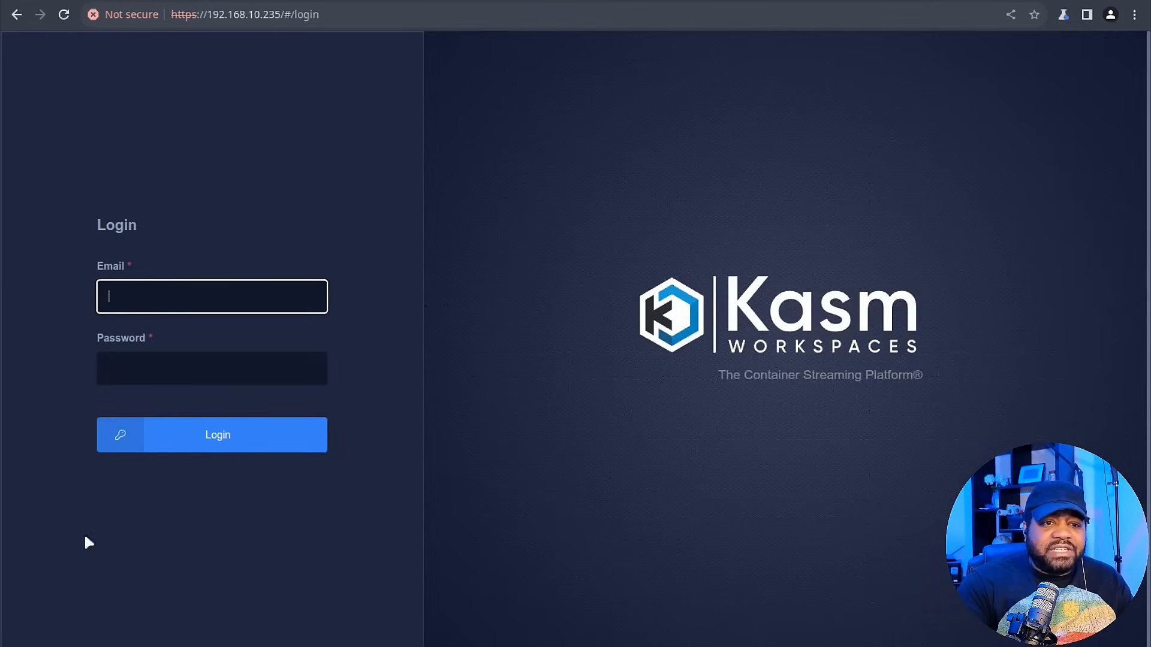
key(Tab)
key(shift+Tab)
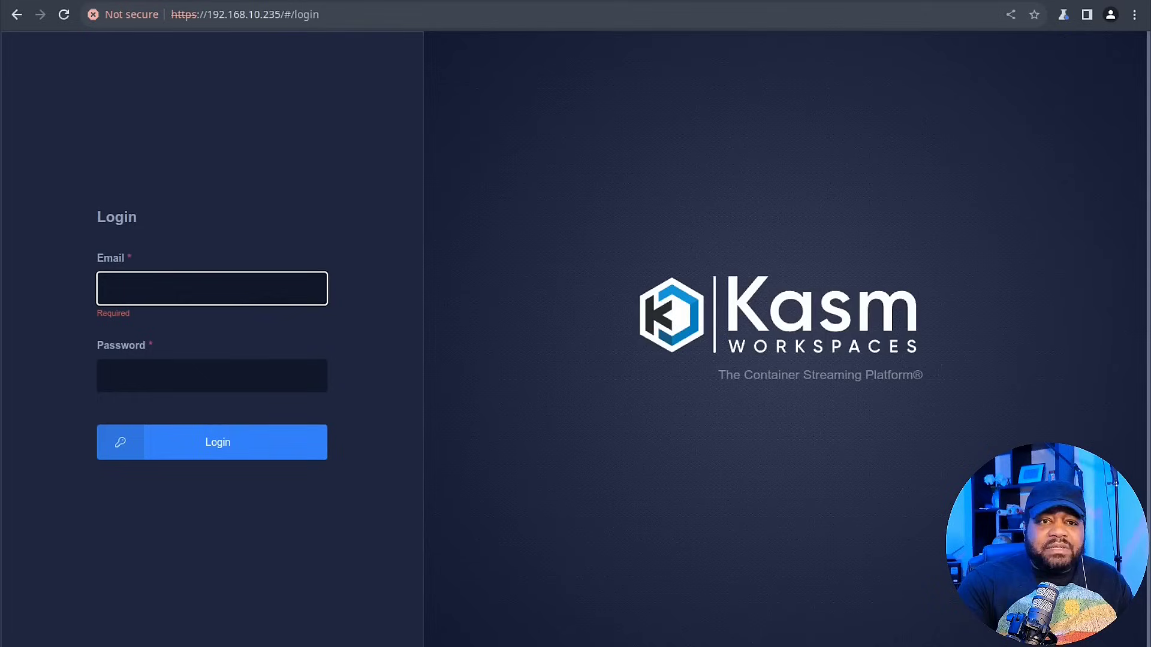
key(ctrl+v)
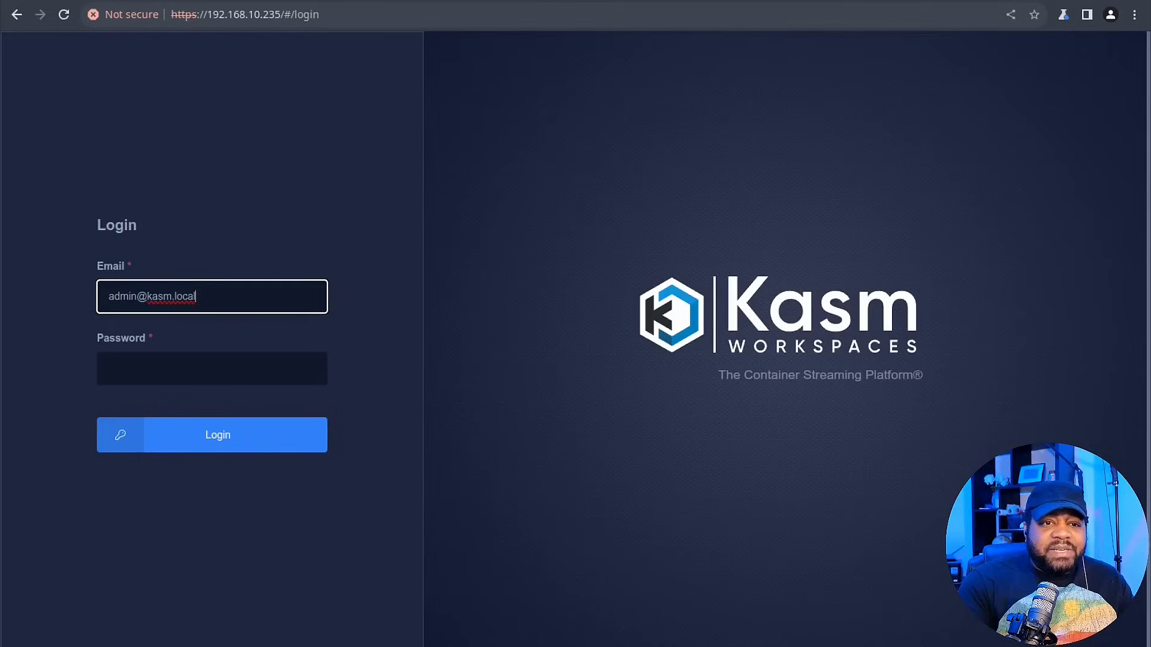
click(95, 382)
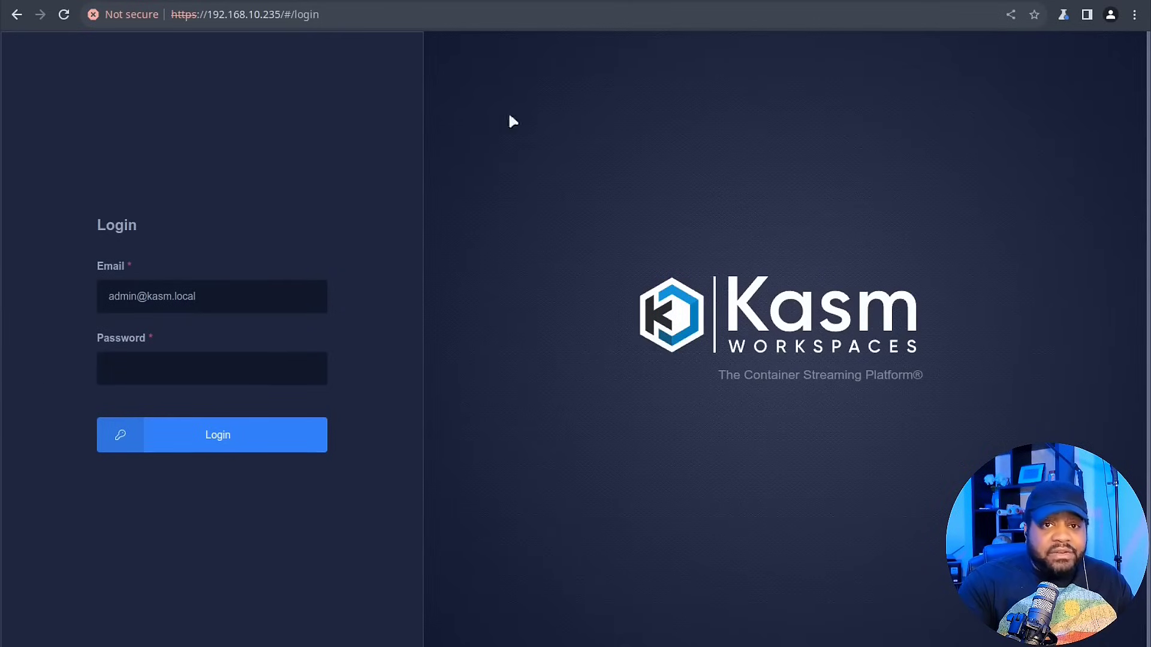
key(Tab)
key(ctrl+v)
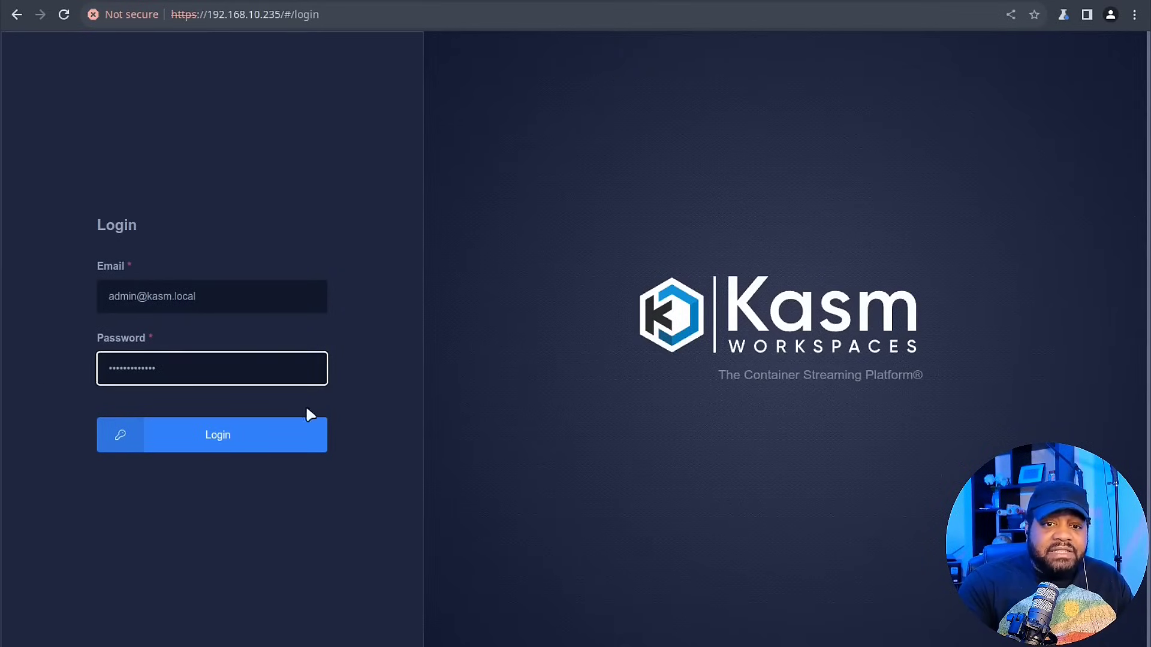
click(216, 434)
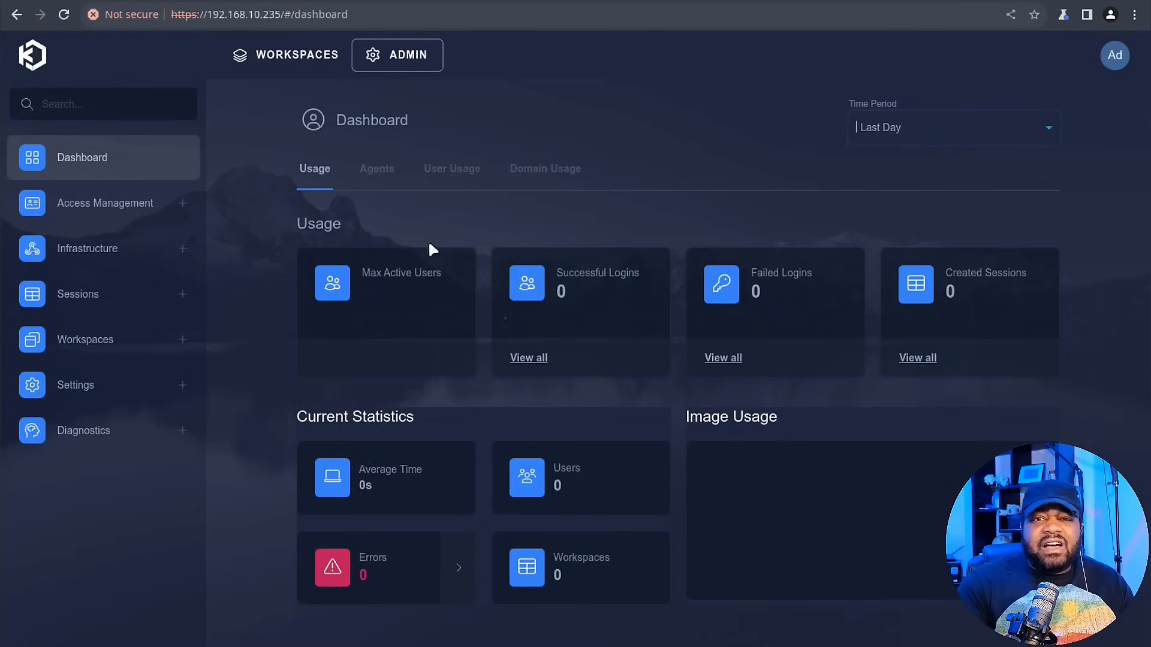
- Browse the dashboard's agent, user and domain usage views and toggle the Access Management, Infrastructure and Sessions sections
click(385, 182)
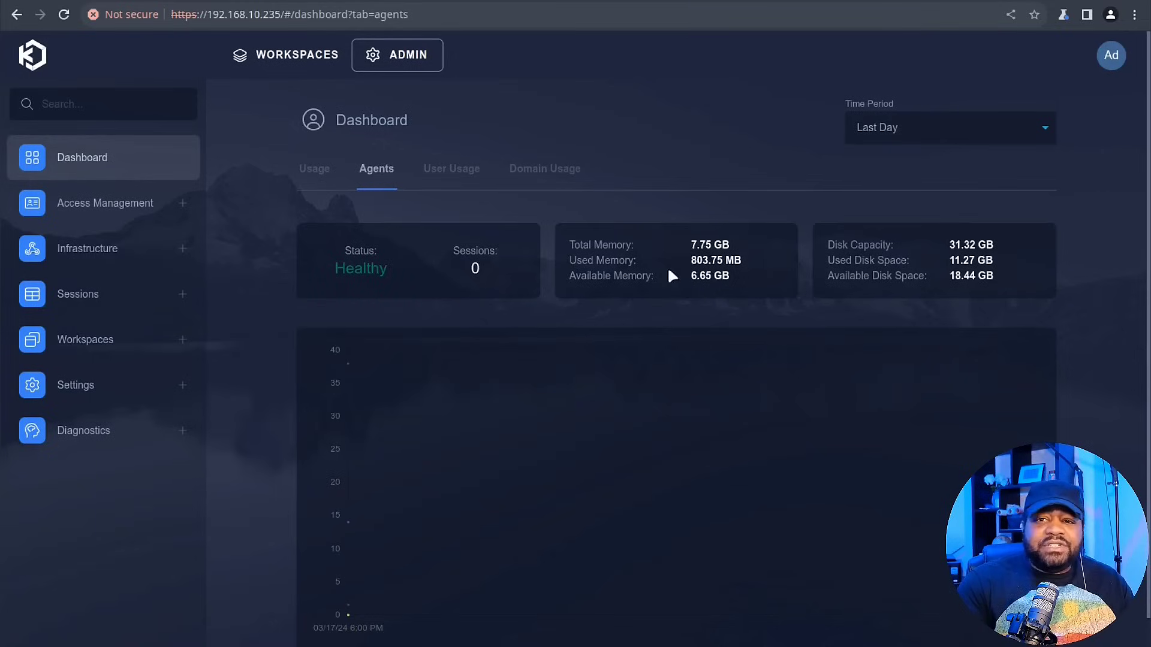
click(451, 168)
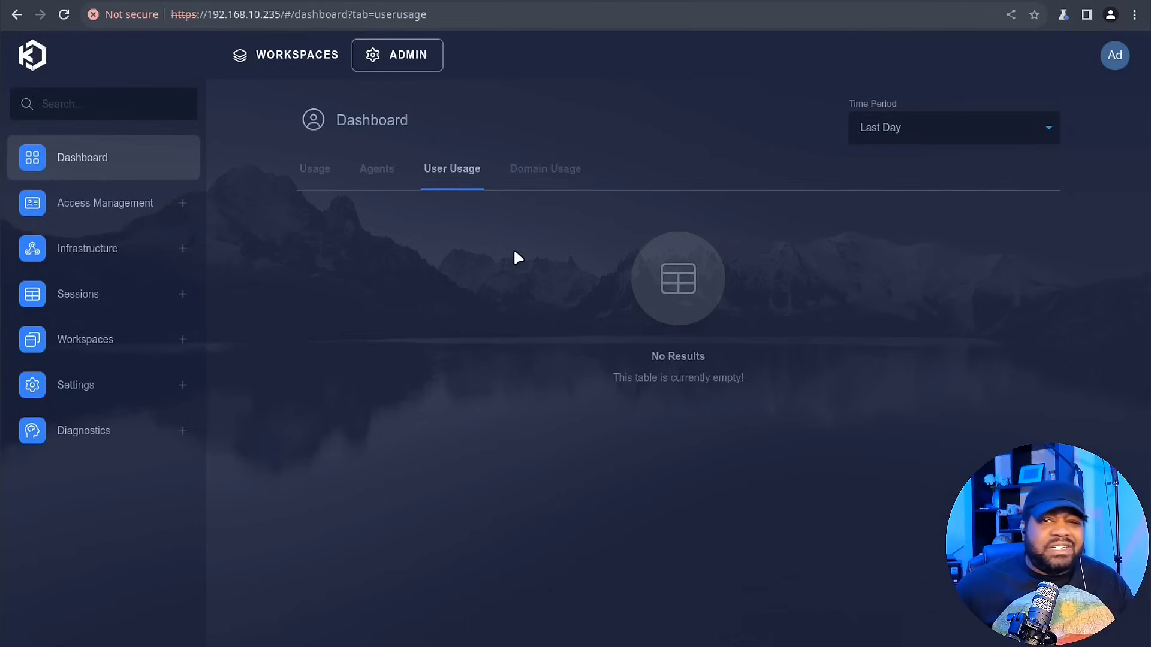
click(552, 172)
click(84, 159)
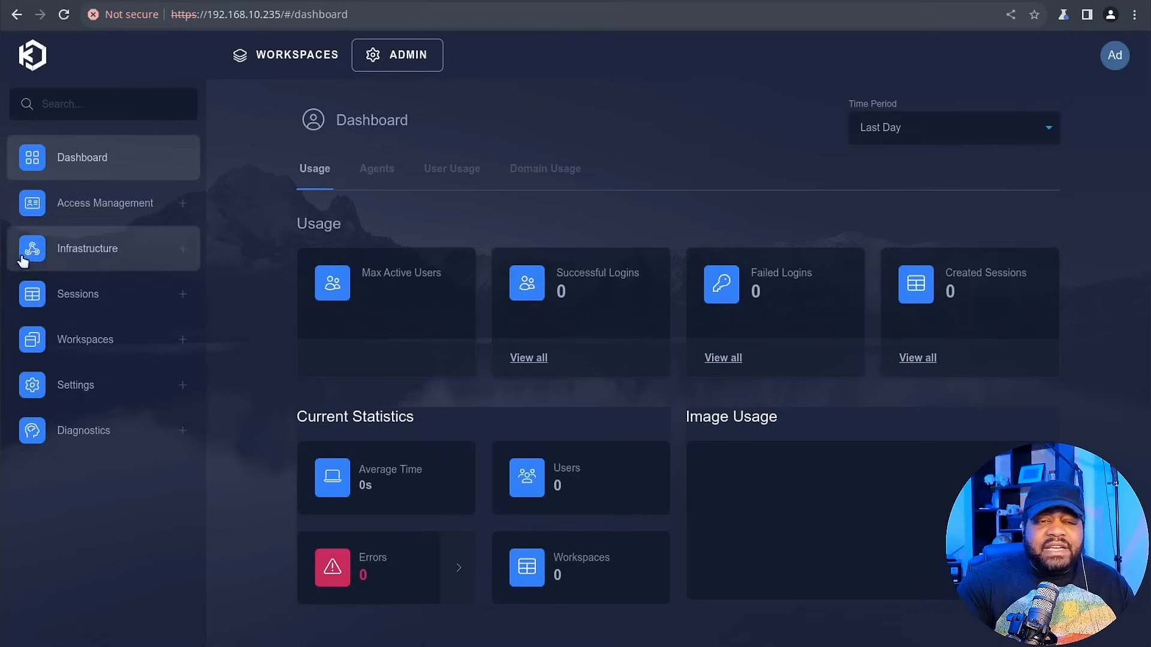
click(111, 213)
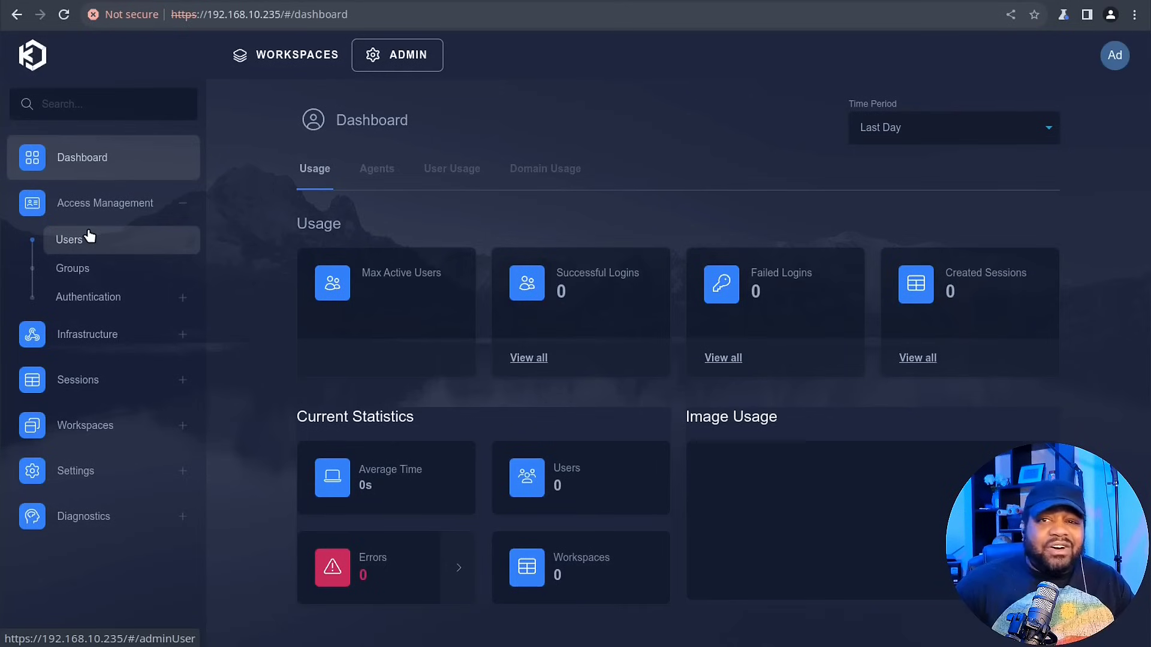
click(84, 337)
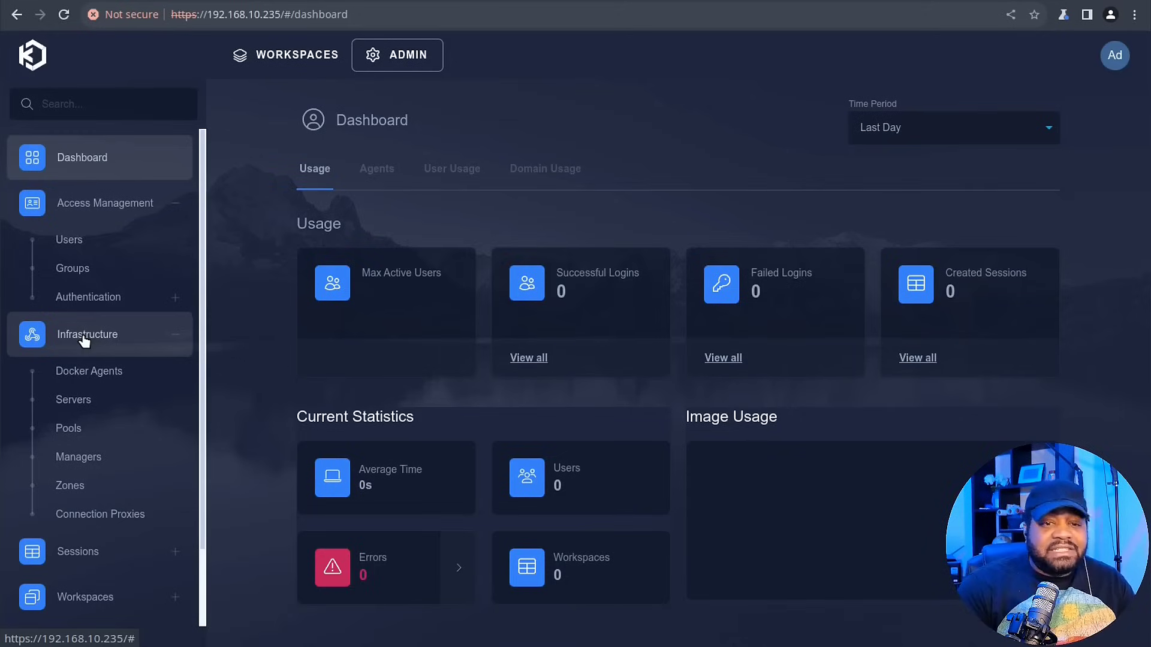
click(176, 204)
click(173, 252)
click(186, 296)
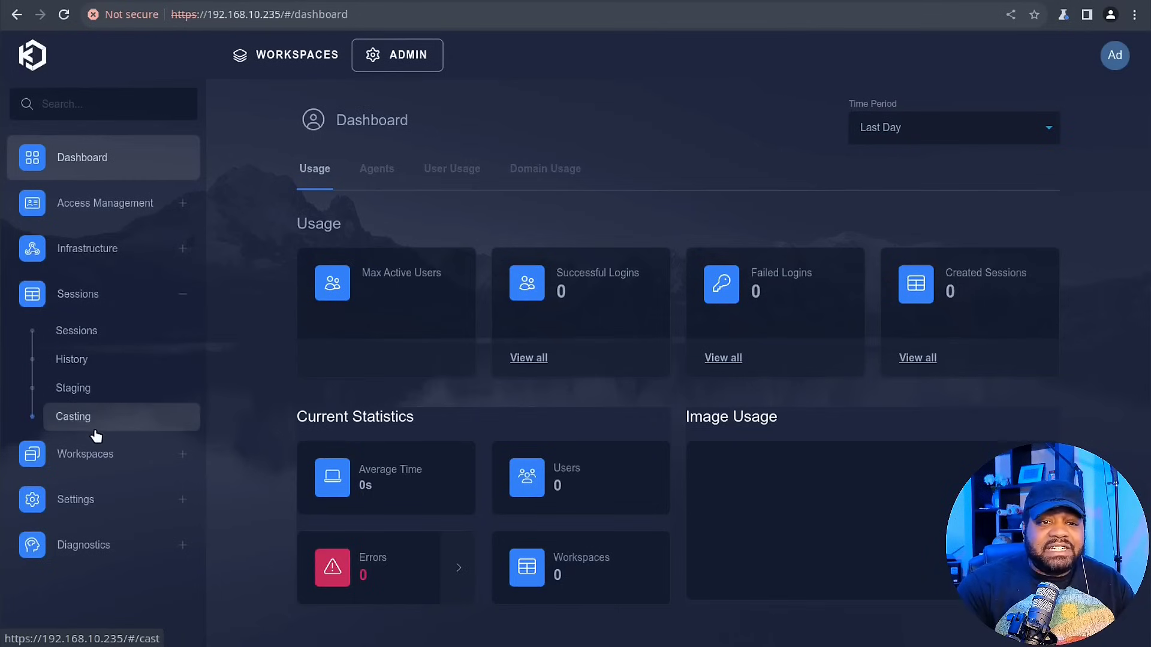
click(179, 296)
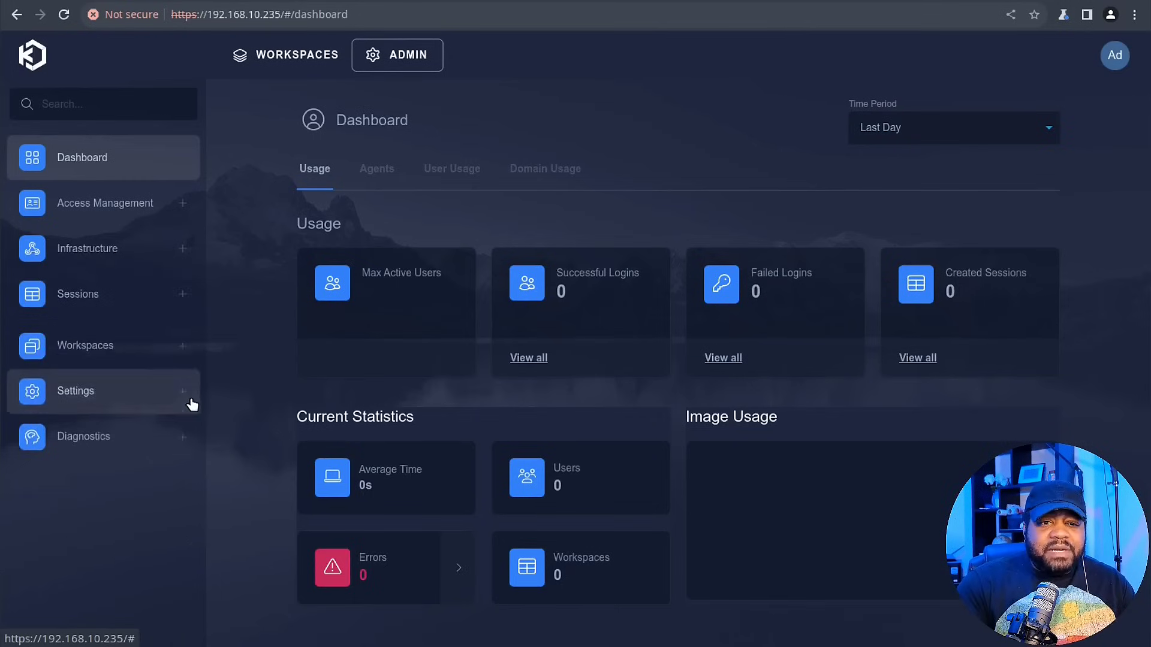
- Toggle the Workspaces, Settings and Diagnostics sidebar sections, then open Workspaces > Registry
click(185, 342)
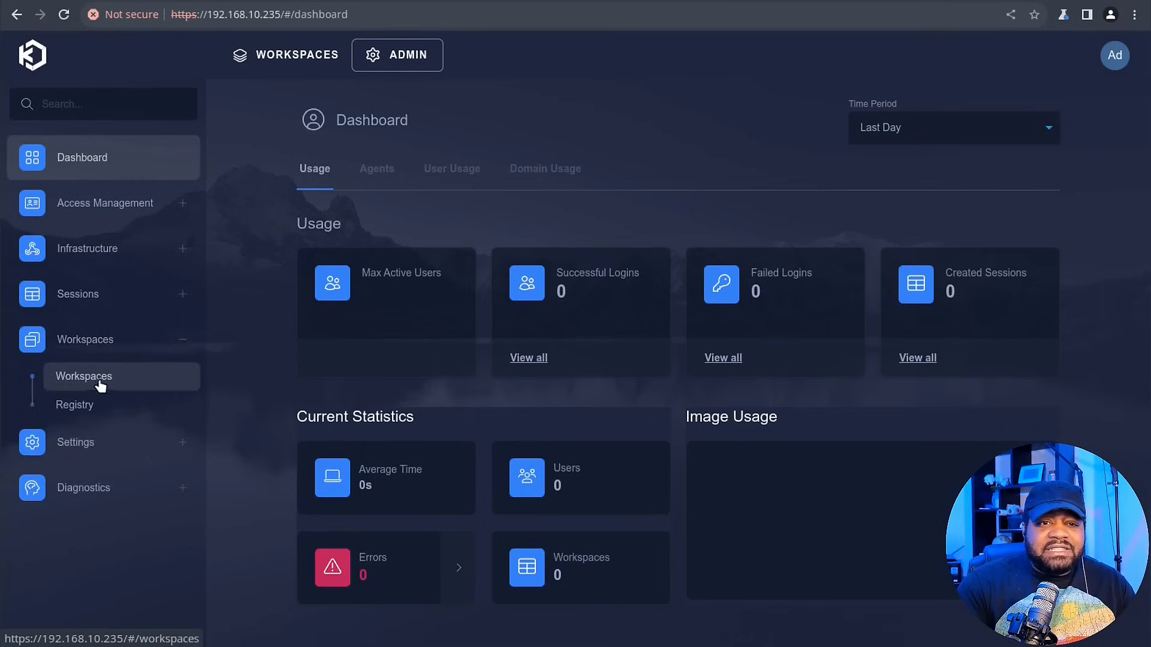
click(181, 340)
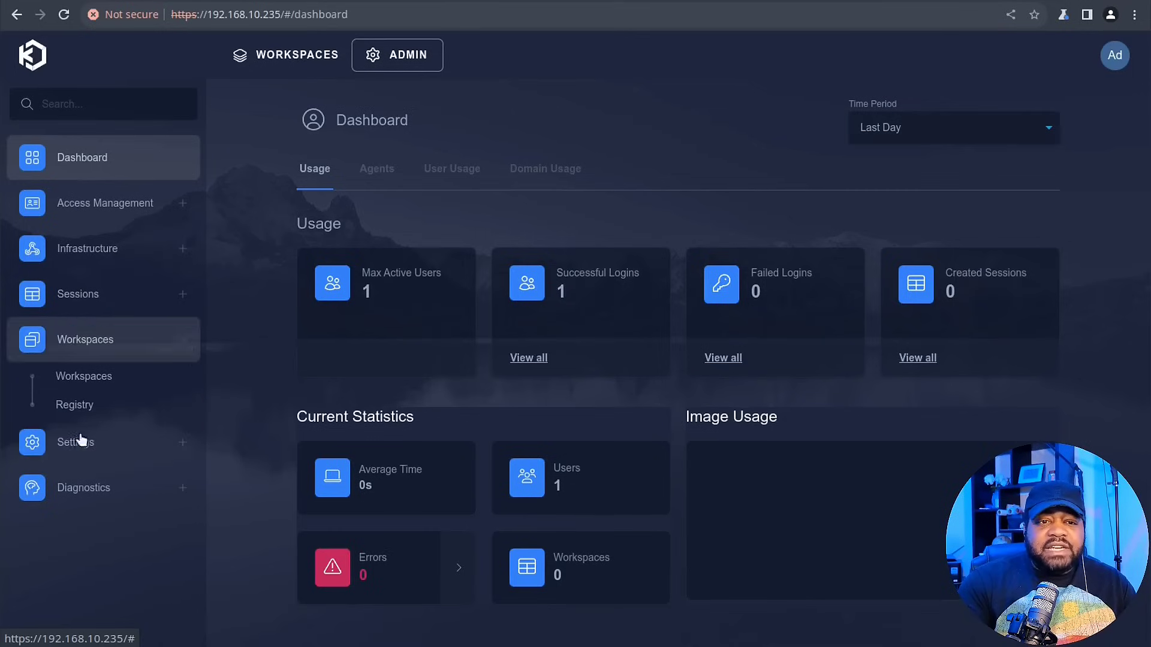
click(183, 389)
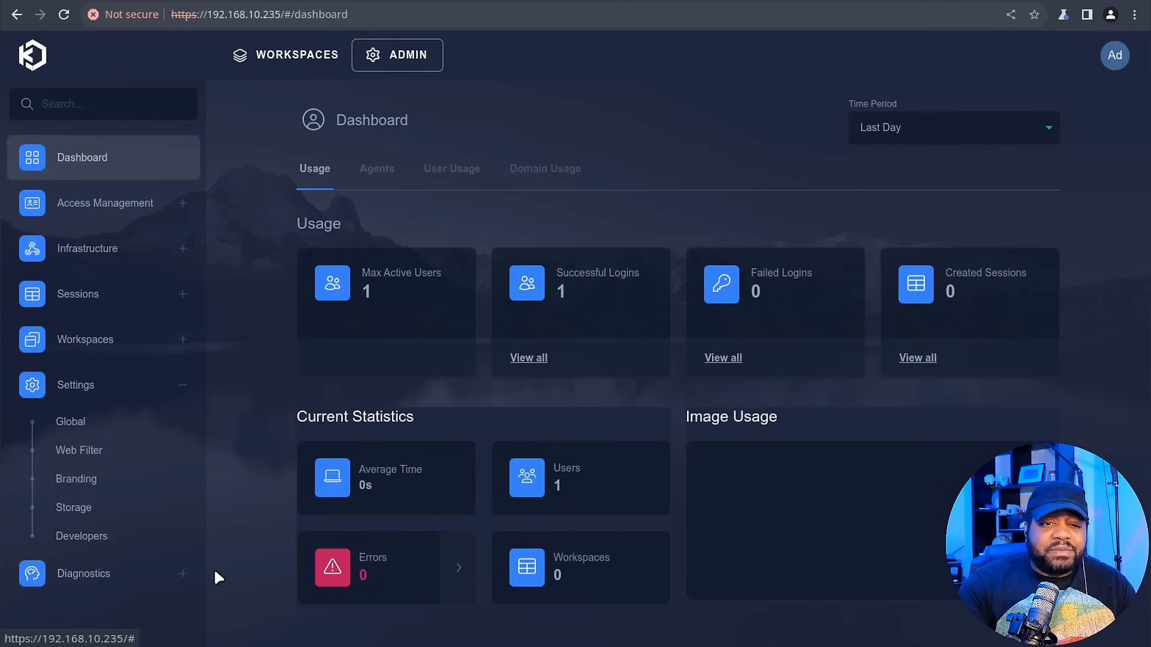
click(183, 576)
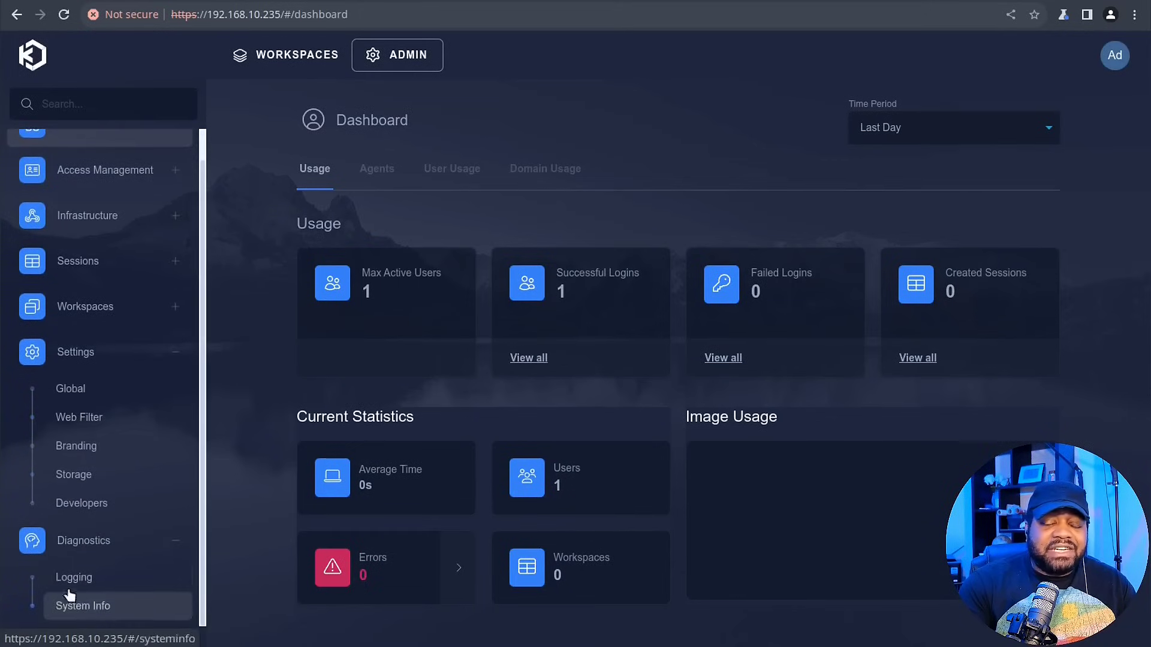
click(175, 542)
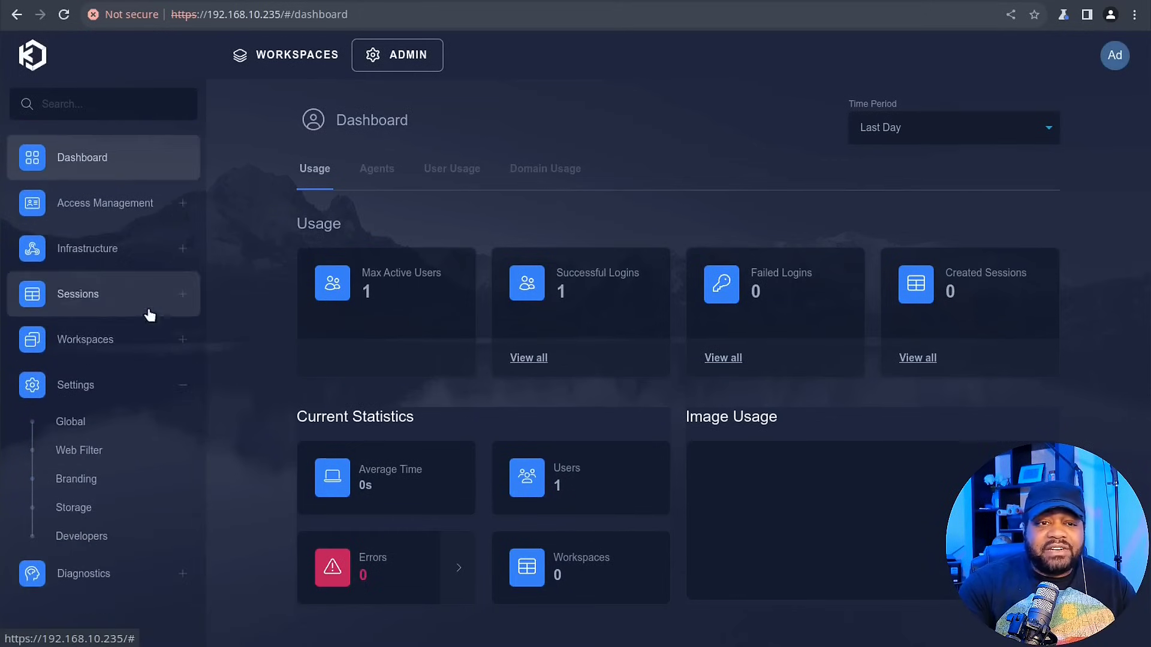
click(187, 394)
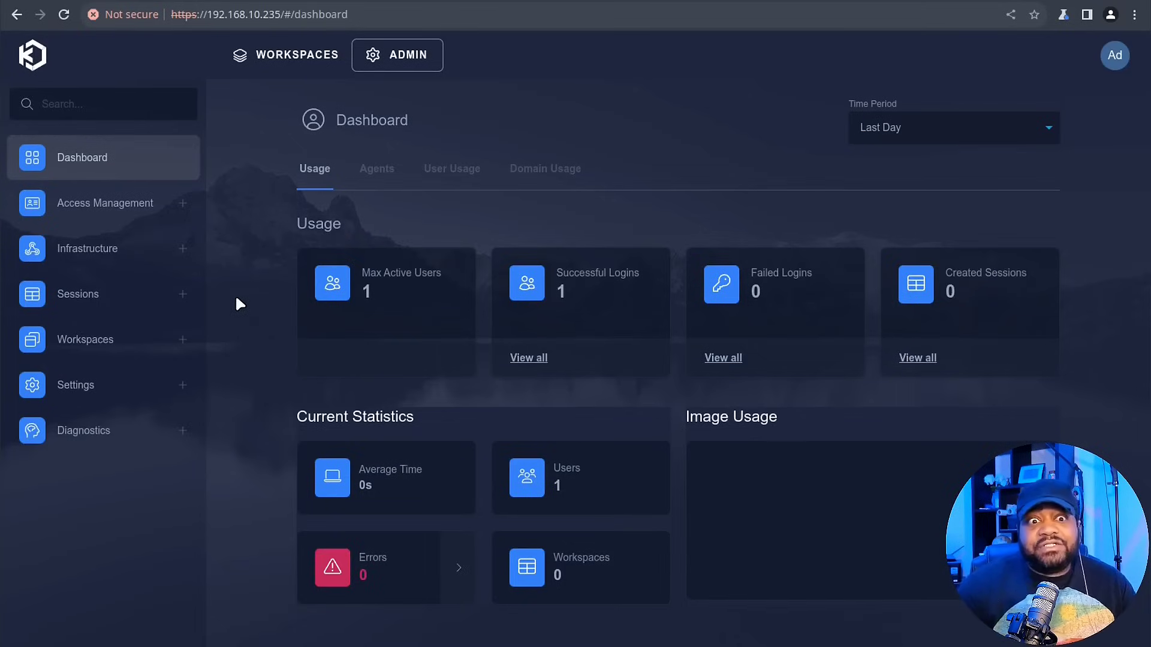
click(183, 341)
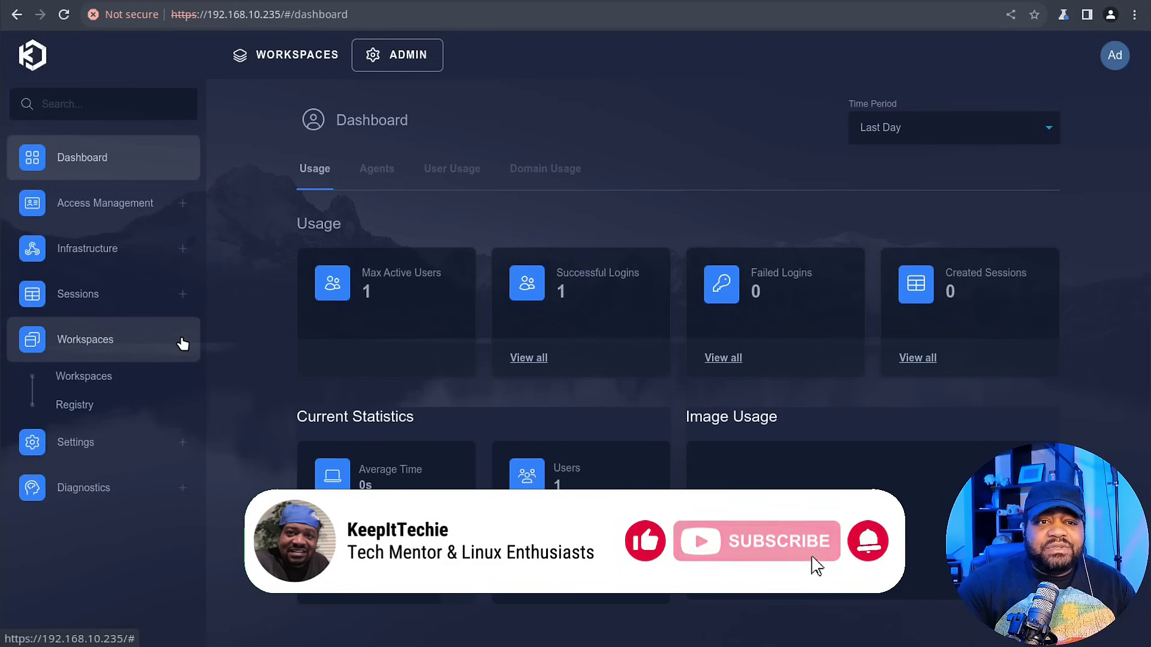
click(80, 405)
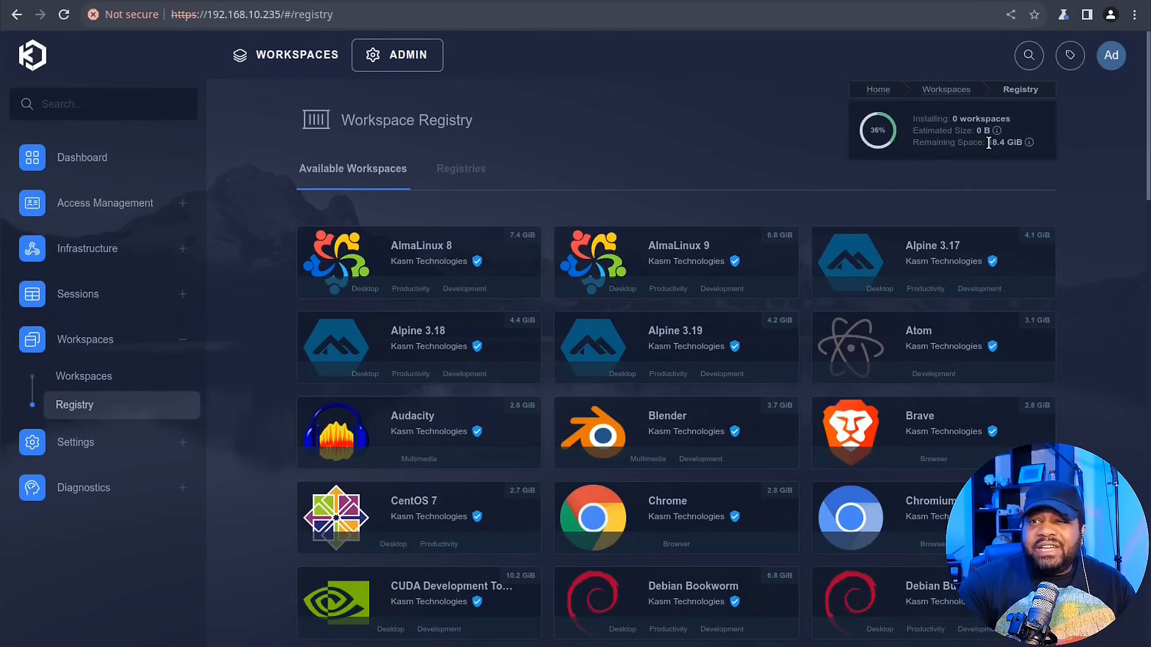
- Note the 18.4 GiB remaining space, then find the Kali Linux card and install it
drag(988, 141, 1020, 139)
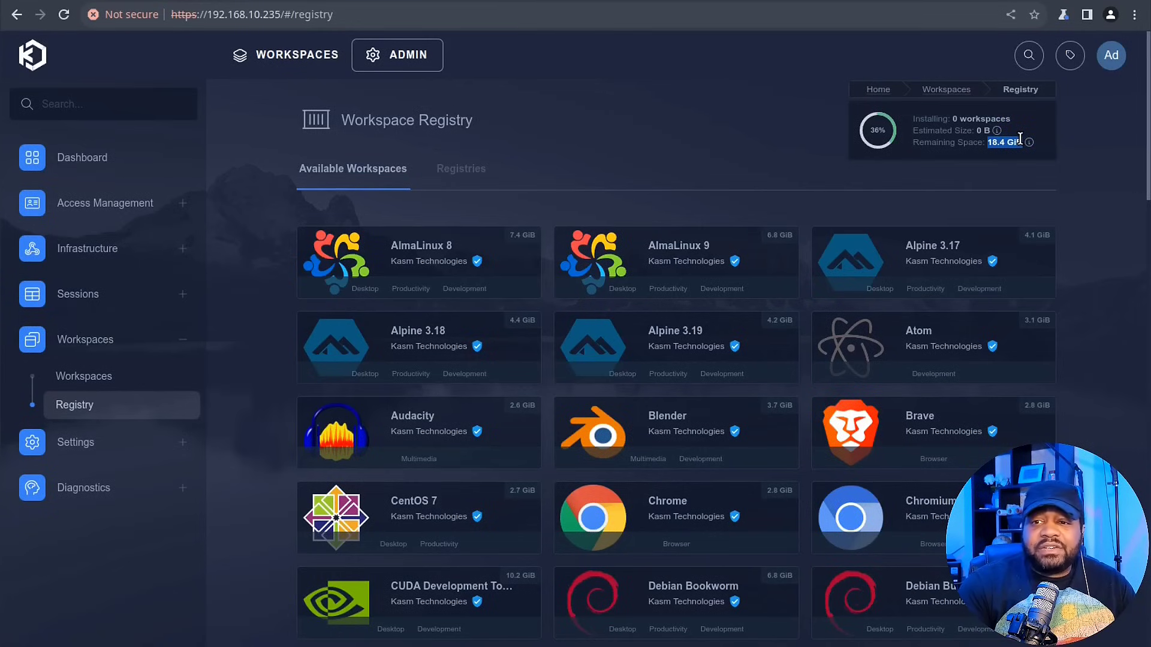
drag(1020, 139, 1023, 141)
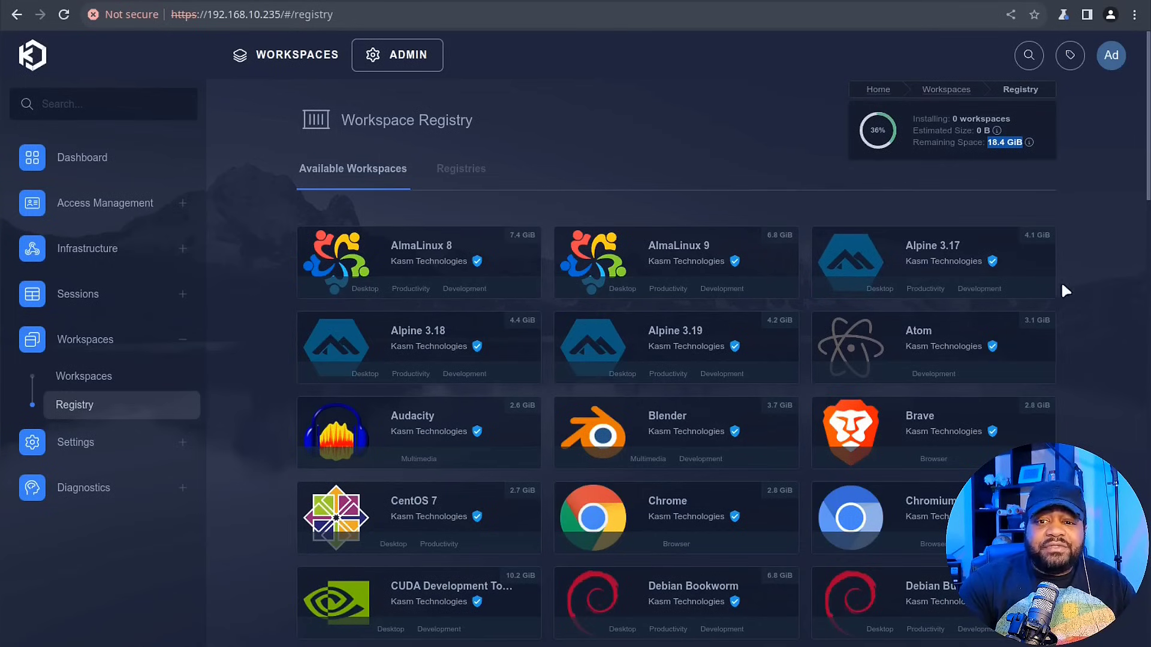
scroll(1081, 312, down, 12)
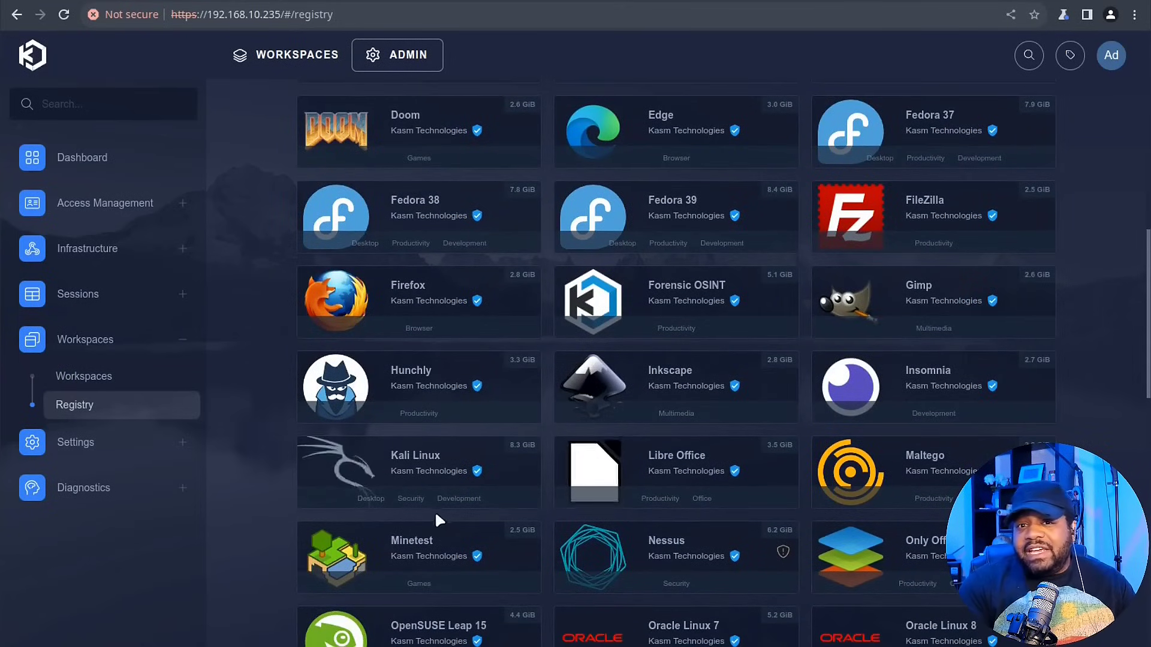
click(421, 460)
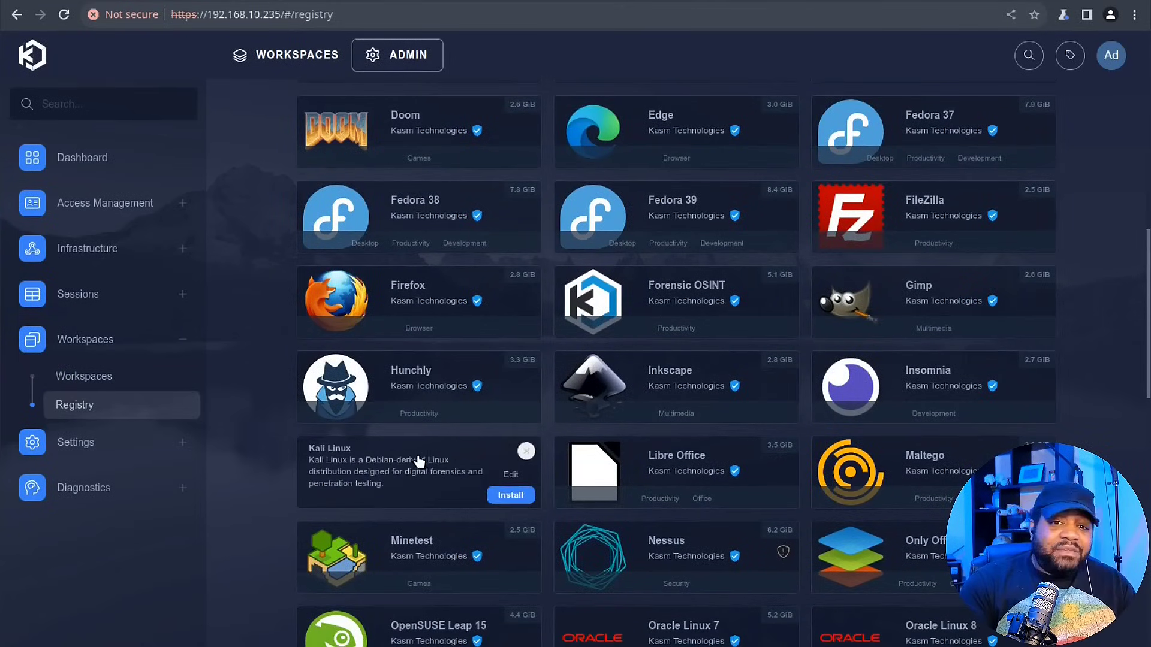
click(513, 498)
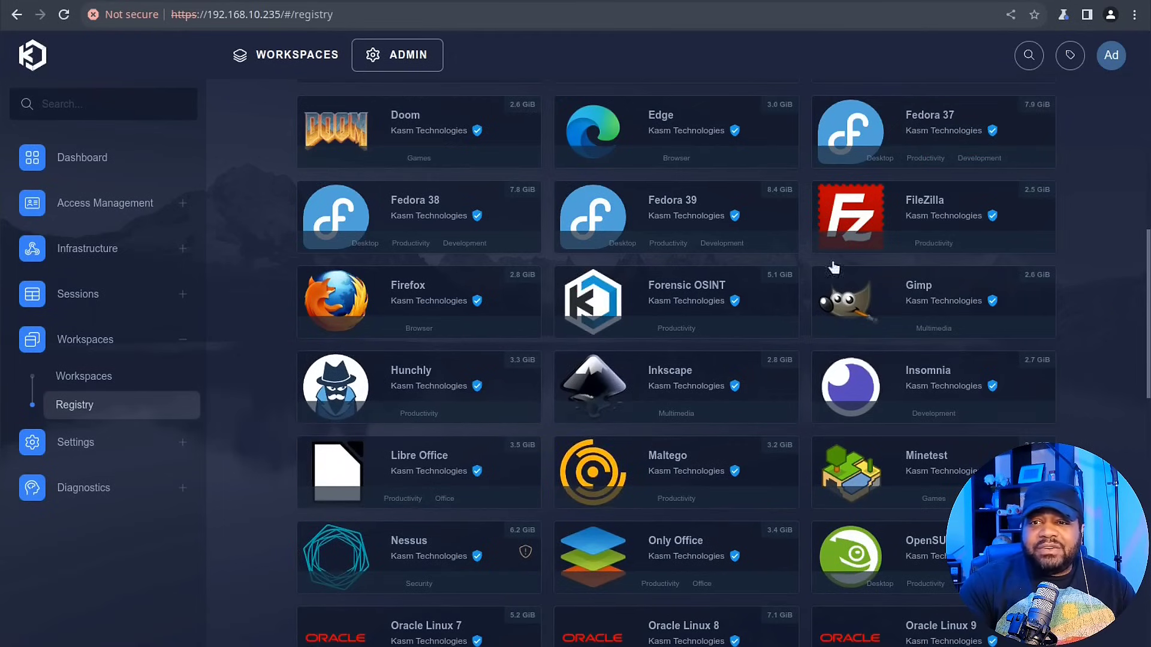
scroll(797, 440, up, 10)
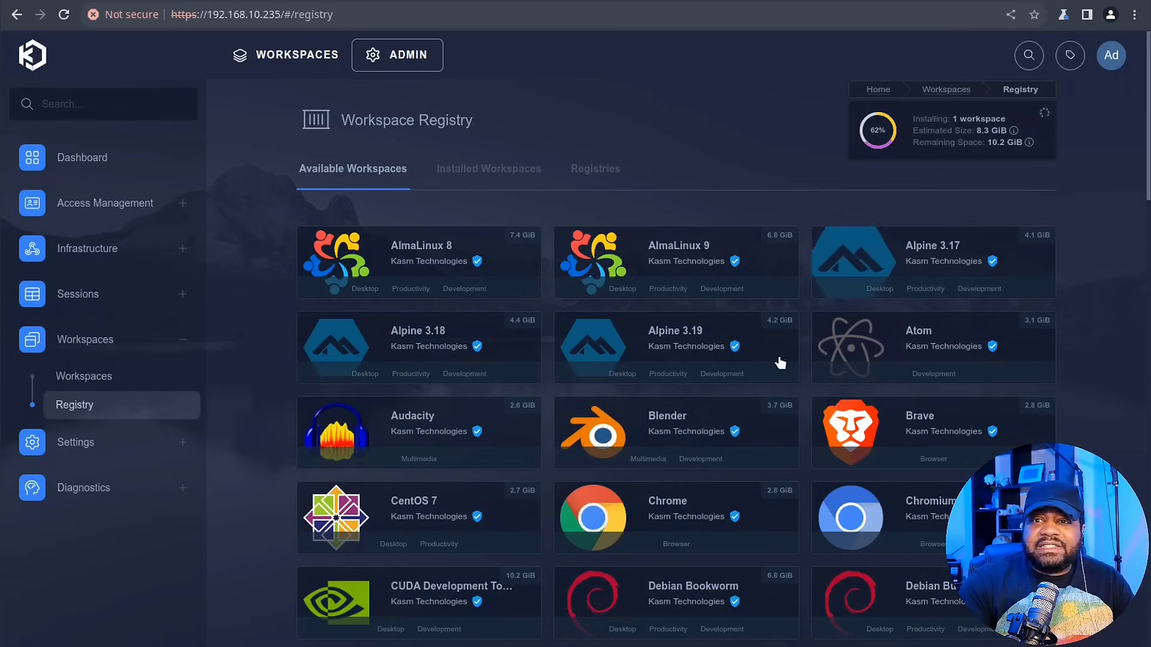
- Scroll through the available workspaces grid and back while the Kali Linux install completes
scroll(689, 498, down, 4)
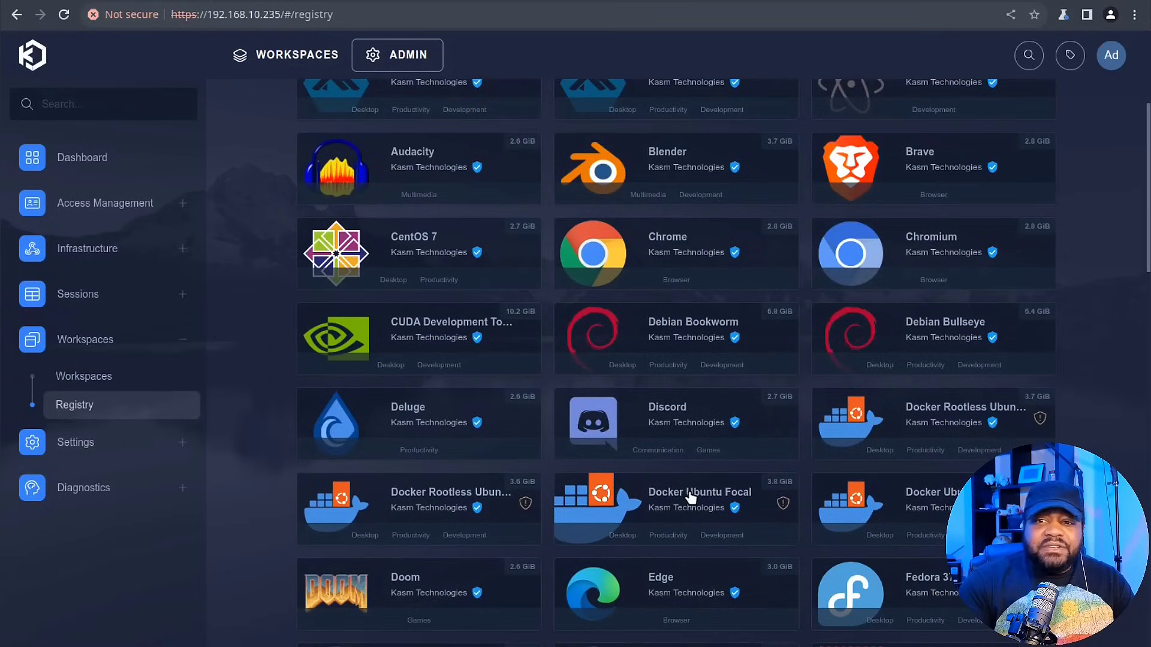
scroll(690, 498, down, 10)
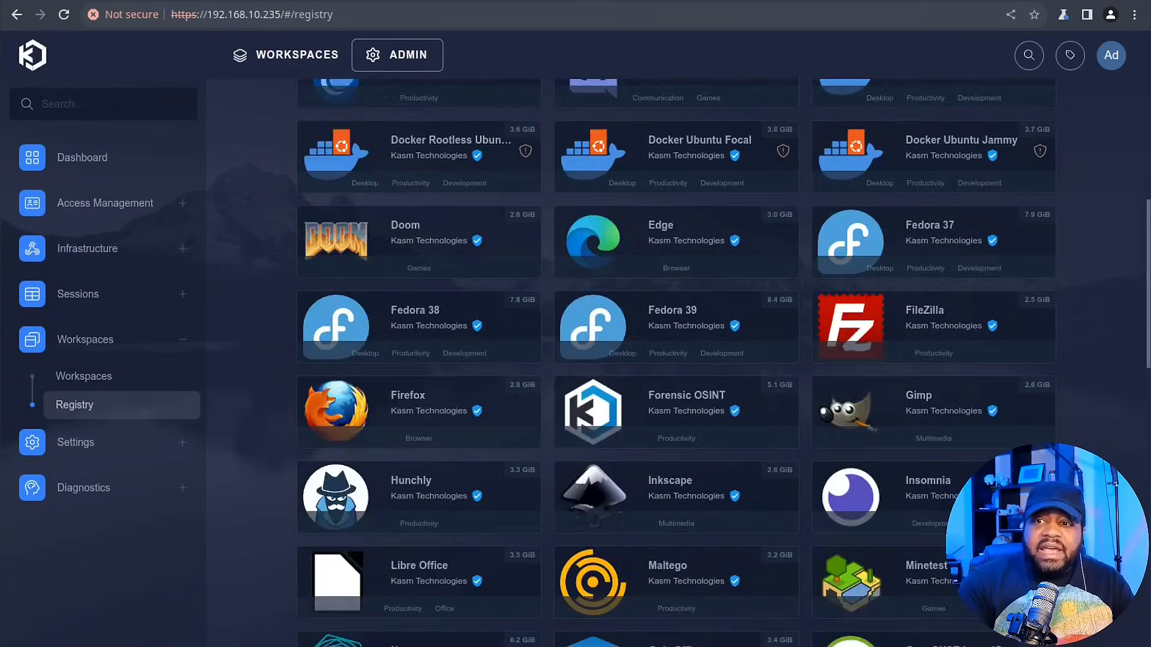
scroll(676, 360, down, 5)
scroll(676, 360, up, 13)
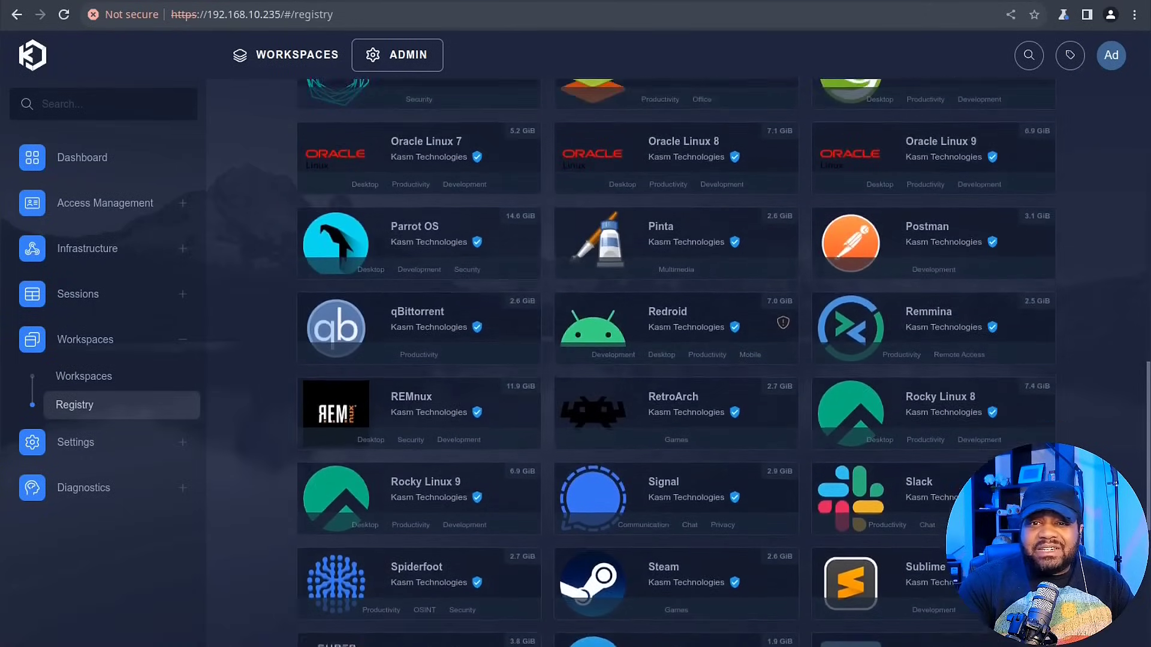
scroll(676, 359, up, 8)
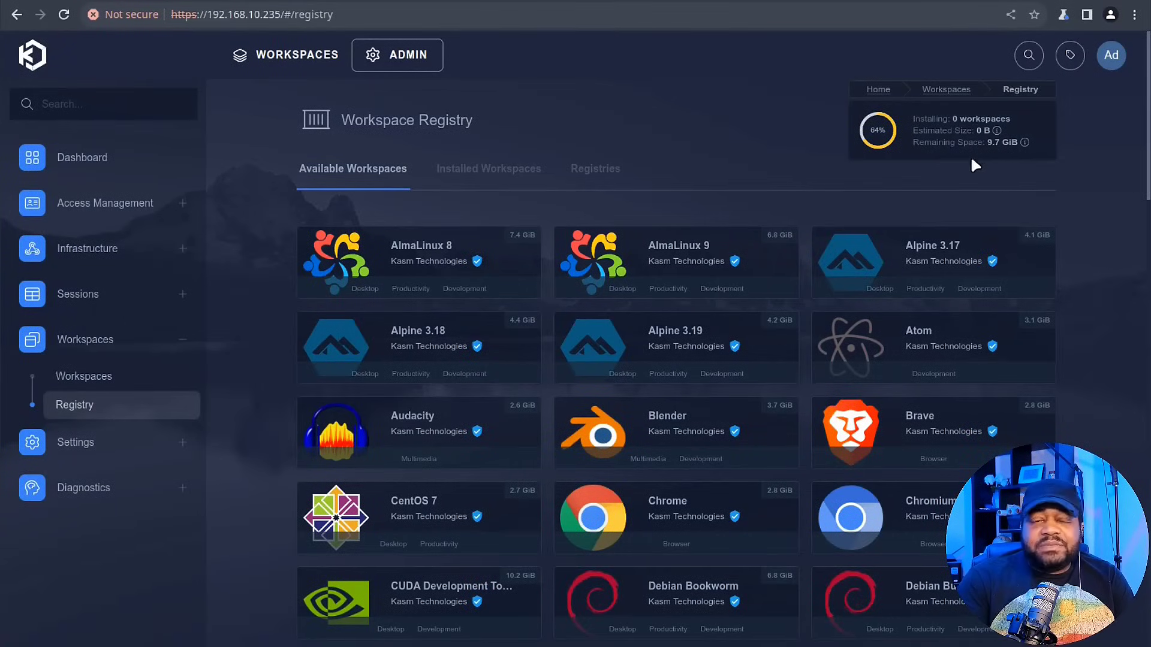
- Check the Installed Workspaces and Registries views to confirm only Kali Linux is installed
click(476, 174)
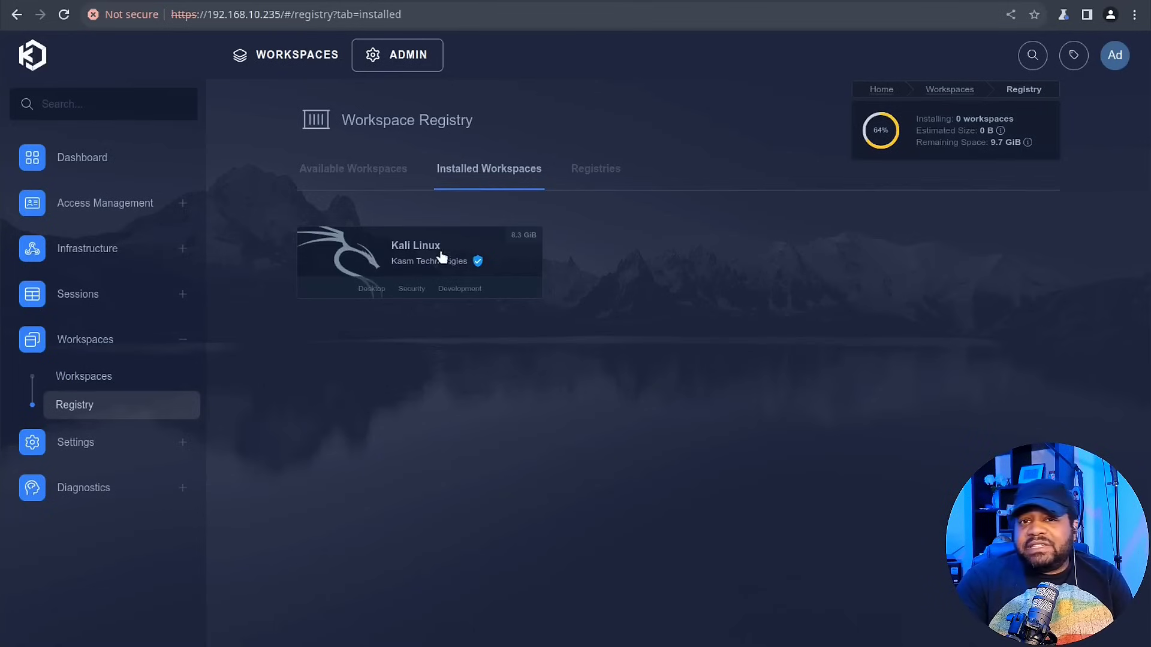
click(596, 174)
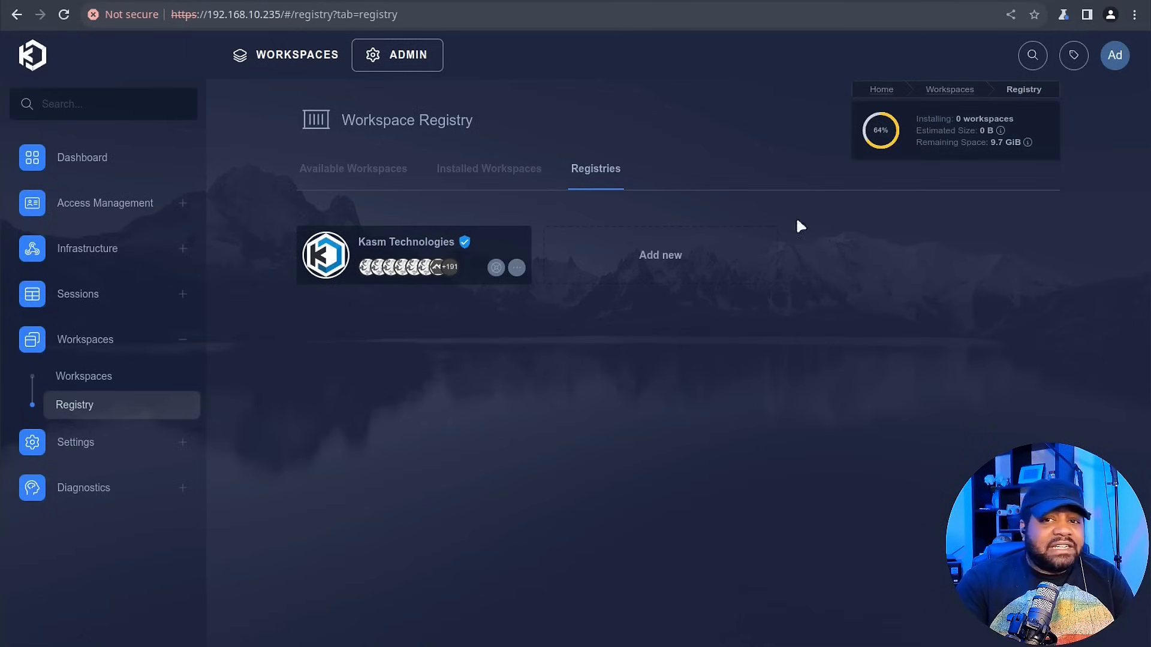
click(492, 173)
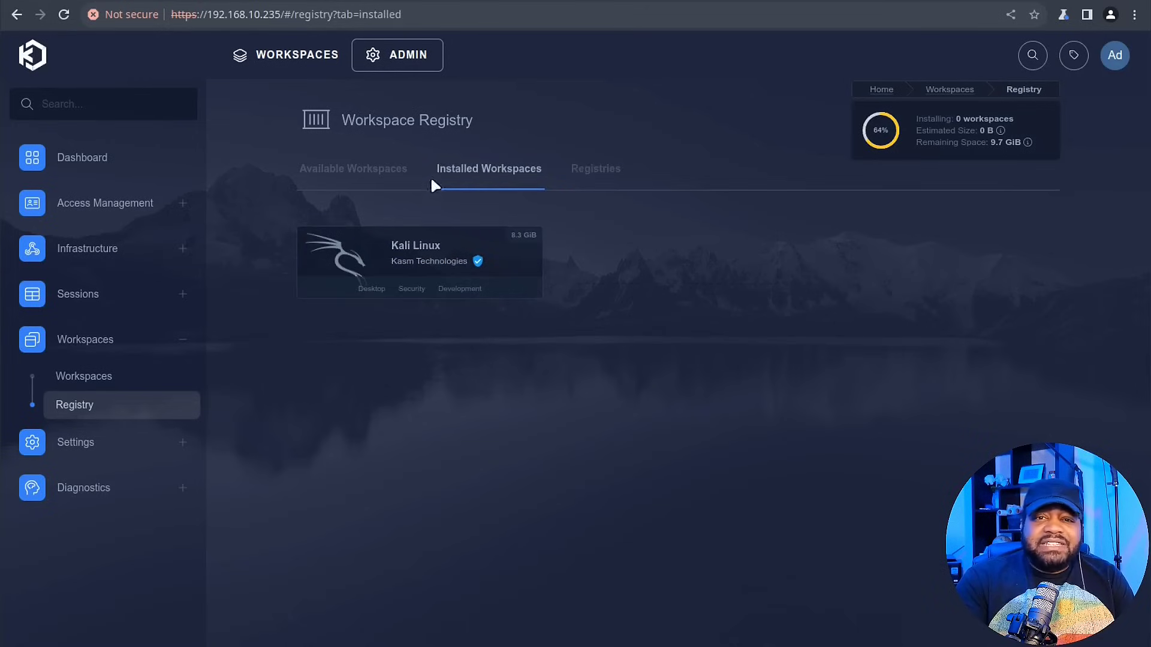
click(370, 186)
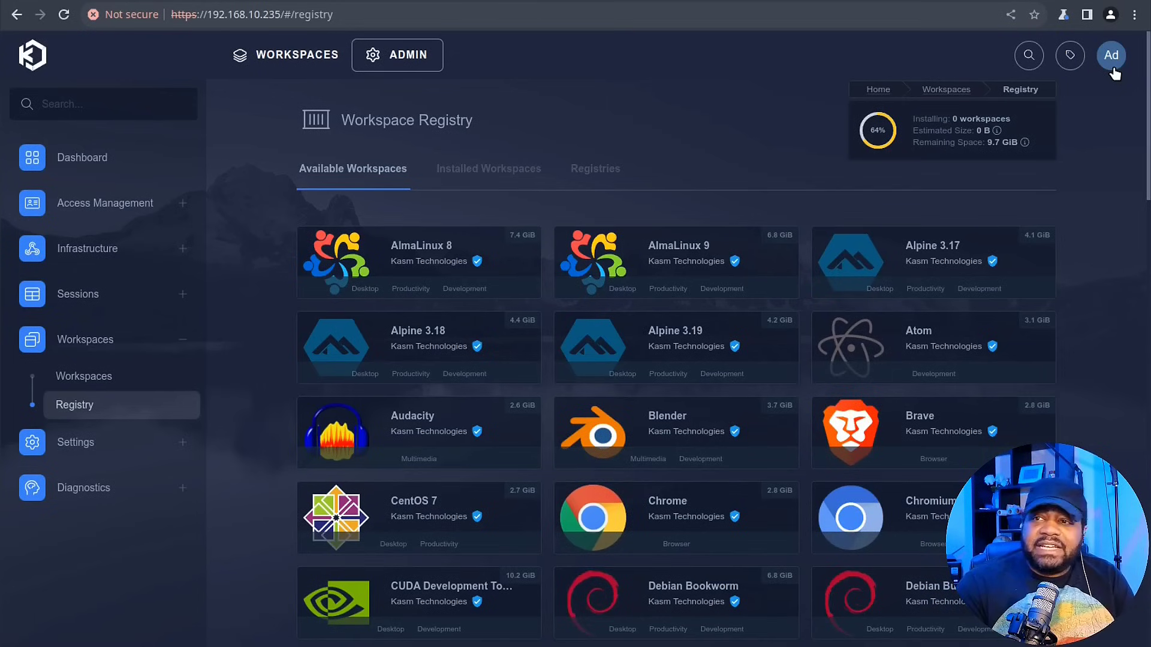
- Toggle the Access Management sidebar section and open the admin account's profile panel
click(91, 205)
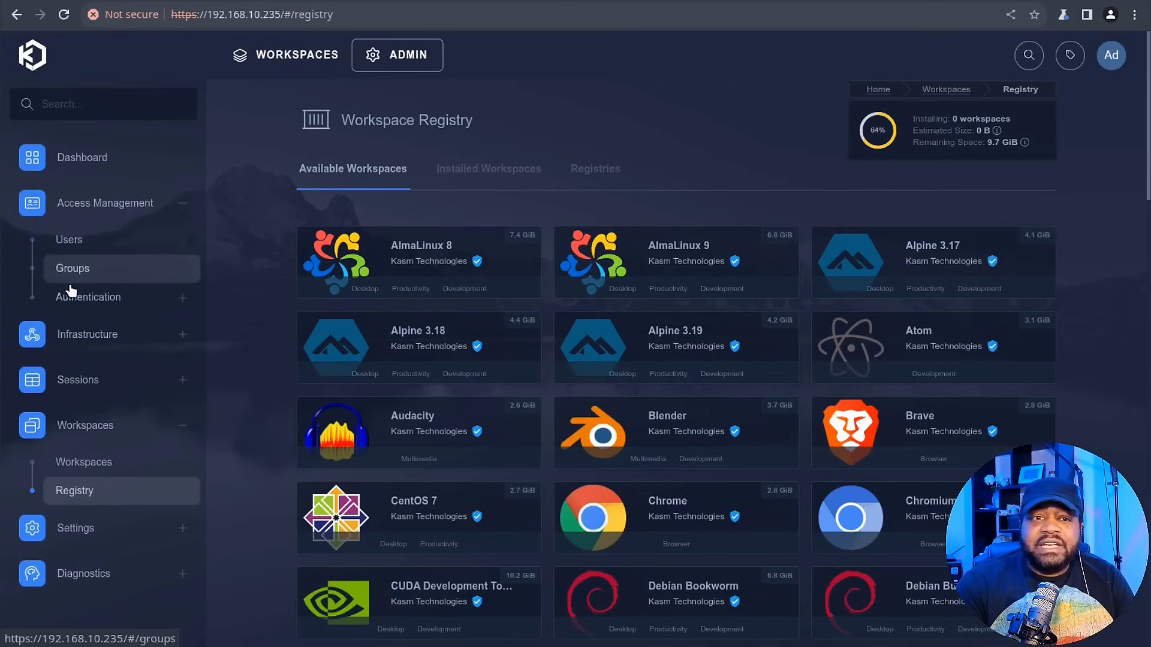
click(105, 201)
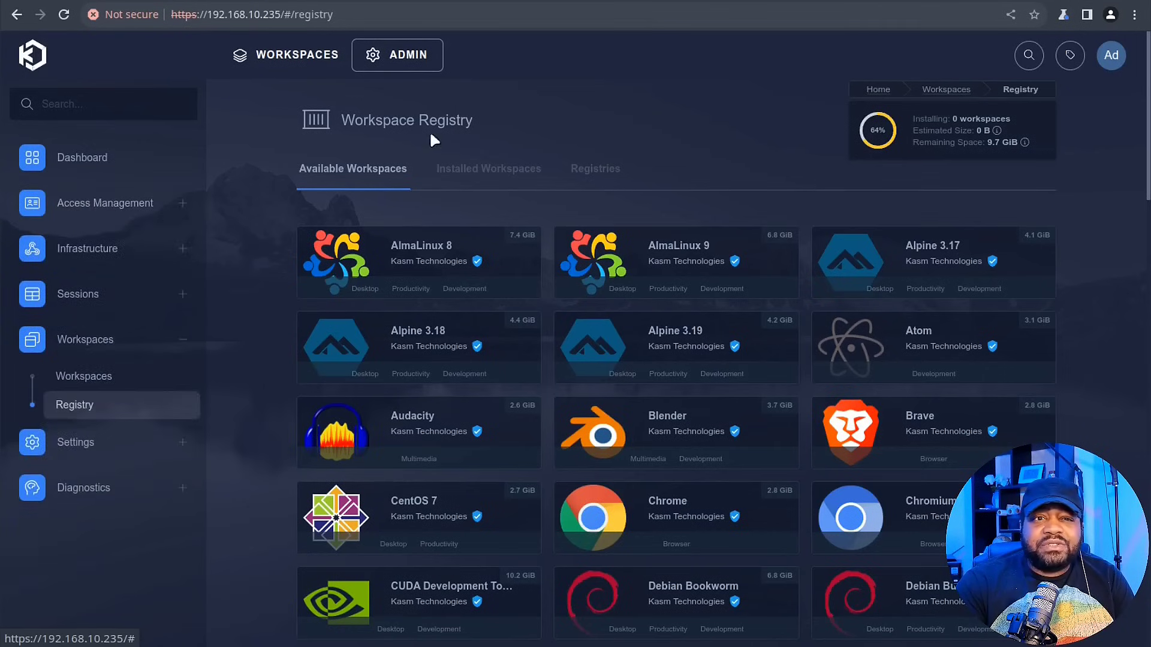
click(1111, 60)
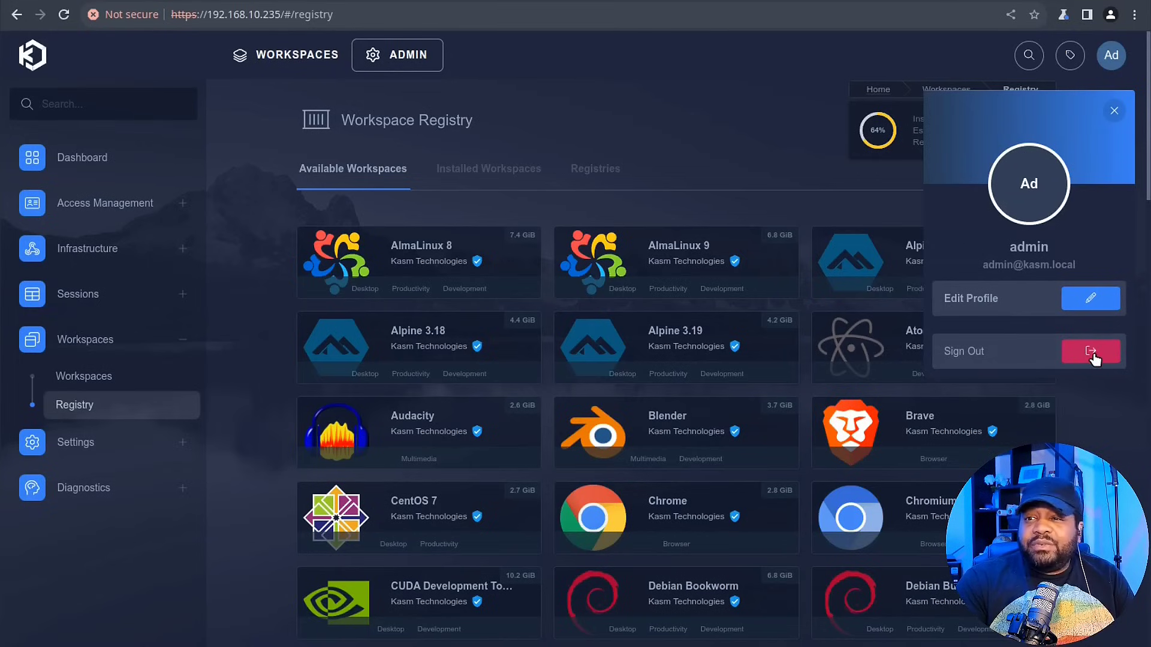
- Sign the admin account out from the profile panel and confirm the logout
click(1091, 353)
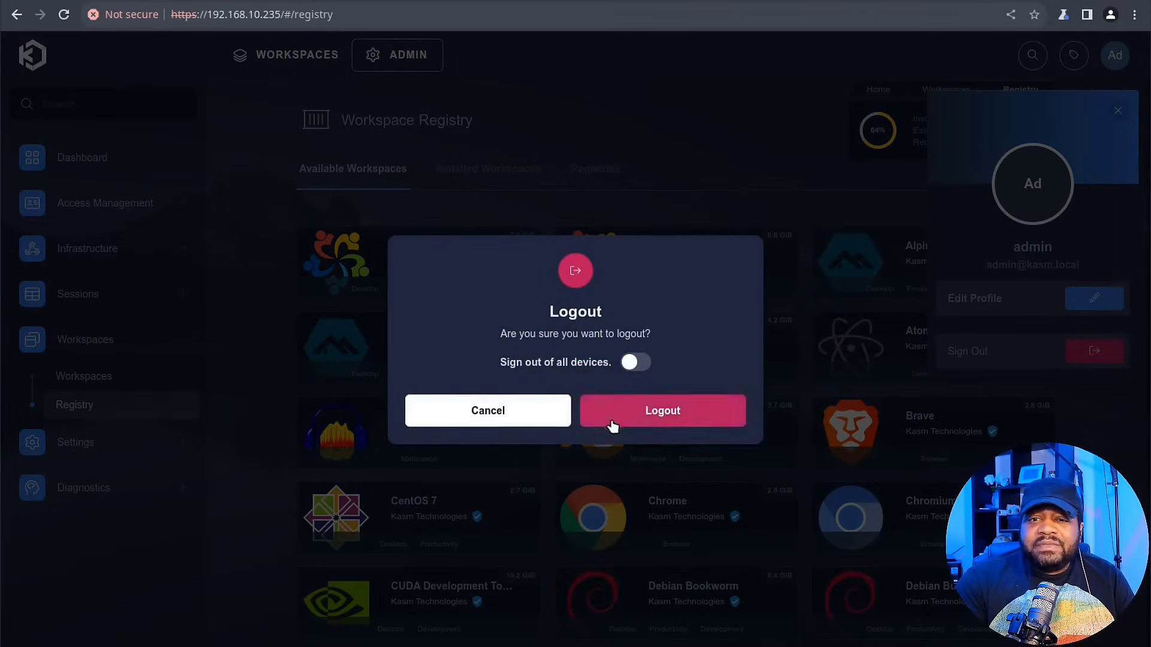
click(680, 411)
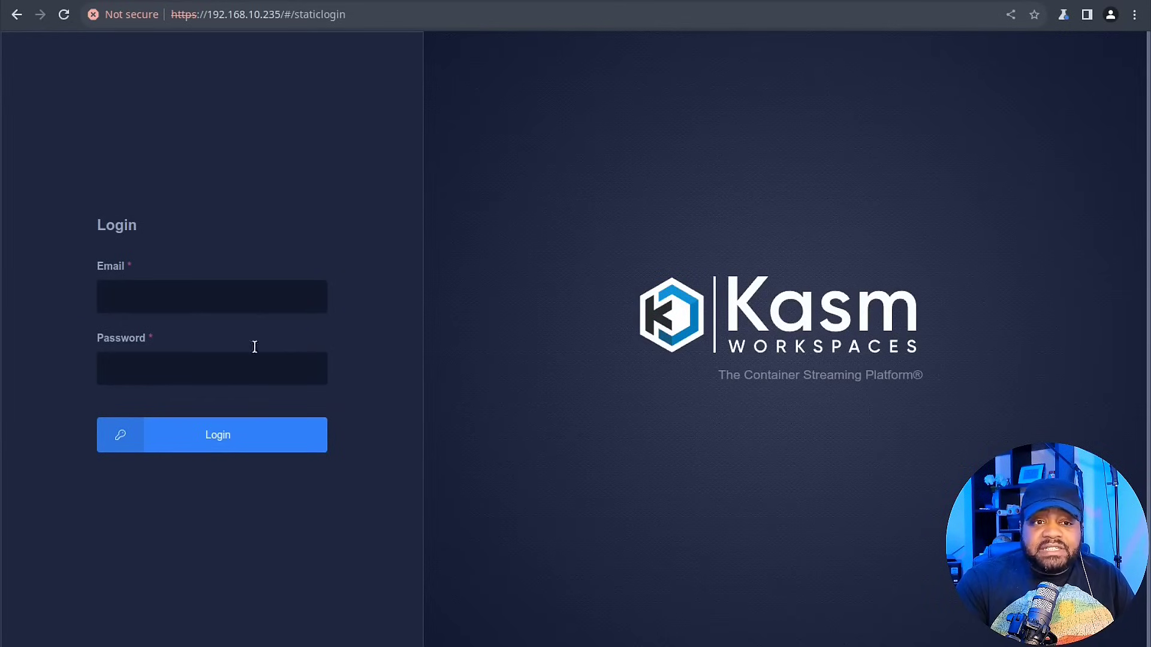
- Log in with the standard user's e-mail and password to reach the user dashboard
click(177, 303)
click(268, 187)
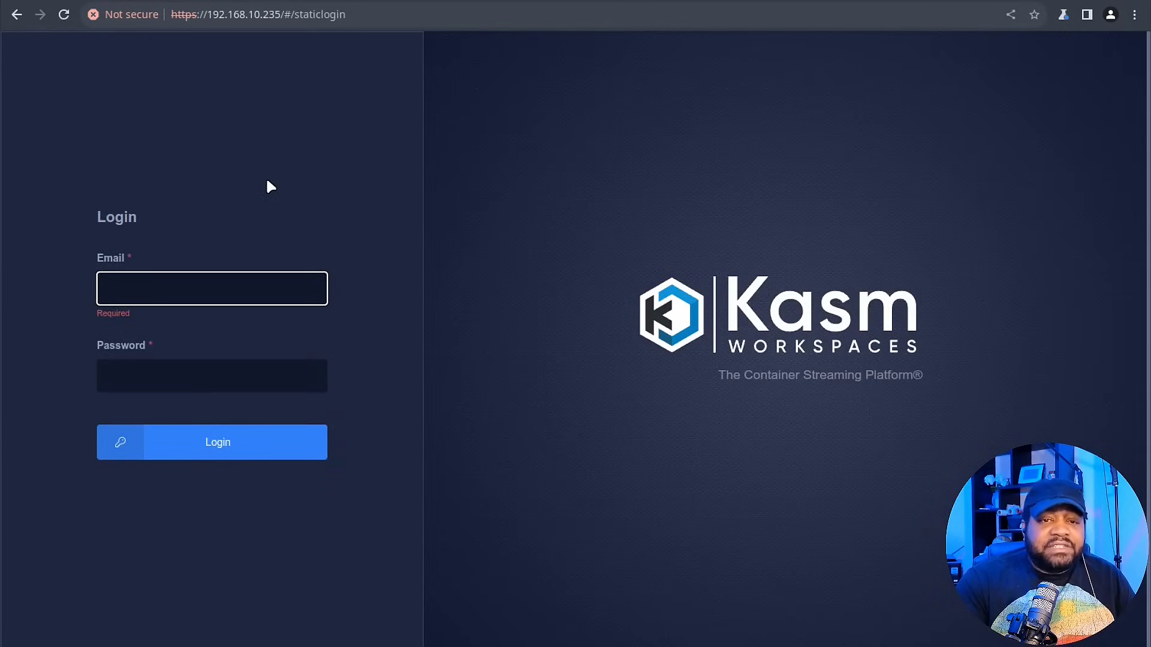
key(ctrl+v)
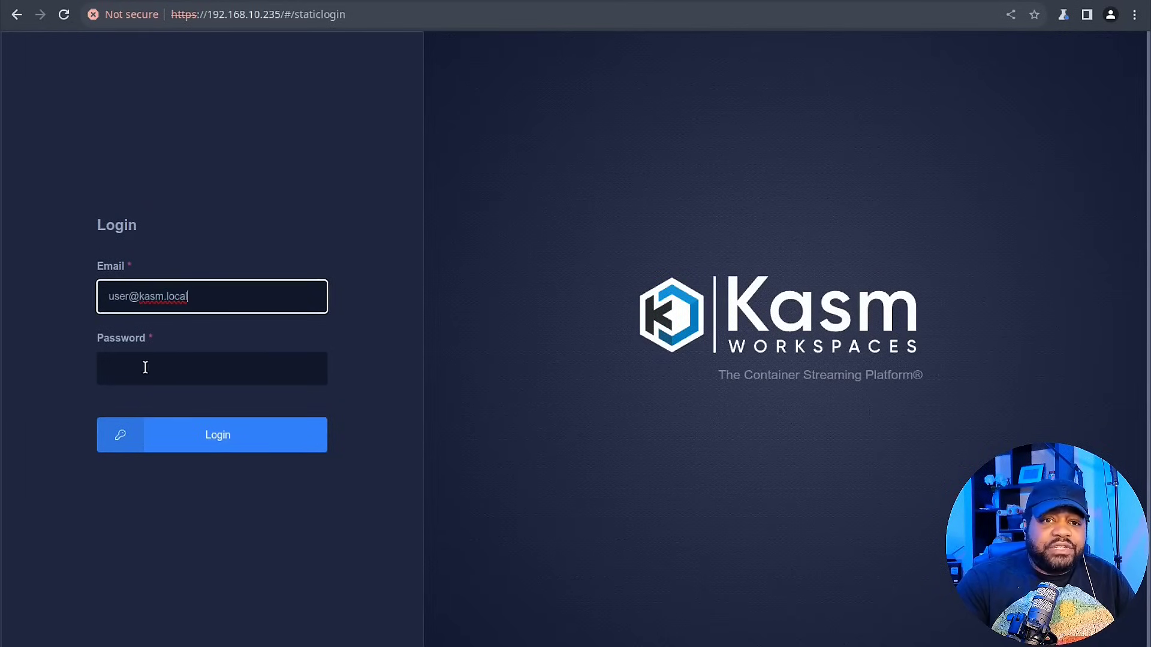
click(118, 411)
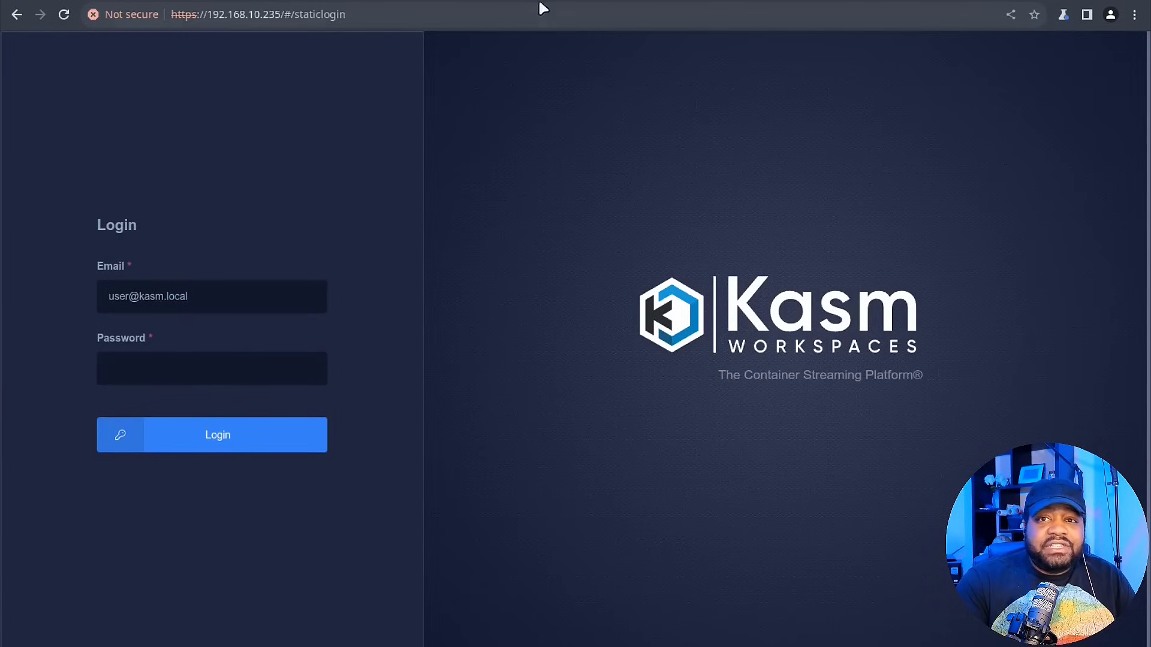
click(191, 303)
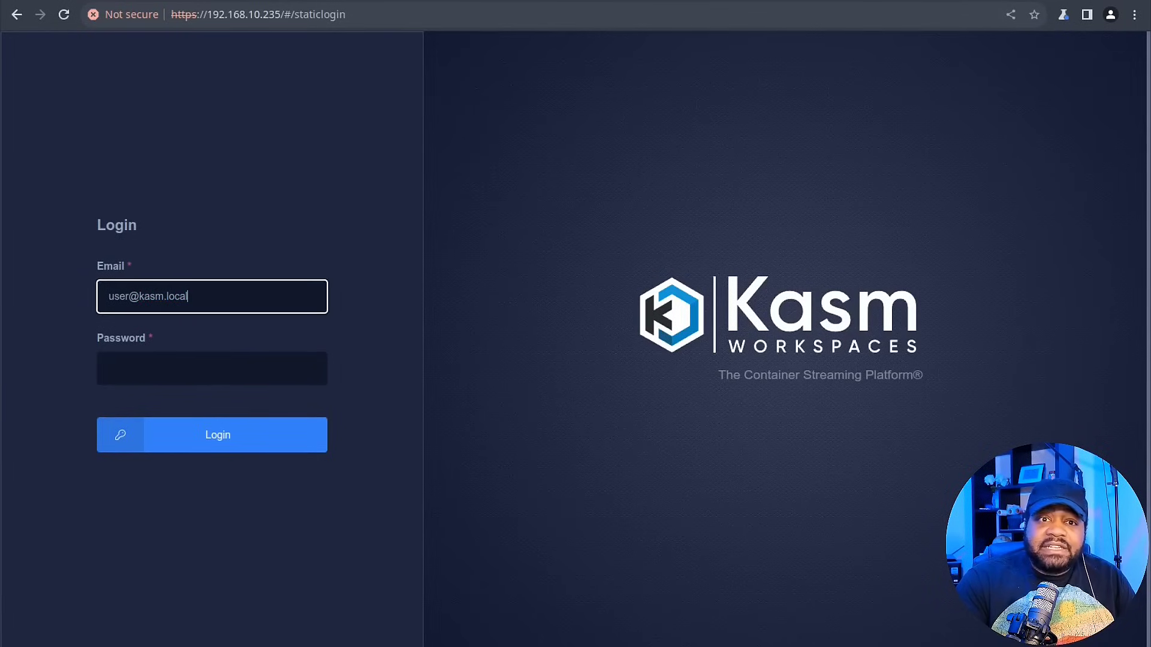
key(Tab)
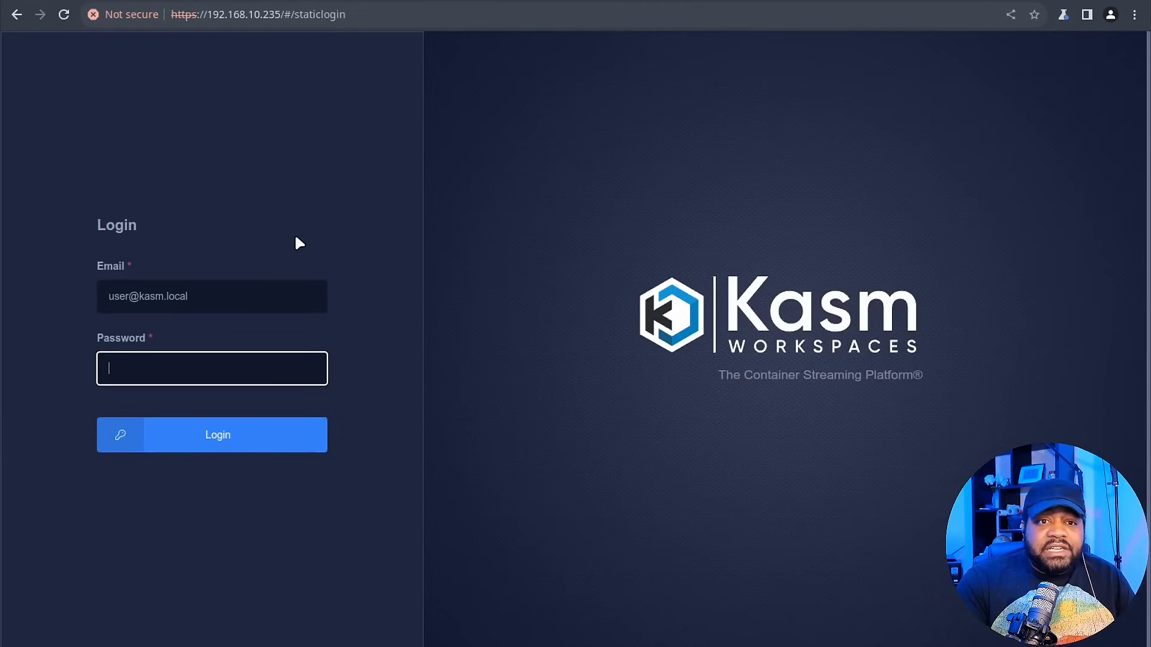
key(ctrl+v)
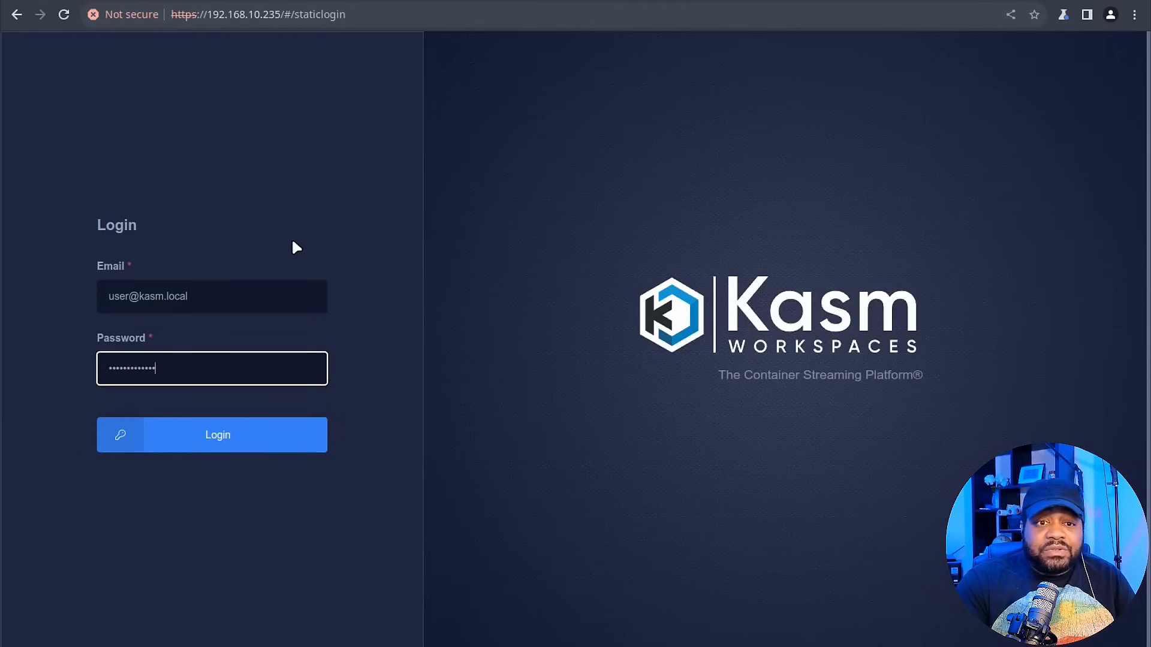
click(220, 439)
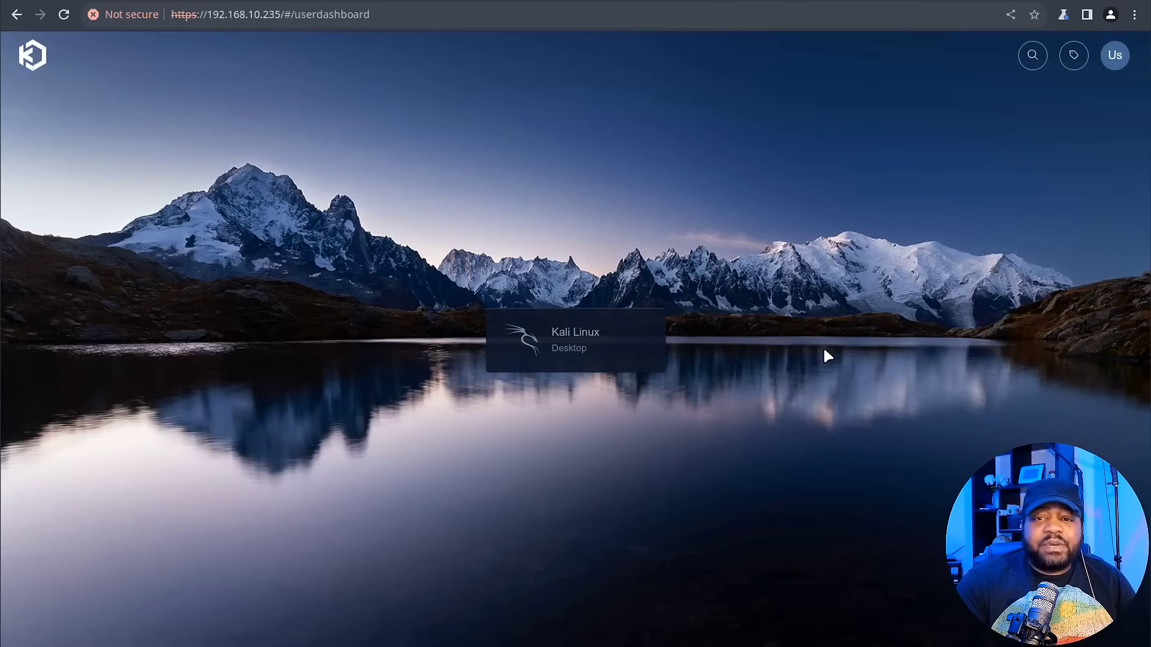
- Launch the Kali Linux workspace with Open Session In set to New Tab
click(570, 342)
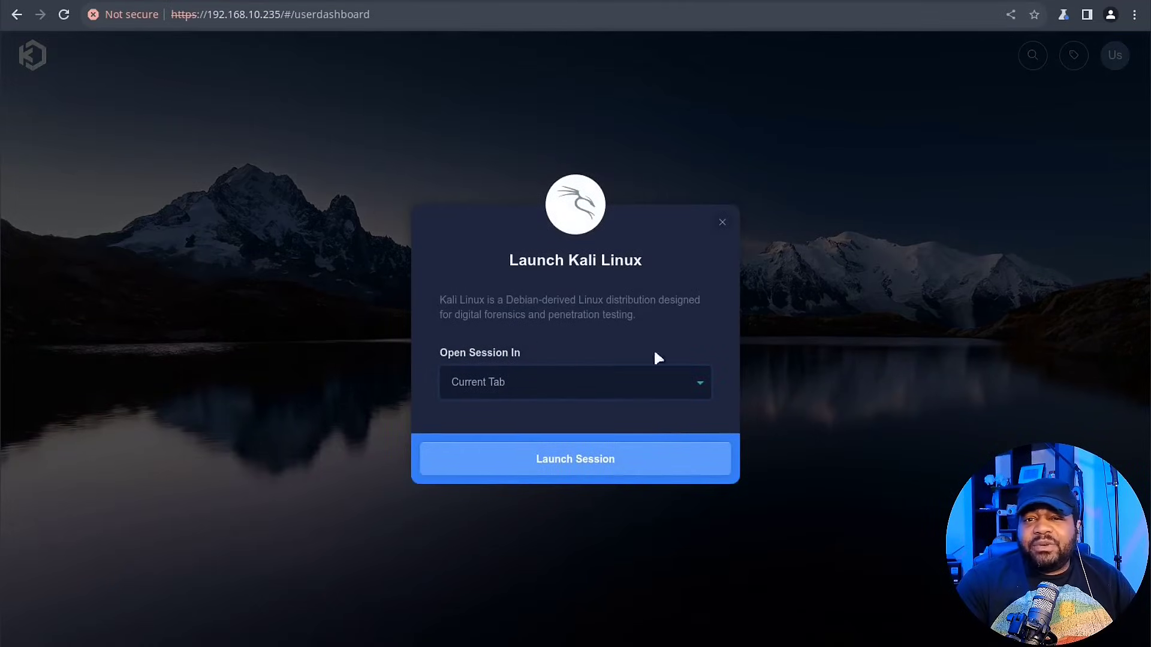
click(701, 385)
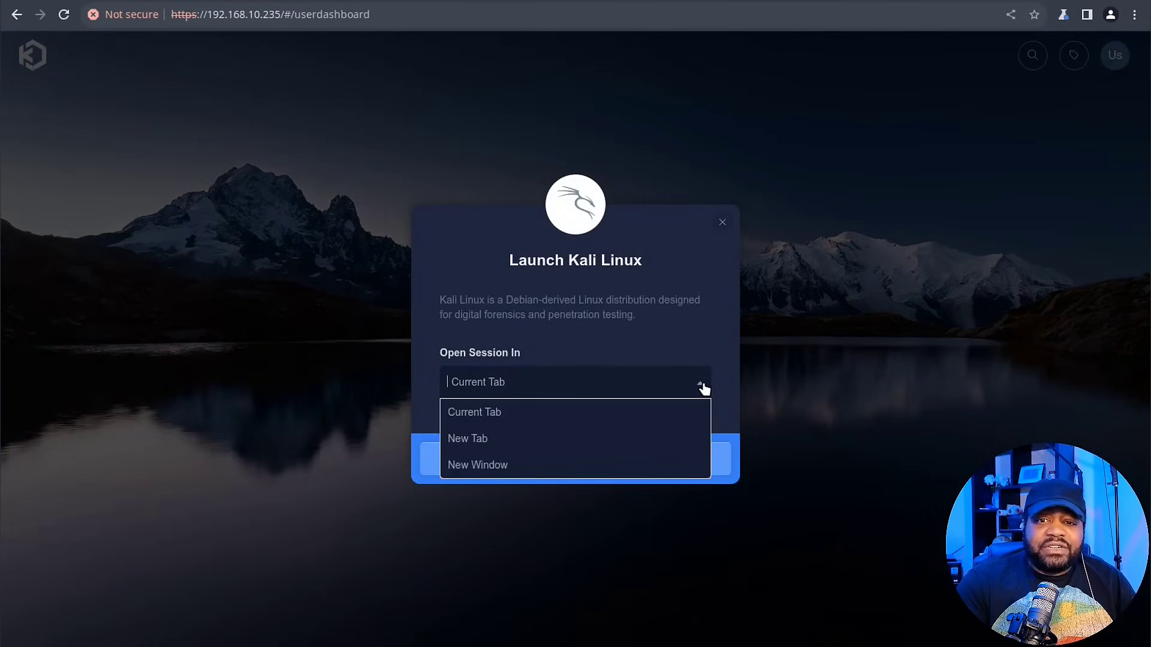
click(598, 441)
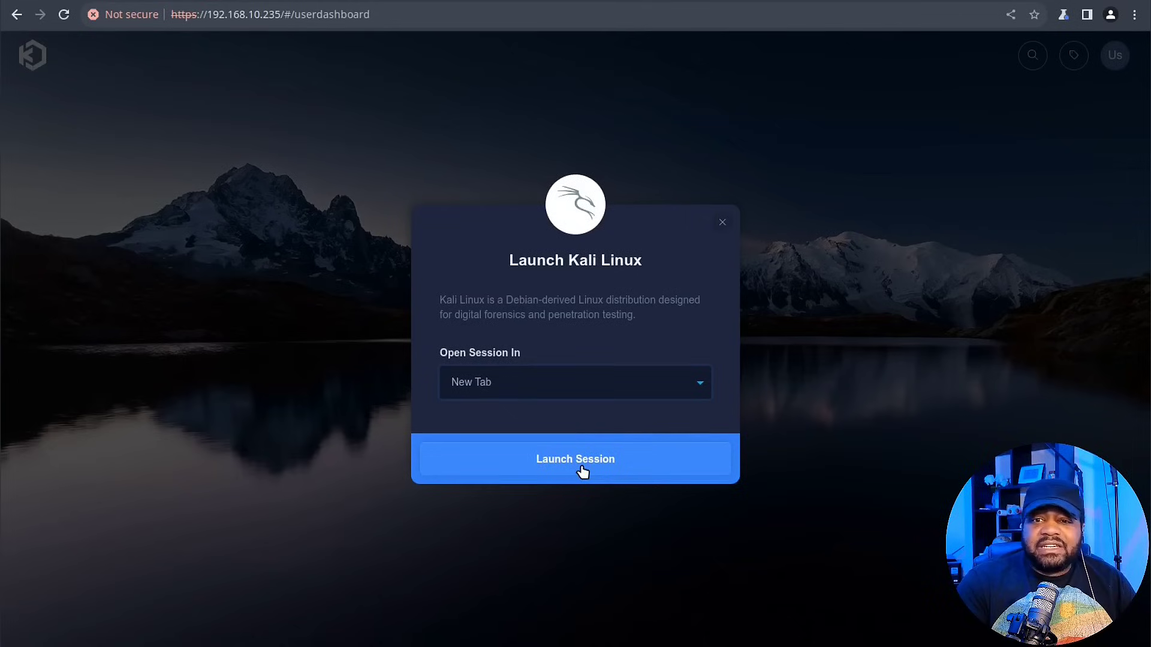
click(582, 472)
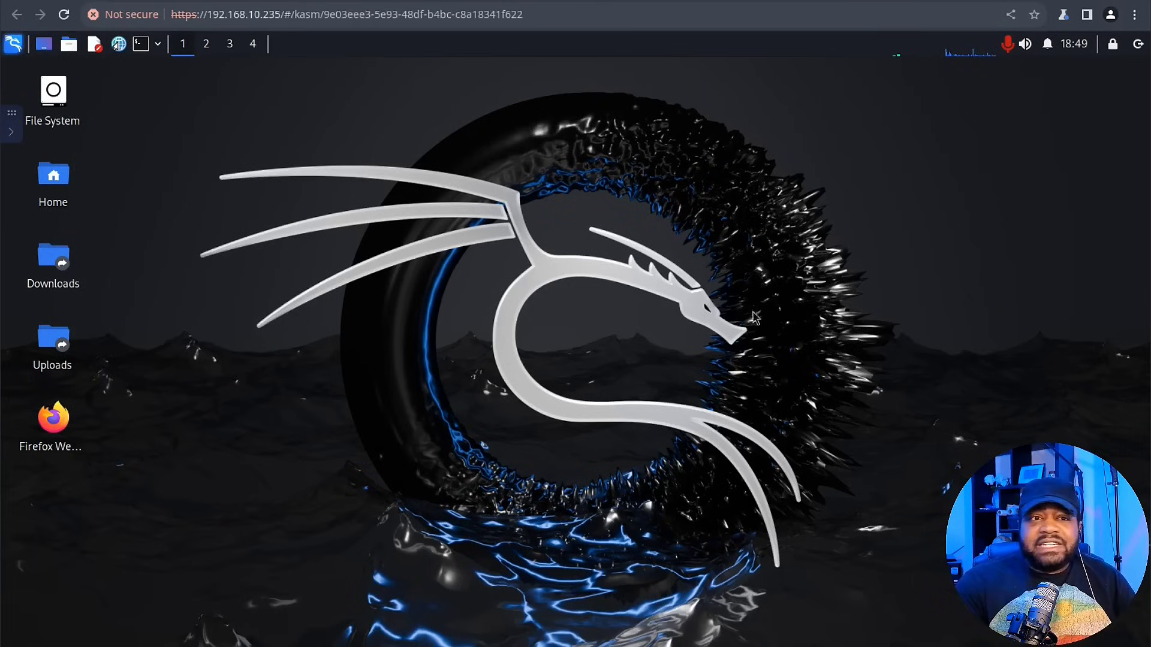
click(11, 133)
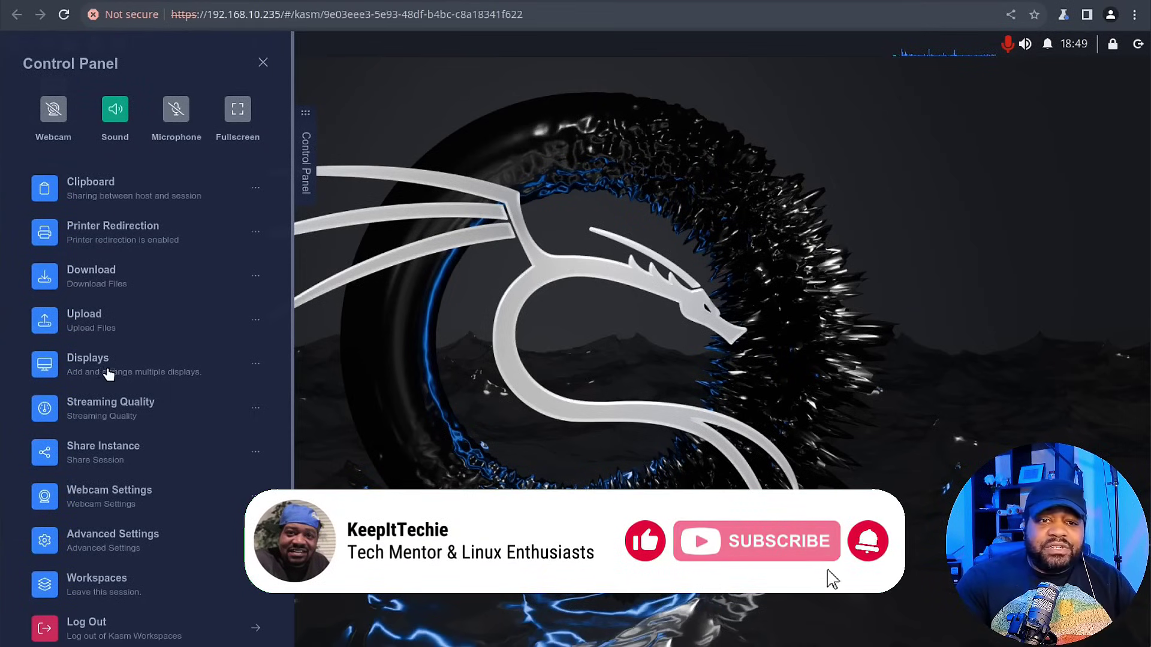
scroll(109, 368, down, 2)
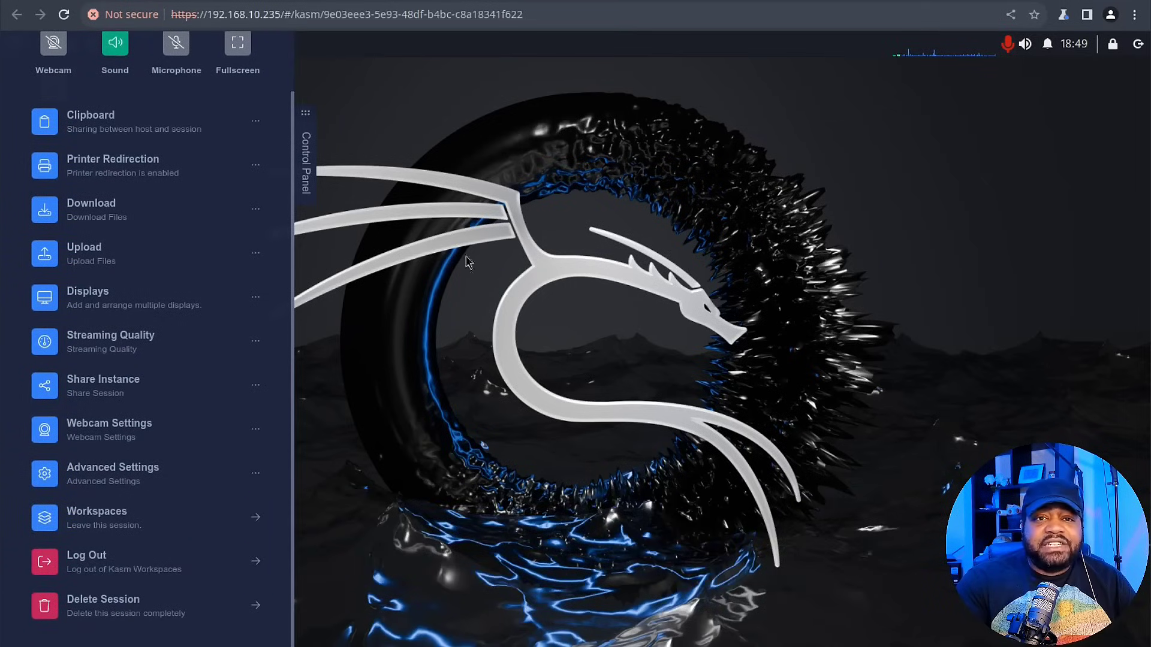
click(303, 163)
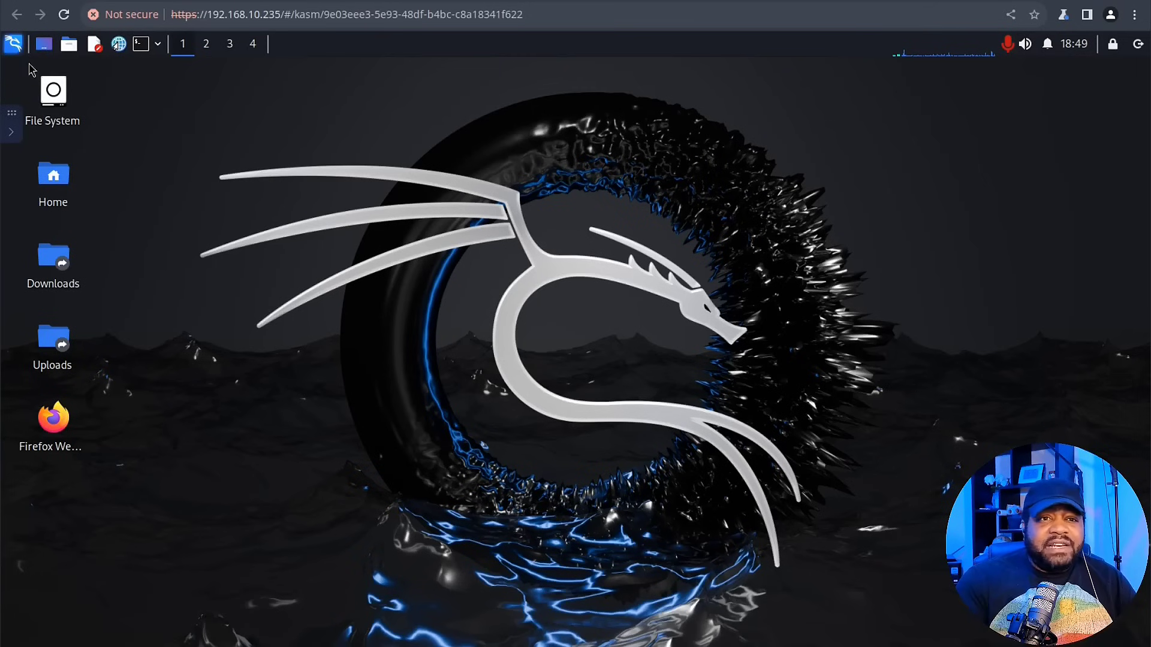
- Run nmap from the Kali menu's 02 - Vulnerability Analysis and allow clipboard sharing
click(13, 44)
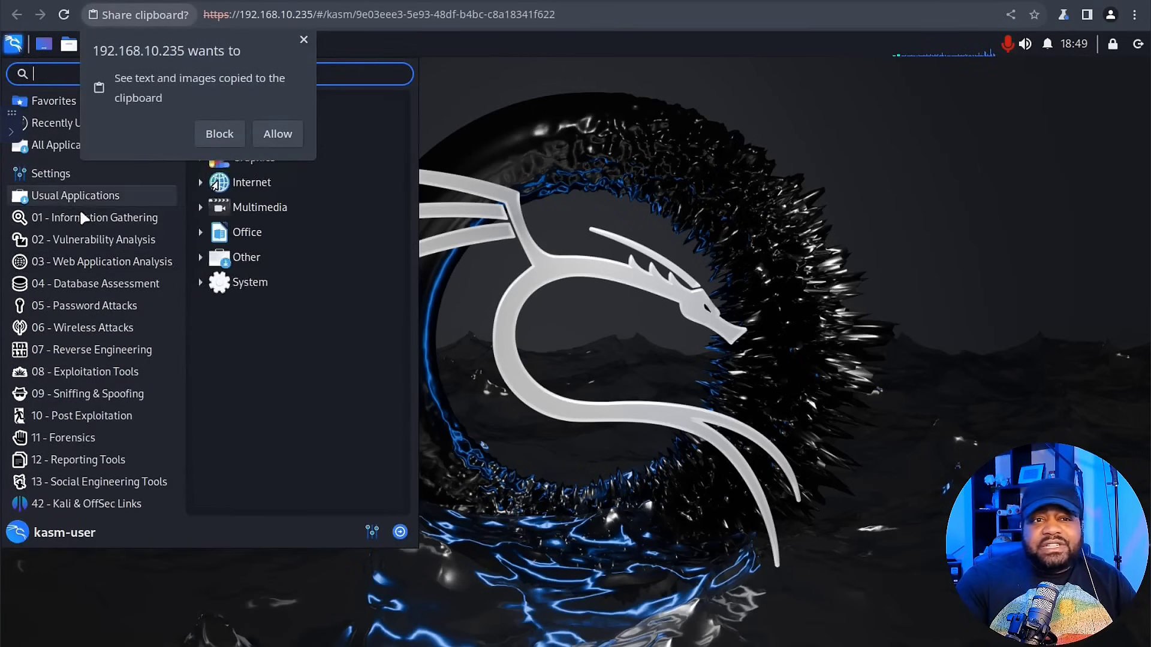
mouse_move(84, 221)
mouse_move(90, 174)
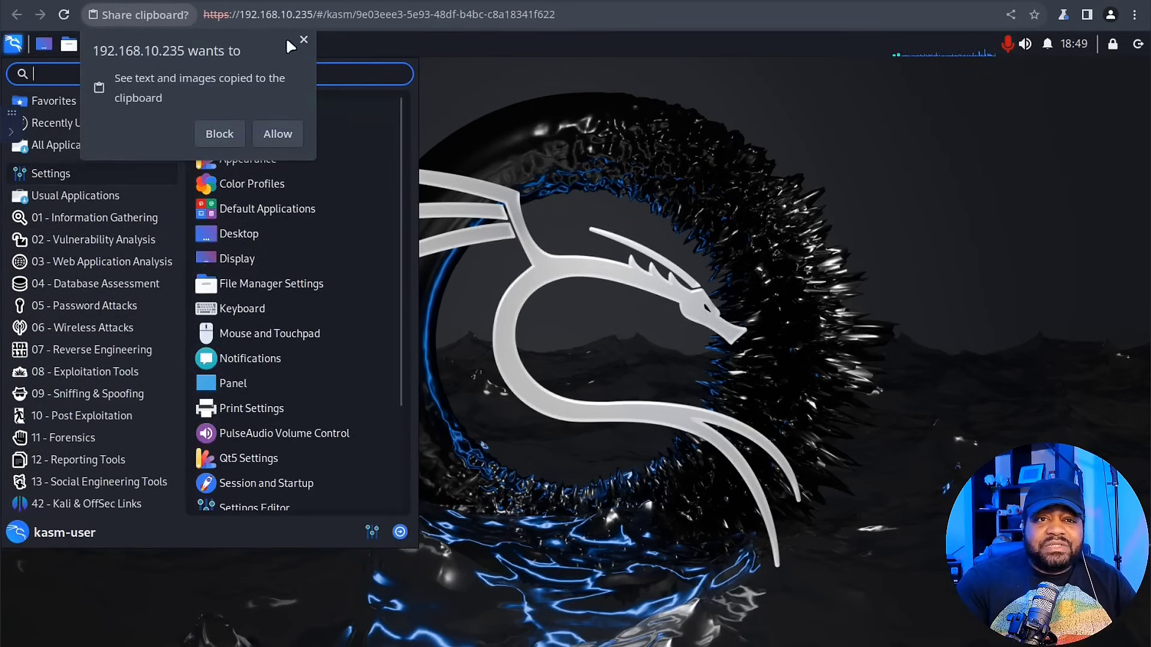
click(303, 39)
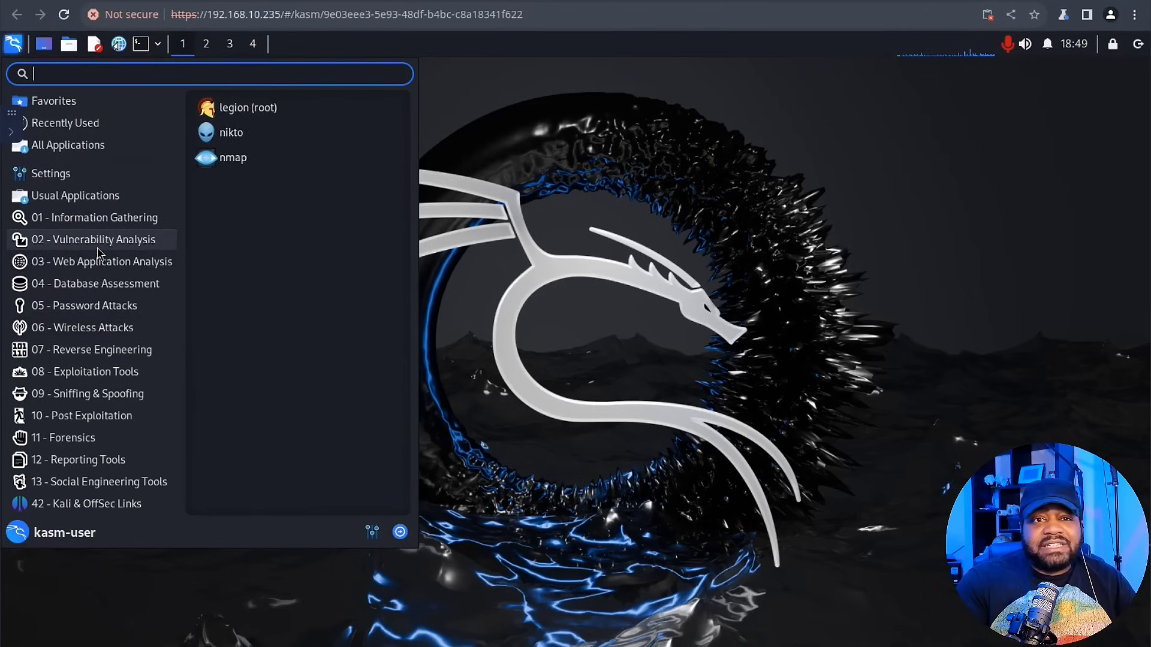
click(234, 157)
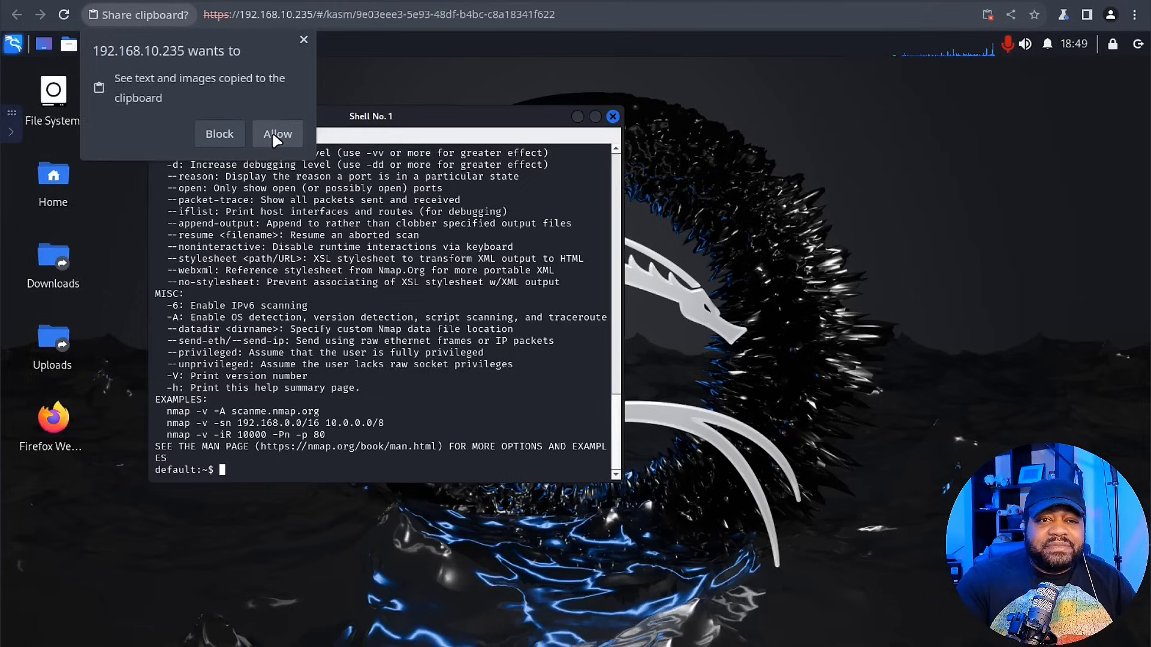
click(272, 131)
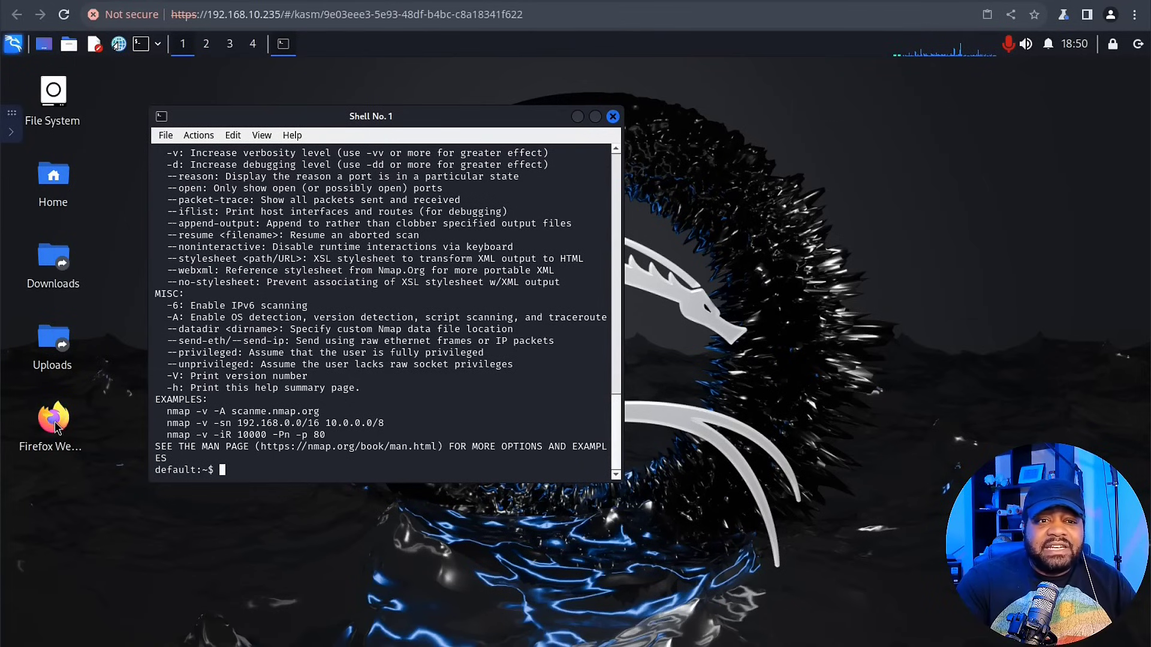
click(822, 192)
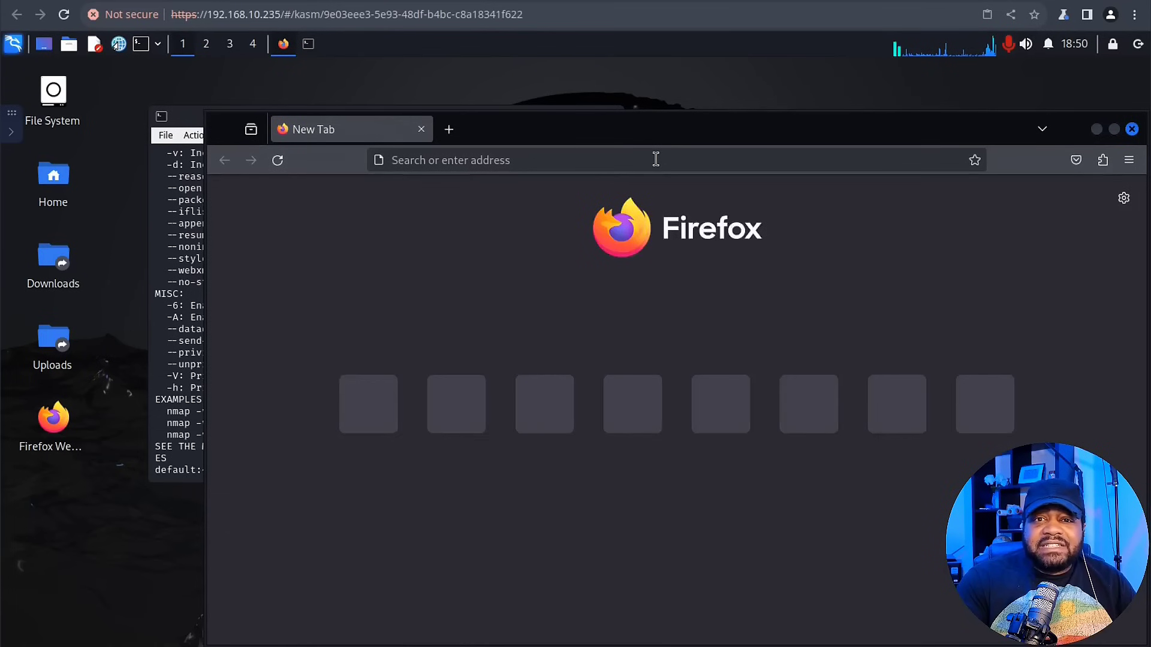
- Google 'test' in Firefox, close the browser, then exit the nmap terminal
text(test)
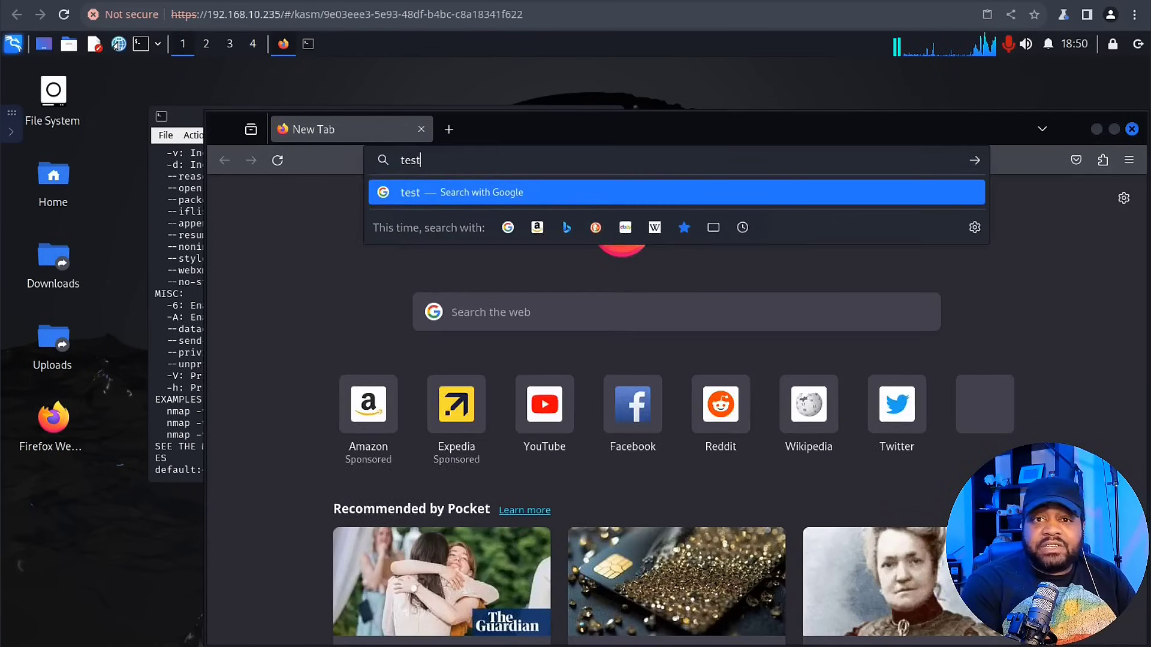
key(Return)
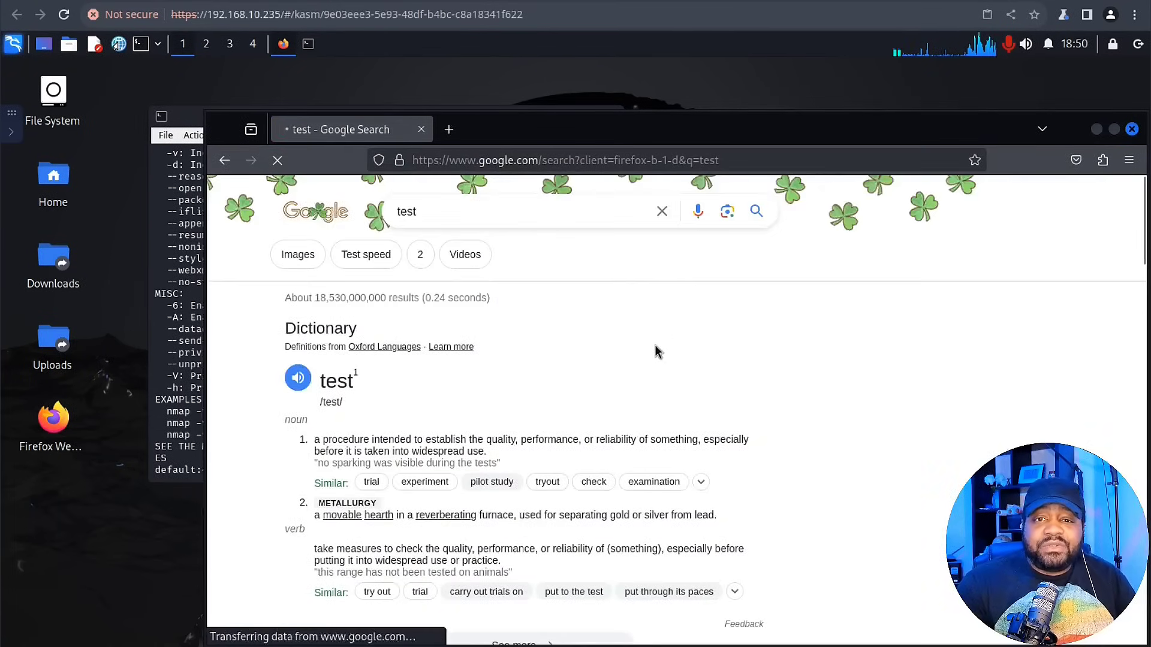
click(1132, 129)
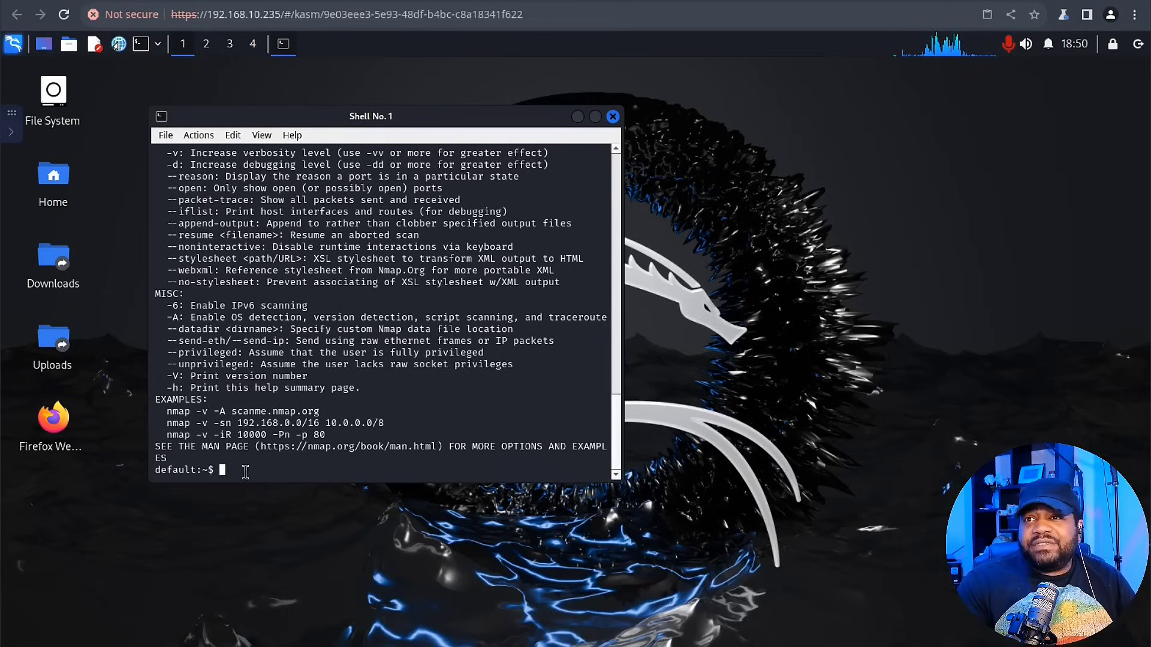
text(exi)
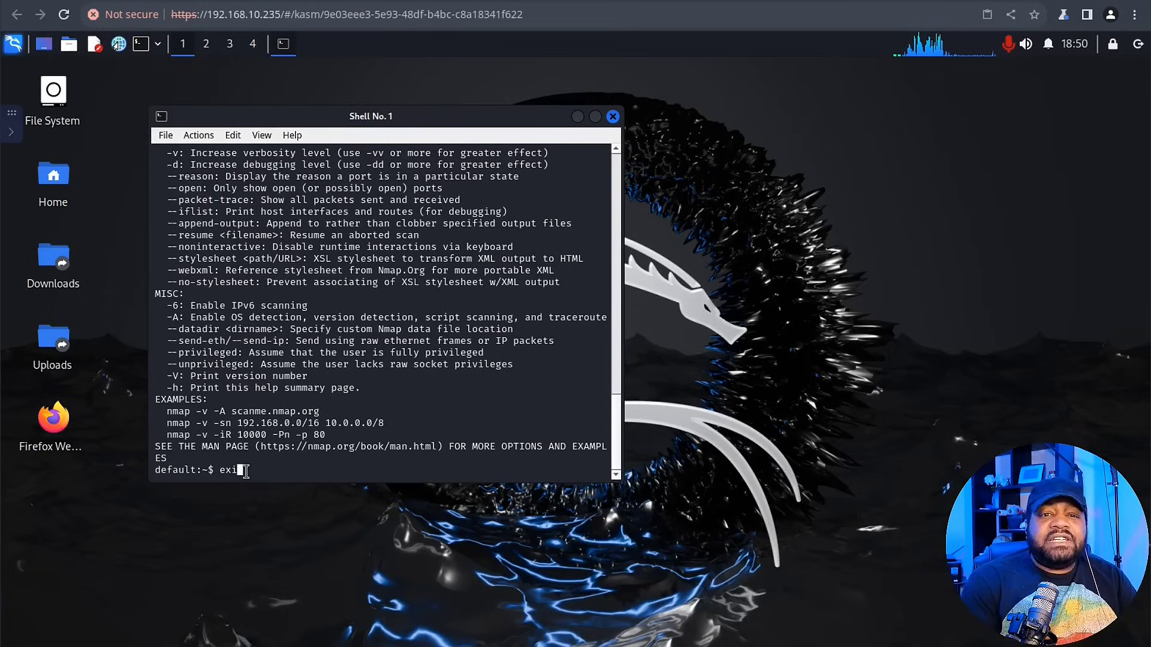
text(t)
key(Return)
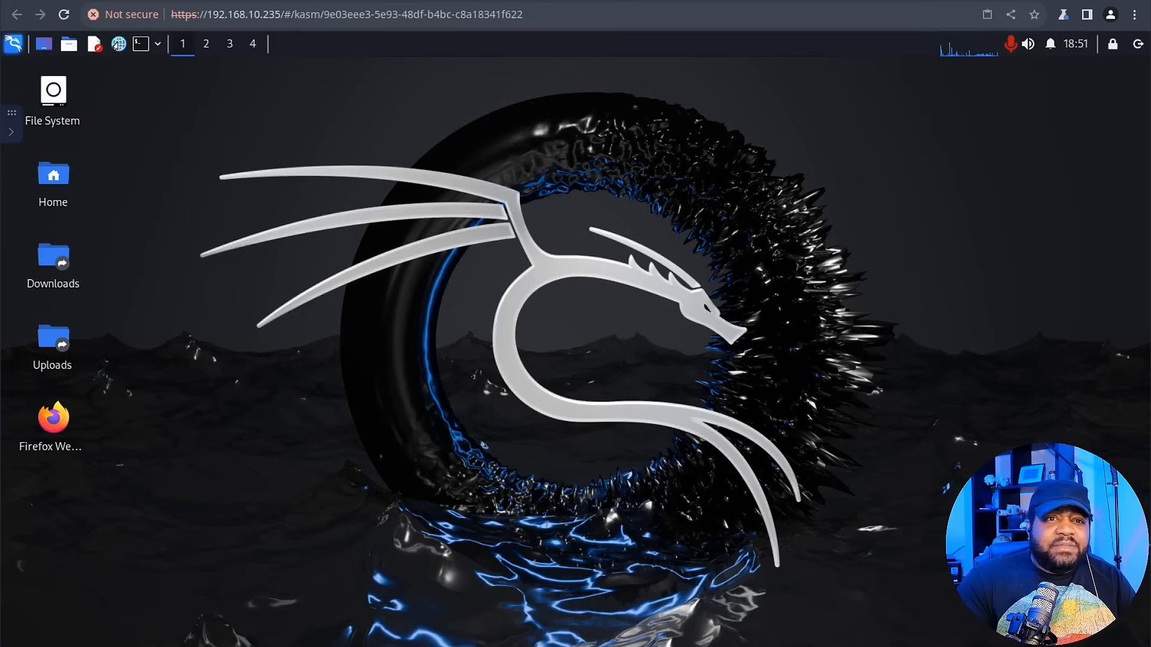
- Return to the dashboard via the Control Panel's Workspaces button, leaving Kali running
click(13, 136)
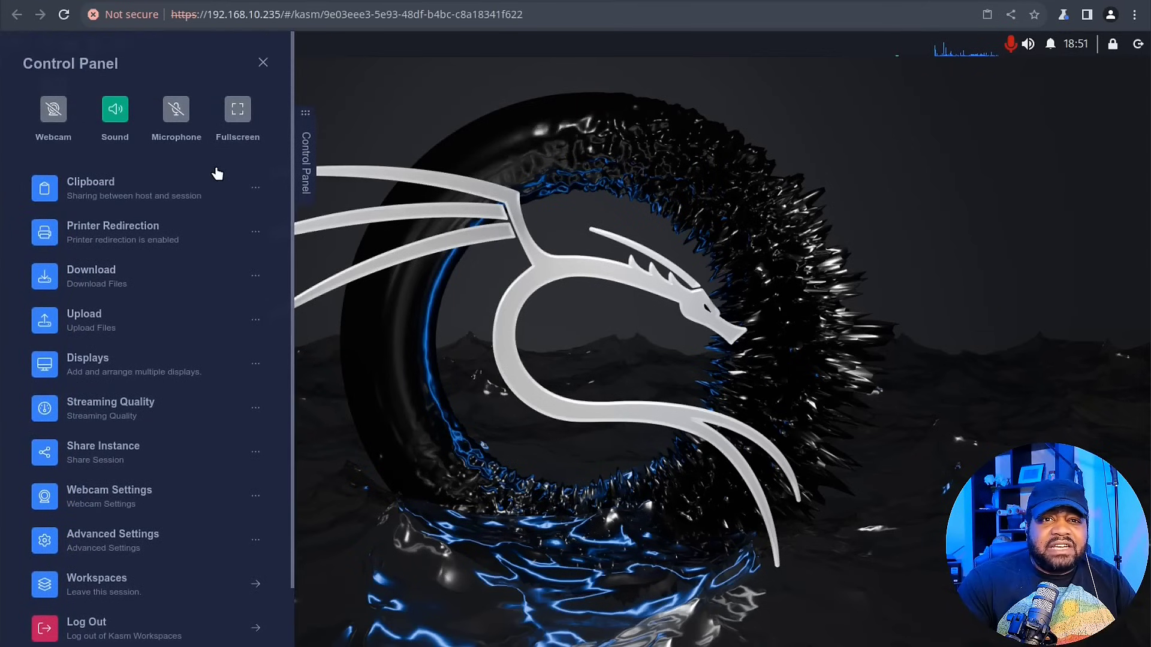
scroll(183, 341, down, 1)
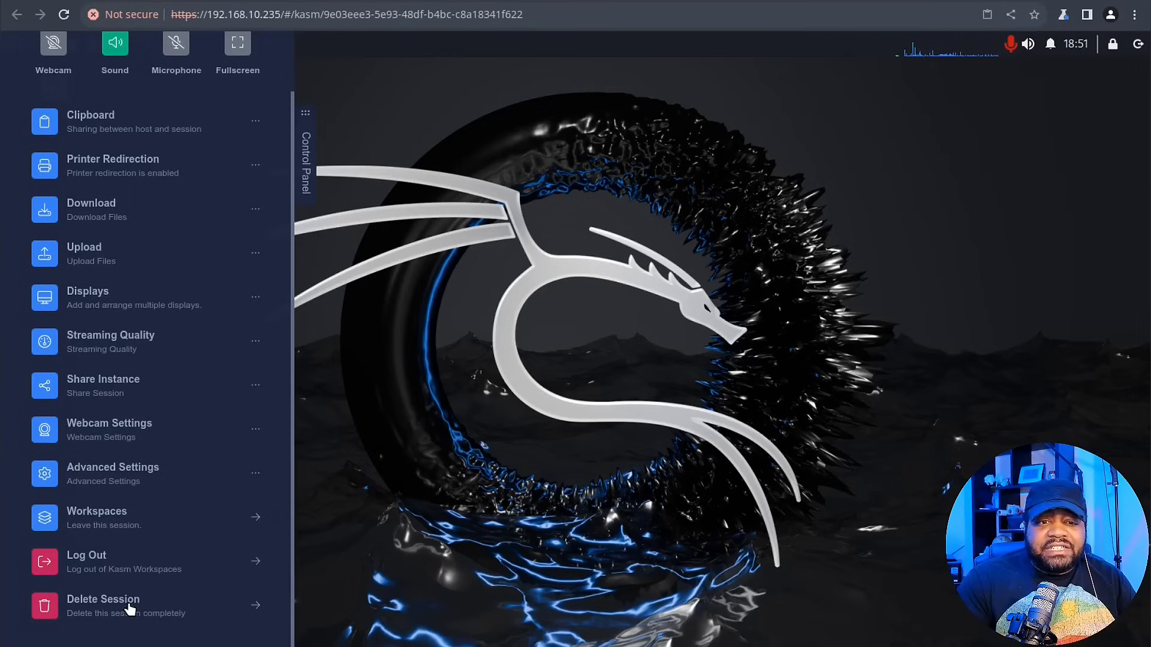
click(143, 516)
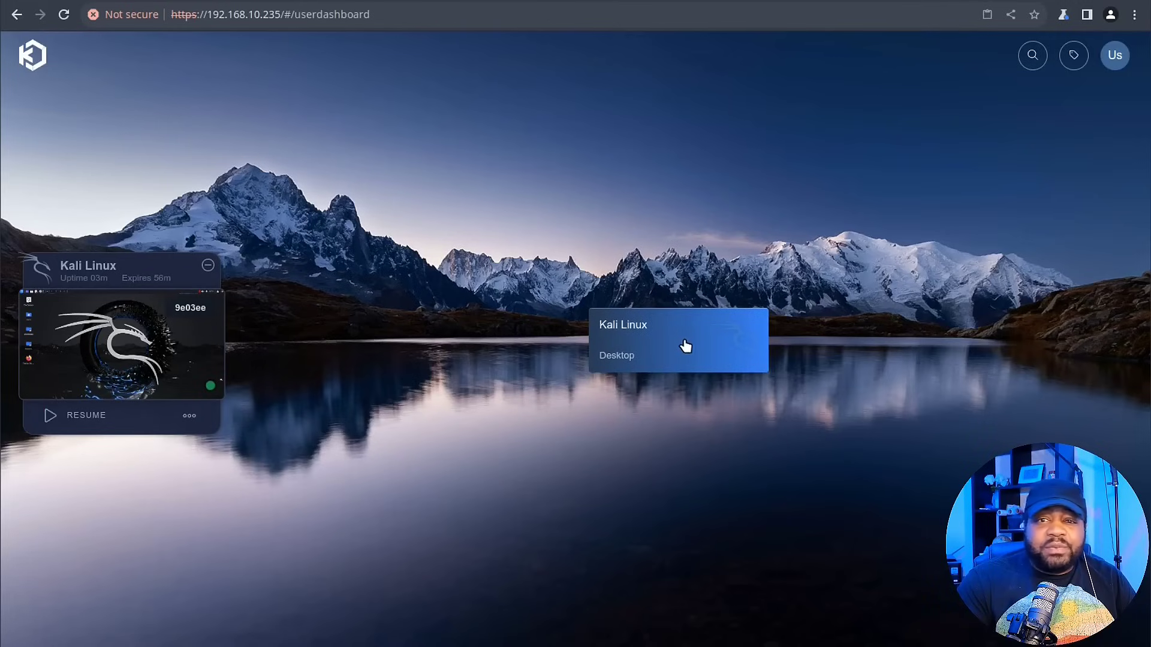
- Delete the Kali Linux session from its card's ... menu and confirm in the Delete Session dialog
click(191, 418)
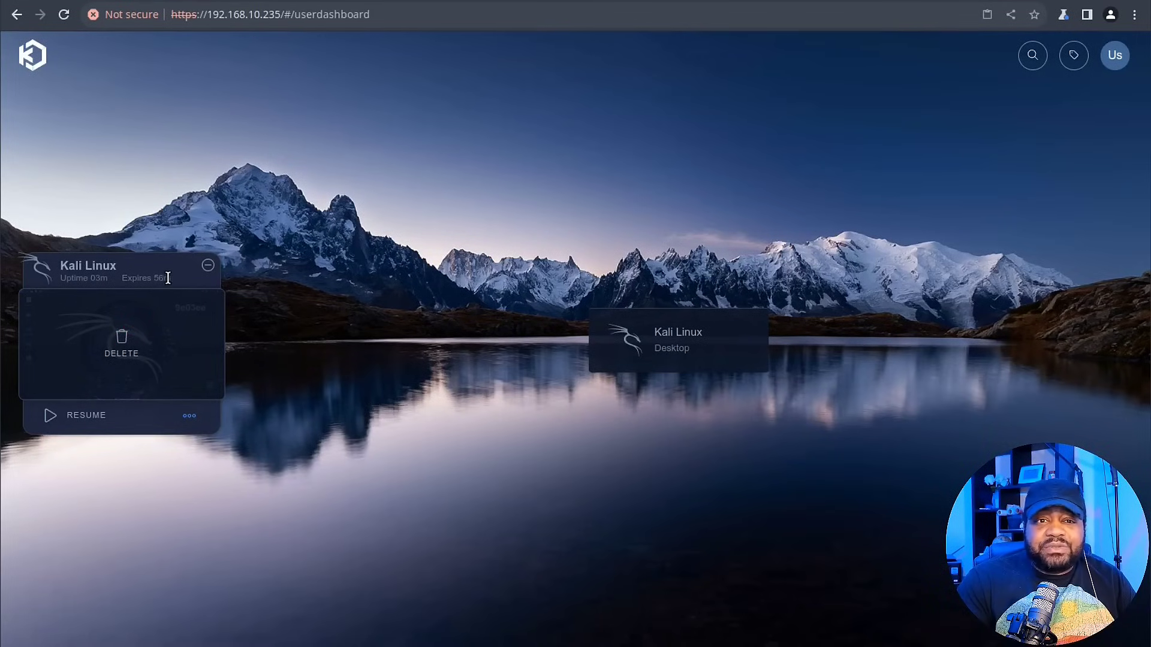
click(122, 346)
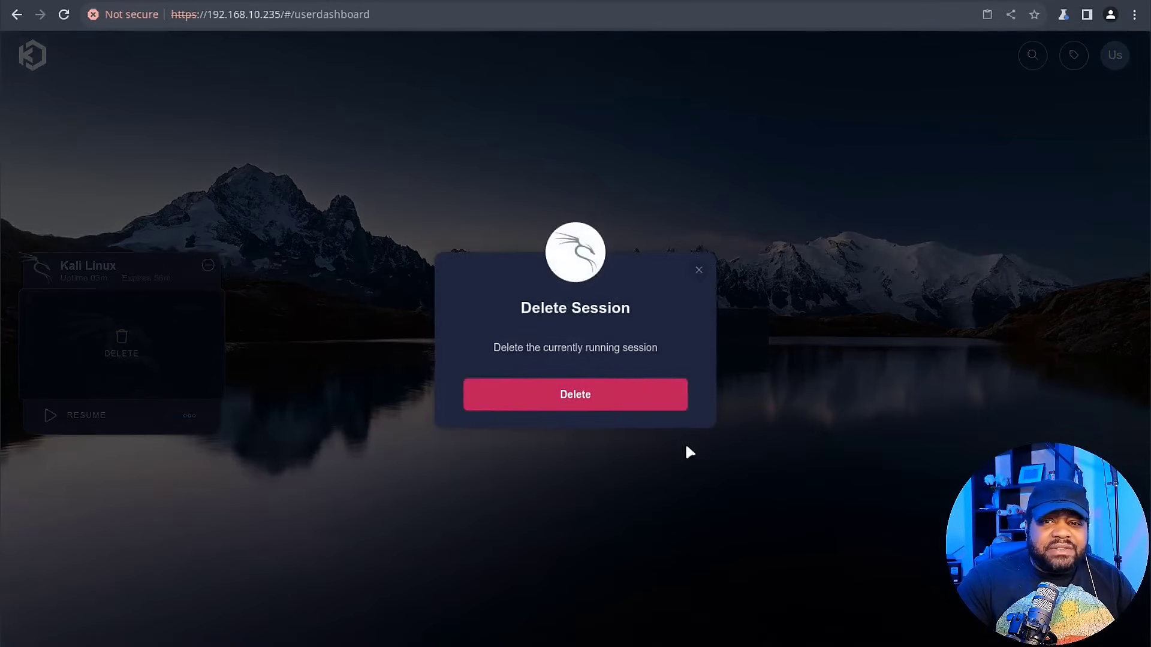
click(566, 395)
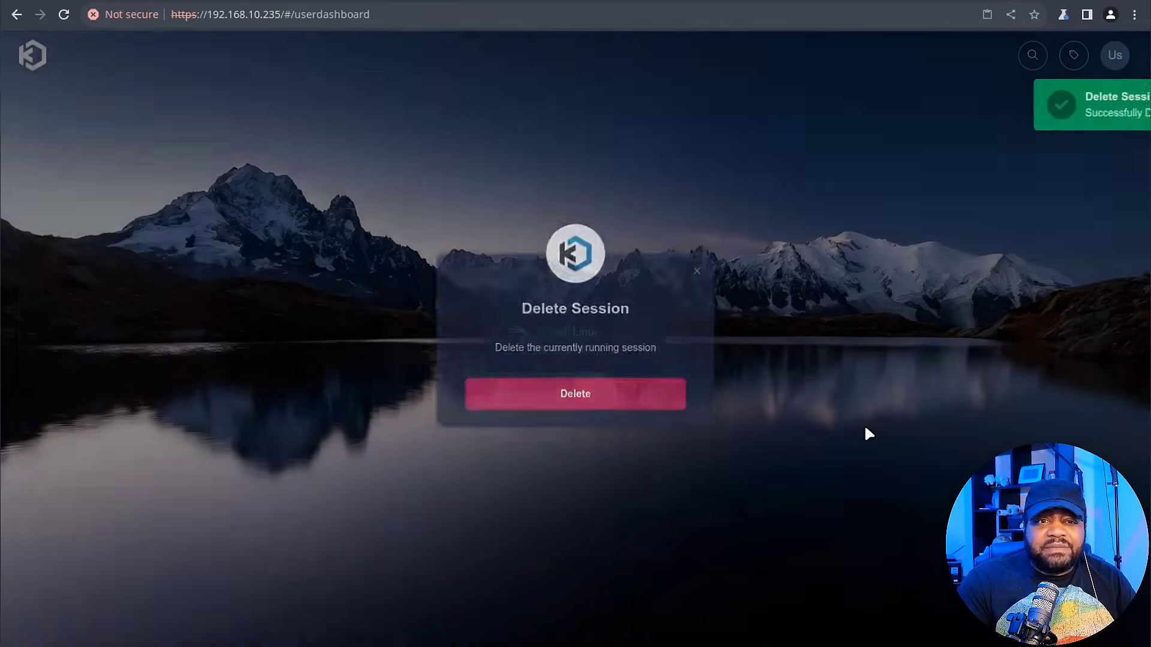